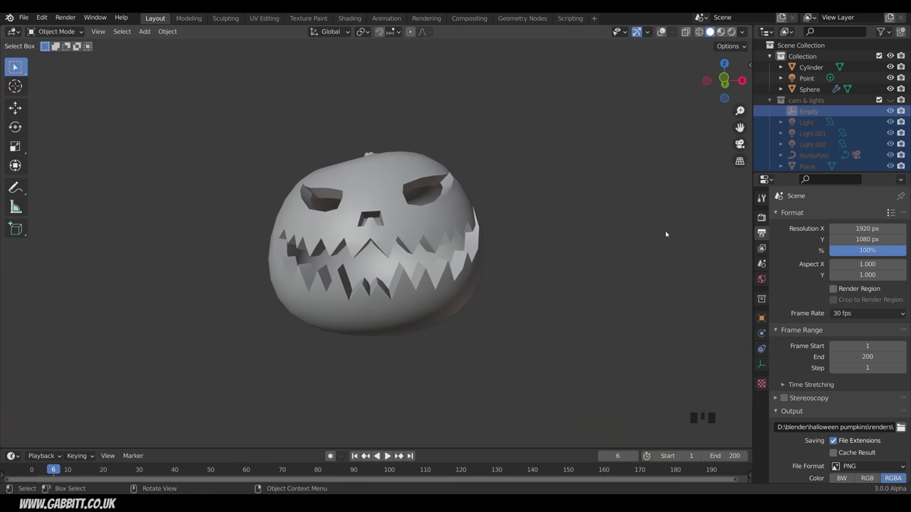
- Turn on the viewport overlays and identify the pumpkin's stem and the point light inside it by selecting each
middle_drag(666, 234, 662, 266)
click(662, 31)
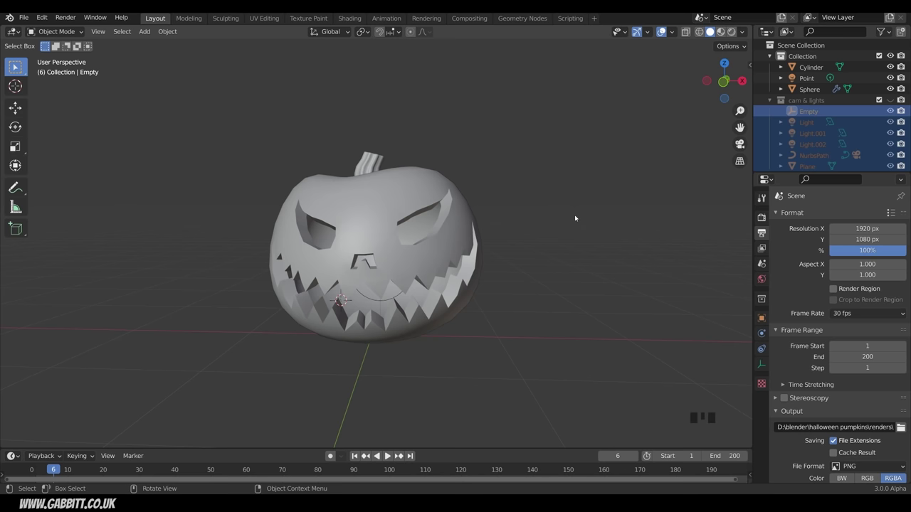
click(395, 189)
click(375, 168)
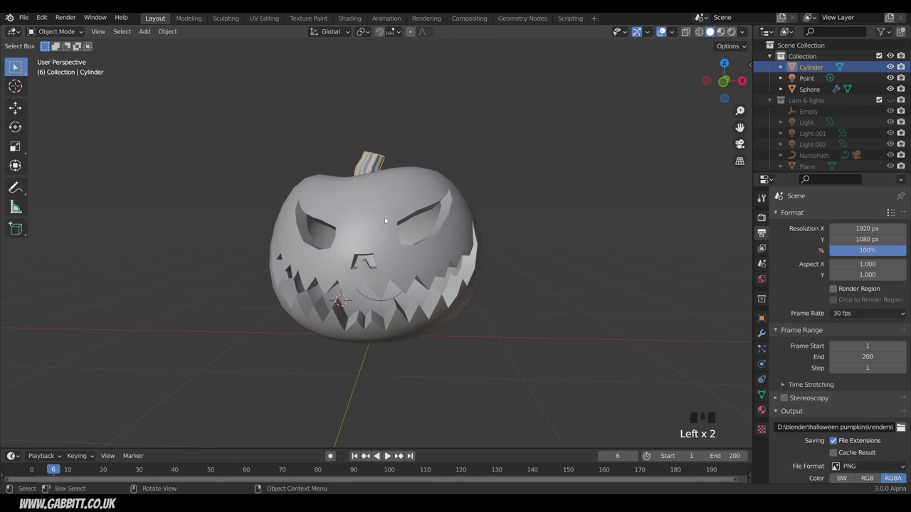
click(367, 300)
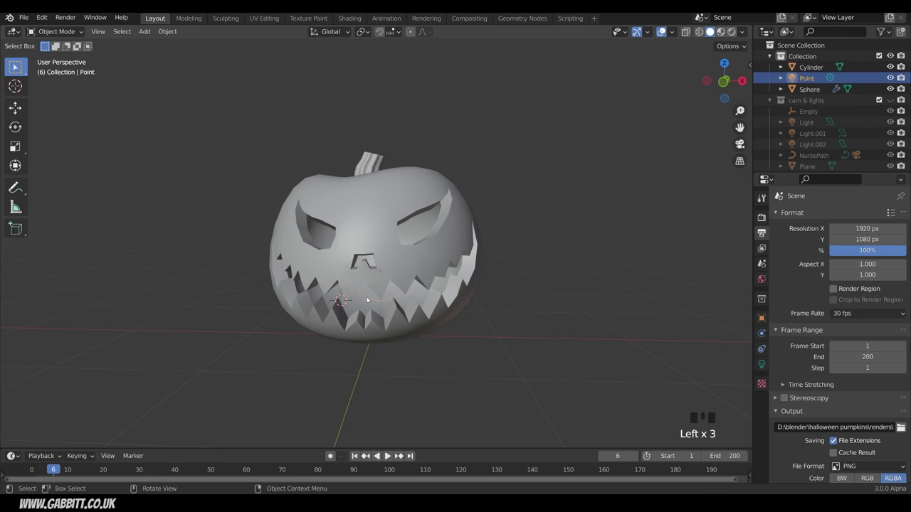
- Set the thickness of the pumpkin body's Solidify modifier to 0.12 m
click(403, 200)
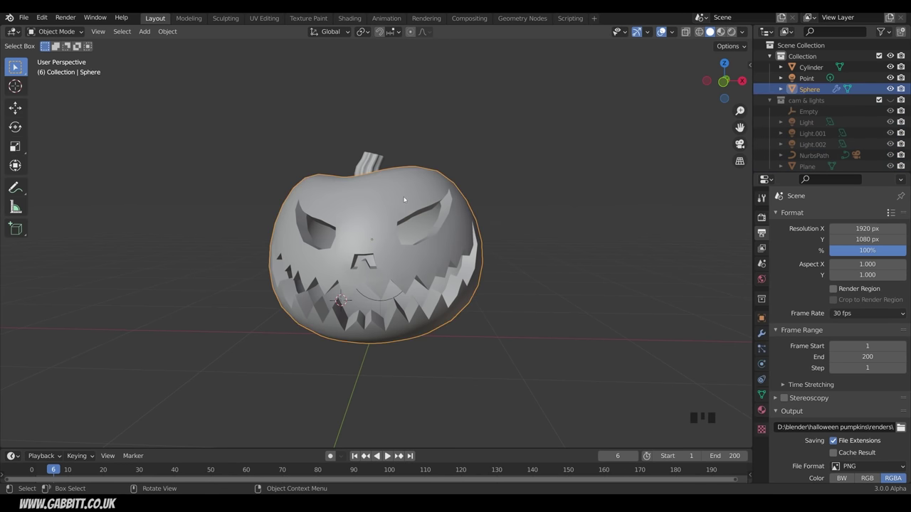
click(762, 333)
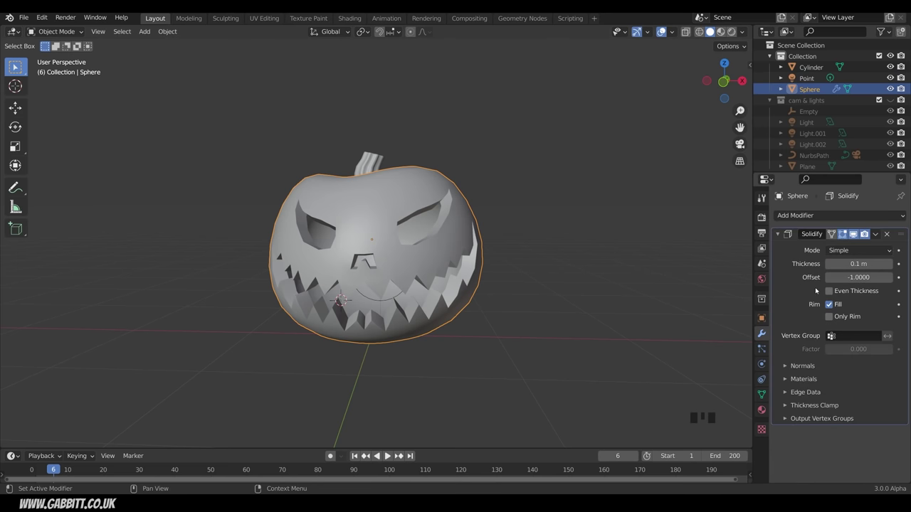
scroll(425, 333, up, 2)
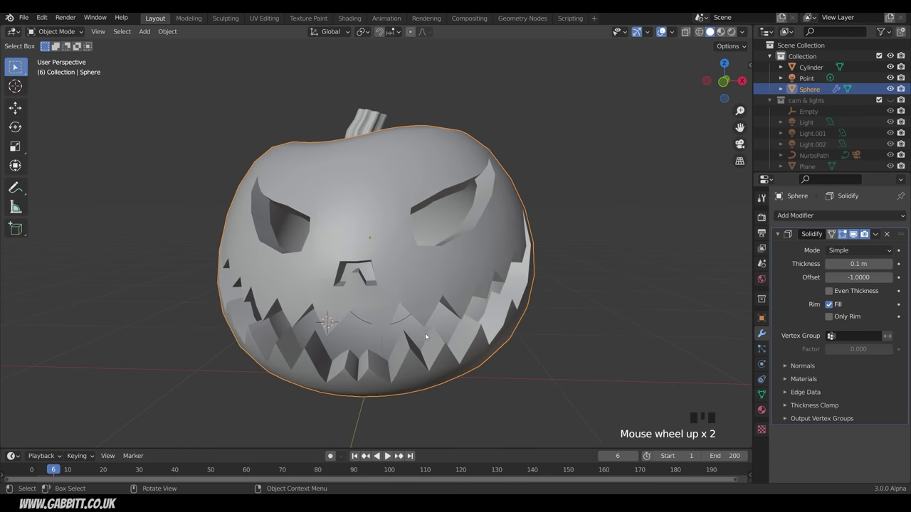
middle_drag(425, 333, 374, 331)
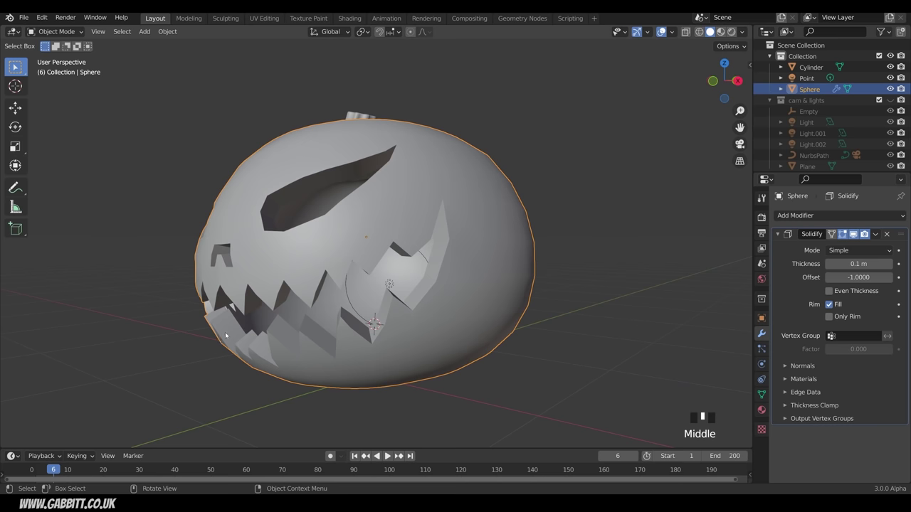
click(889, 265)
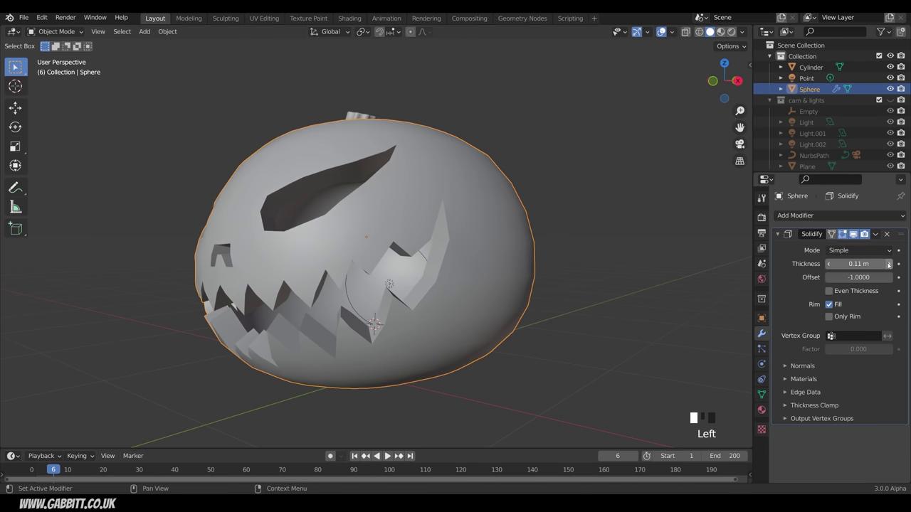
click(889, 265)
click(889, 266)
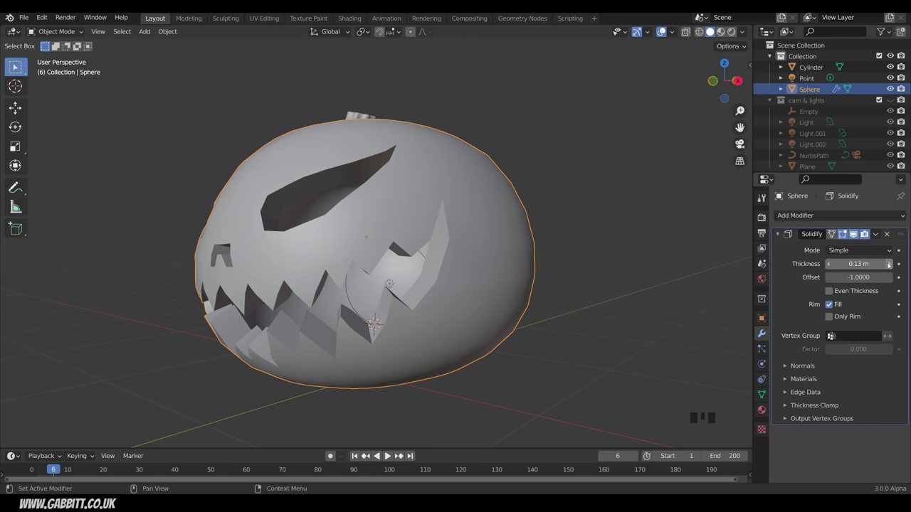
click(830, 264)
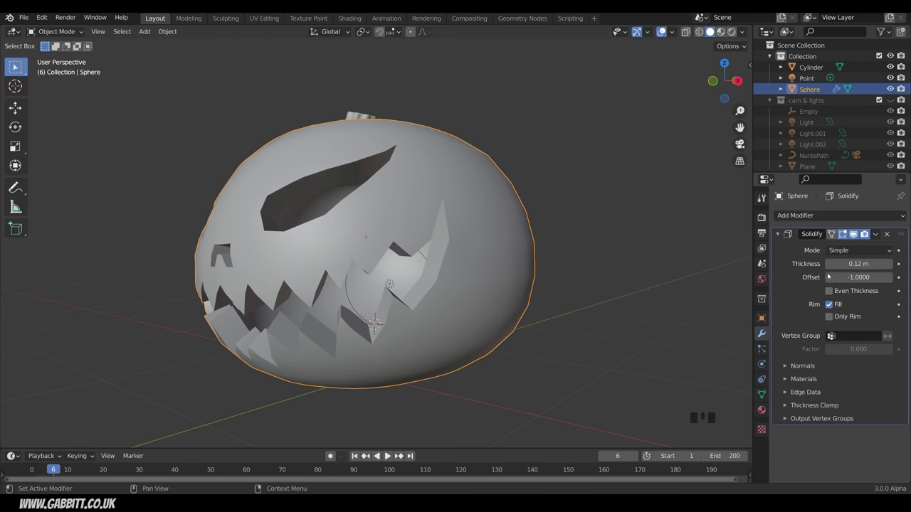
- Apply the Solidify modifier to the pumpkin body and check its mesh in Edit Mode
click(875, 234)
key(ctrl+a)
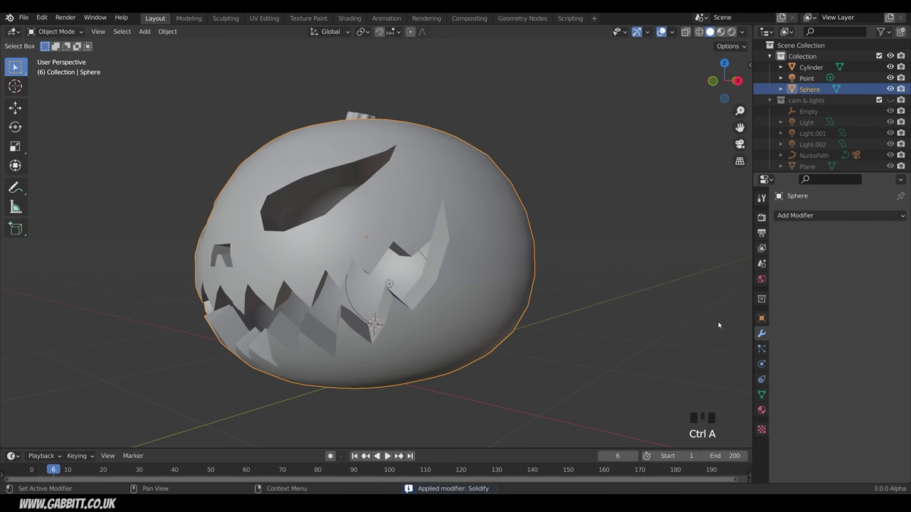
key(Tab)
middle_drag(418, 335, 606, 252)
key(Tab)
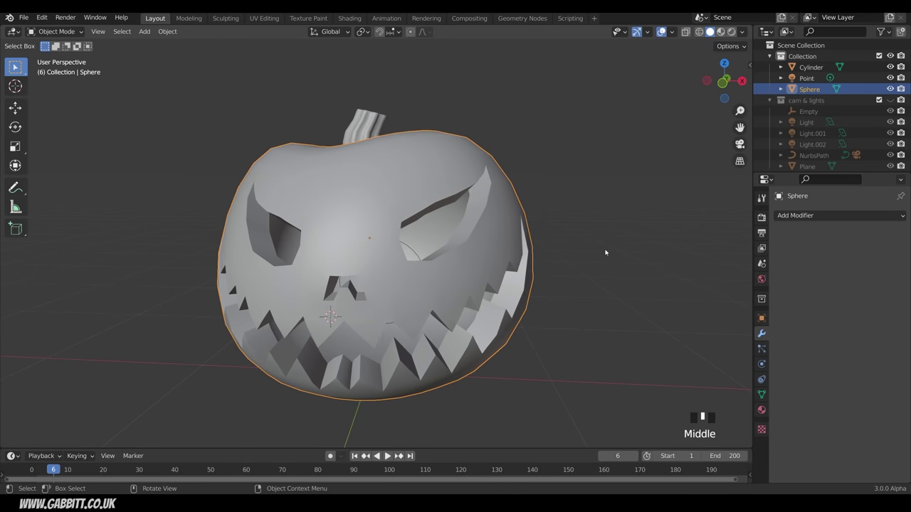
- Show the object transform values and apply the scale of the pumpkin's stem
key(n)
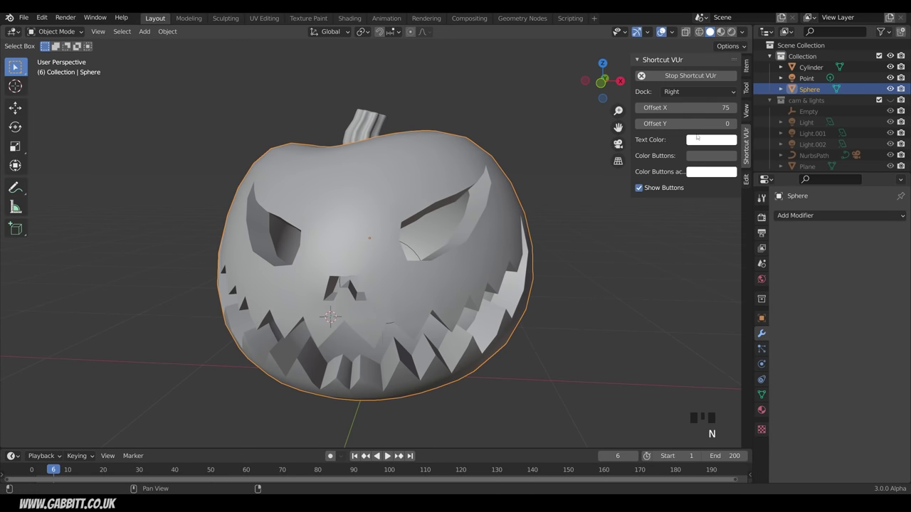
click(746, 65)
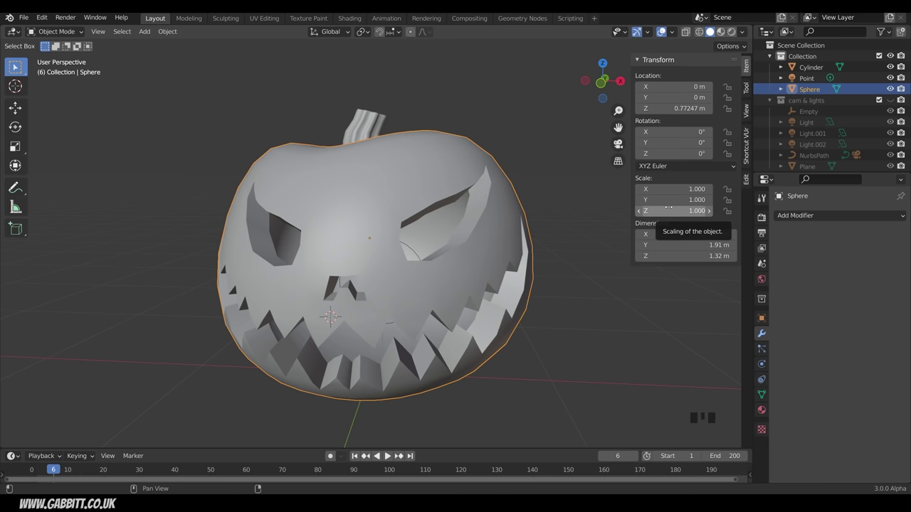
click(368, 127)
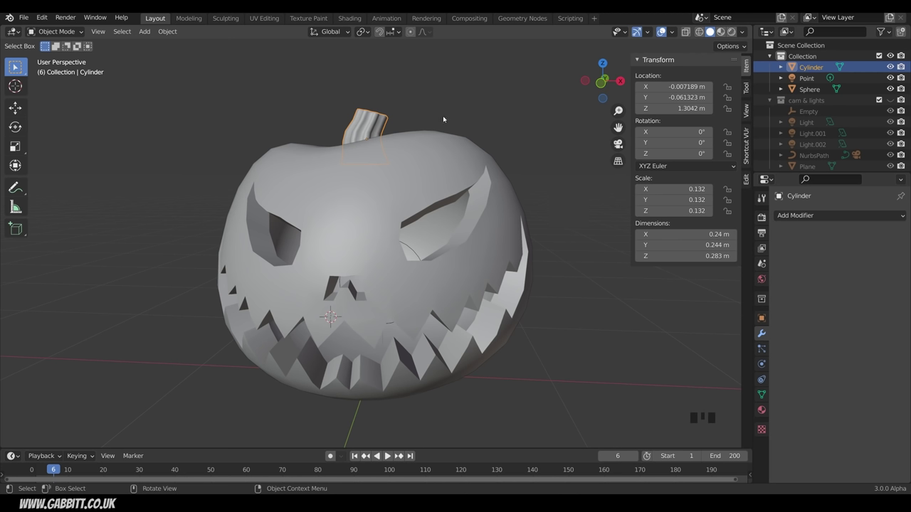
key(ctrl+a)
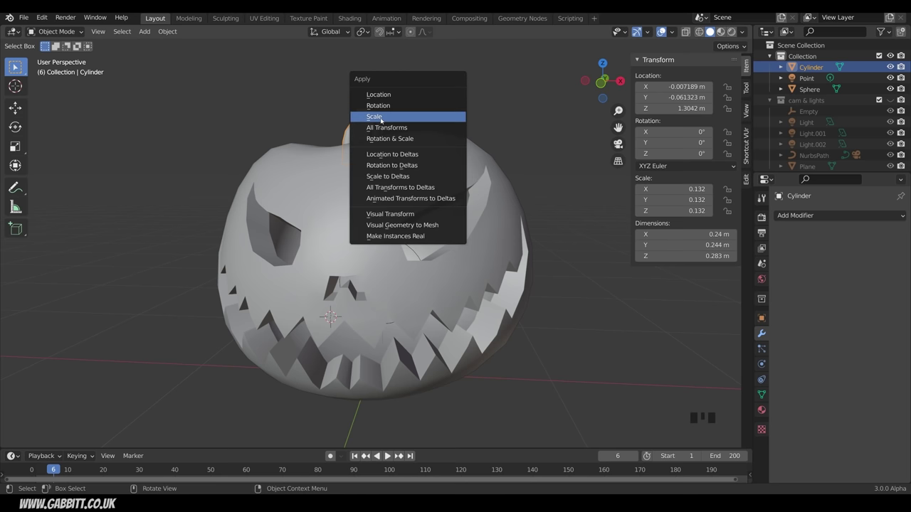
click(380, 118)
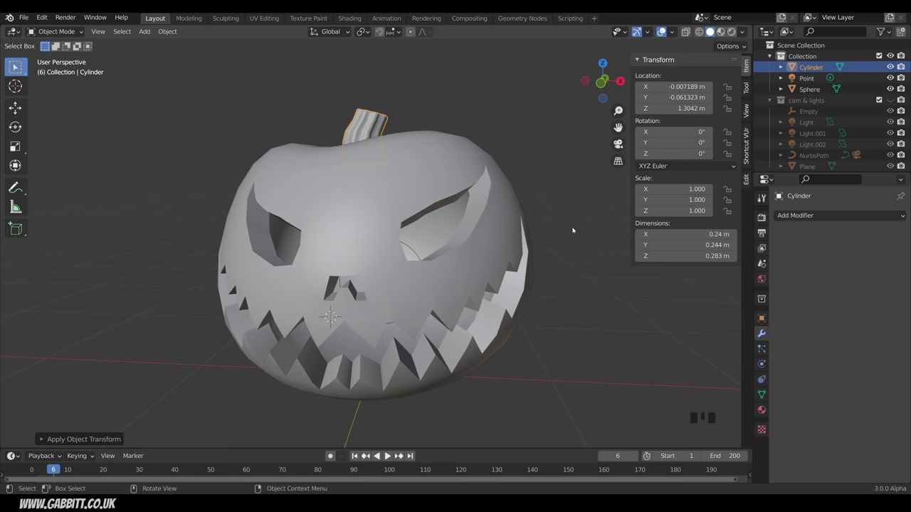
- Take the pumpkin body into the Sculpting workspace and widen the tool list so the brush names show
click(457, 158)
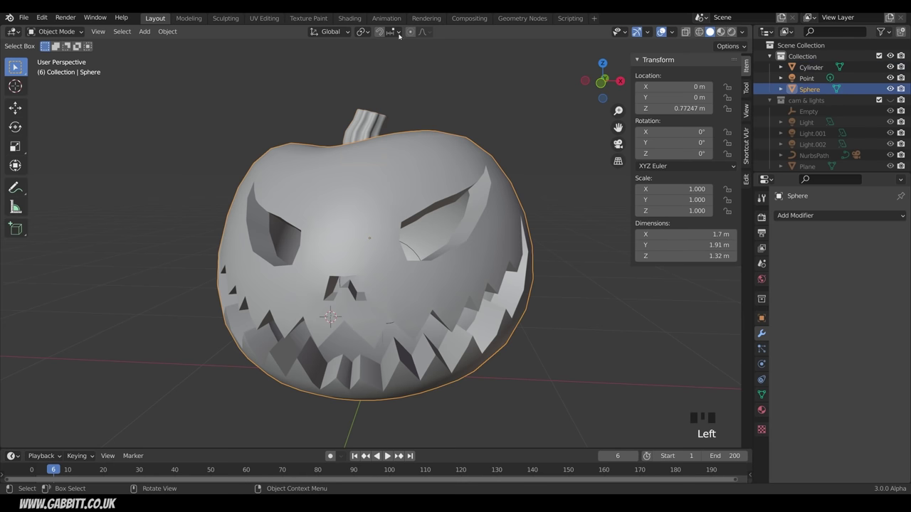
click(226, 18)
scroll(30, 182, up, 4)
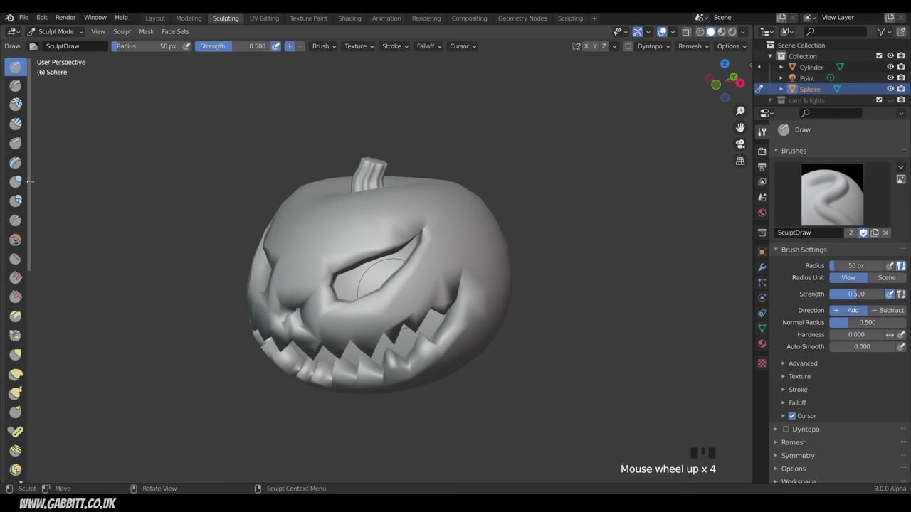
drag(30, 181, 84, 181)
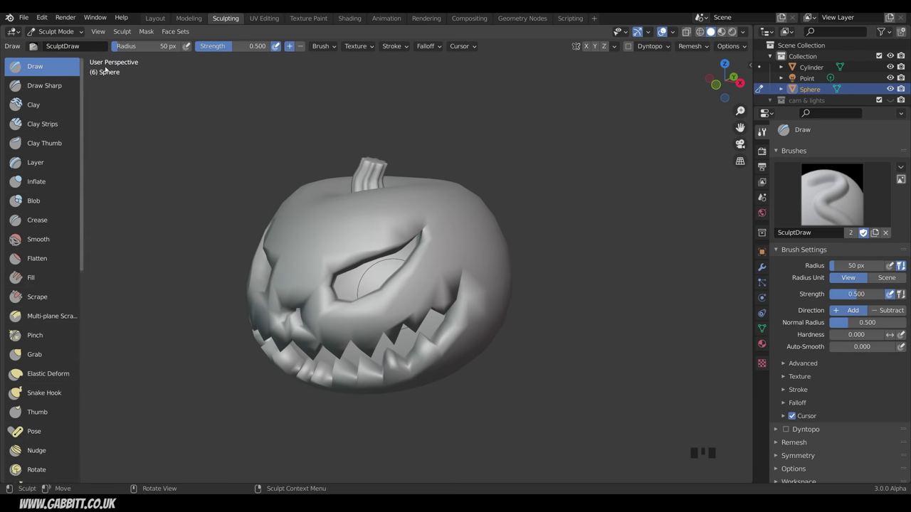
- Try a Draw brush stroke on the pumpkin body, undo it, and examine the mesh density in Edit Mode
mouse_move(432, 221)
mouse_down()
mouse_move(421, 244)
mouse_move(442, 220)
mouse_move(517, 205)
mouse_up()
key(ctrl+z)
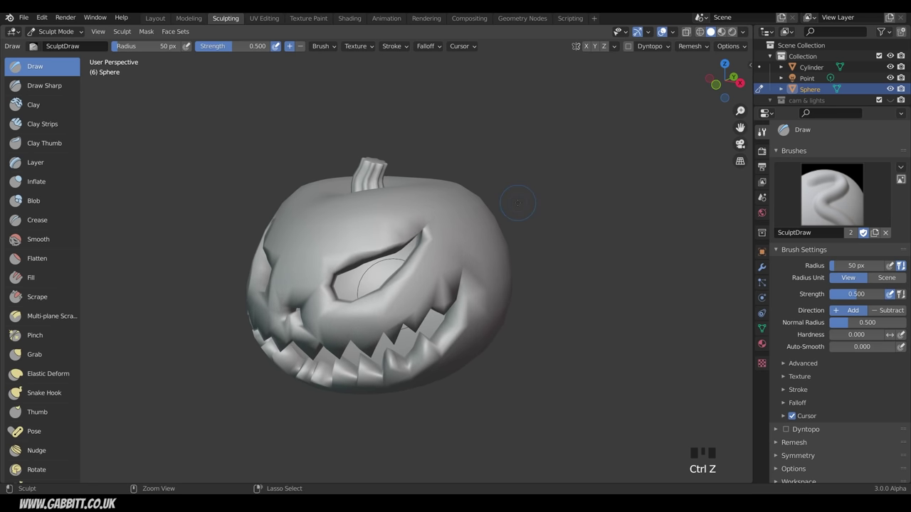
key(Tab)
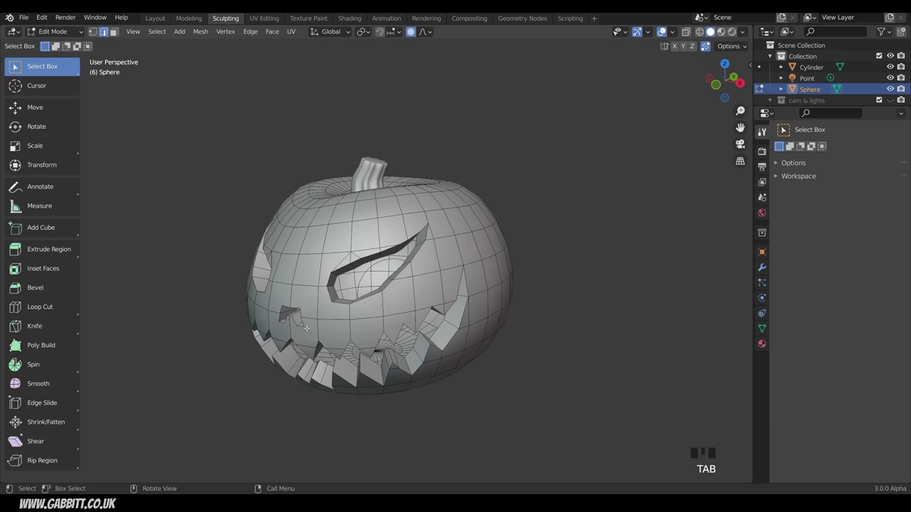
middle_drag(306, 327, 294, 320)
key(Tab)
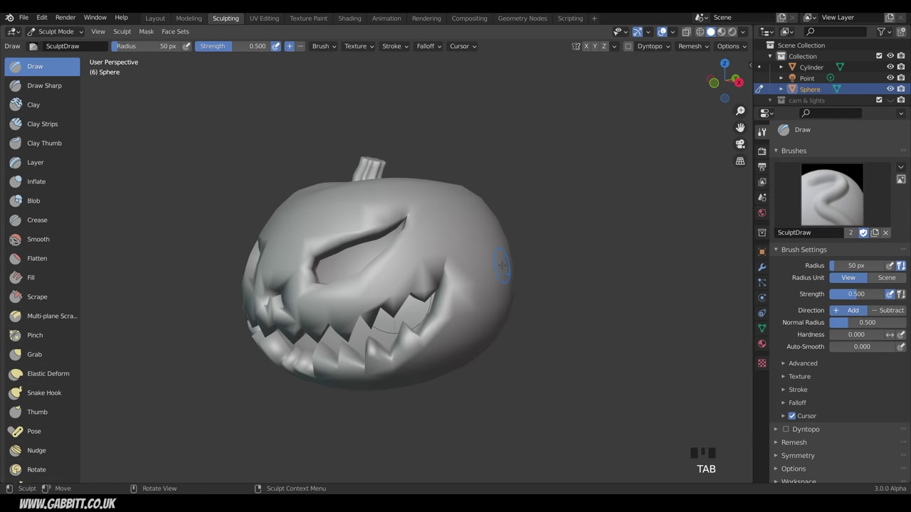
- Remesh the pumpkin body with a voxel size of 0.0045 m and turn on the statistics overlay
click(701, 47)
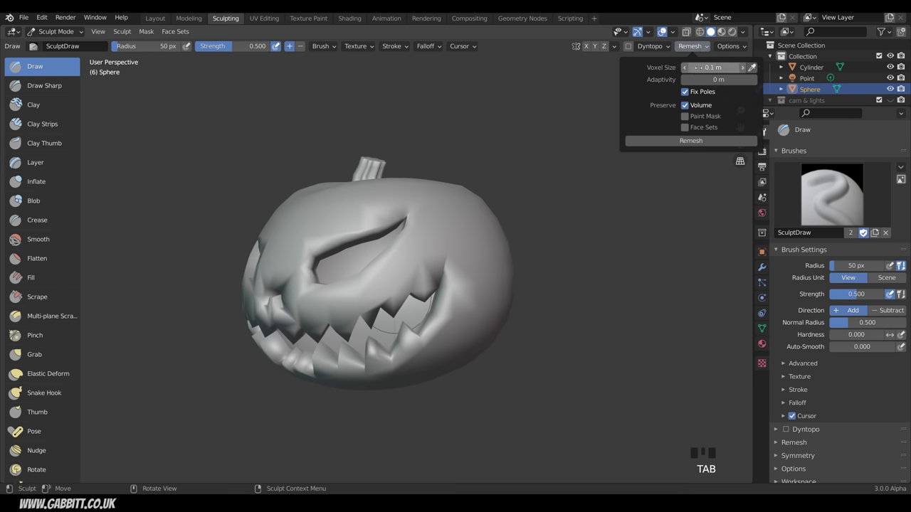
scroll(417, 264, up, 2)
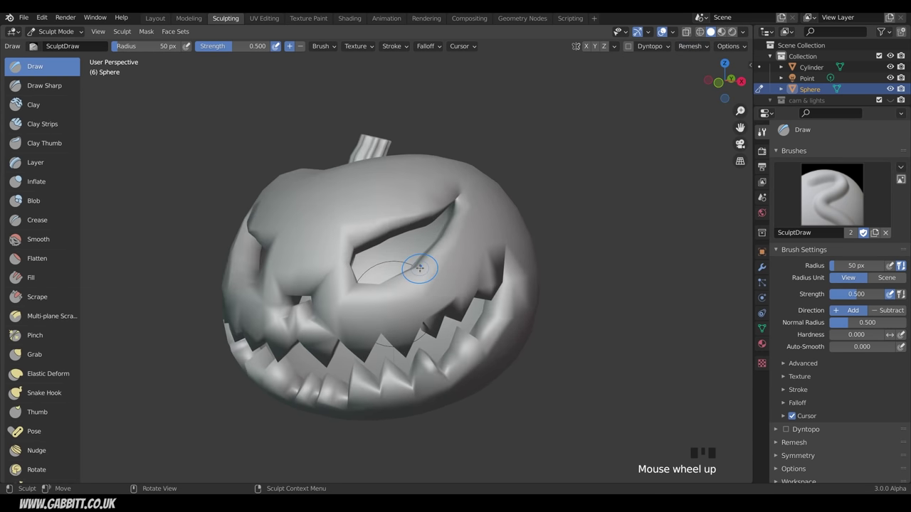
shift+middle_drag(417, 264, 441, 258)
key(shift+r)
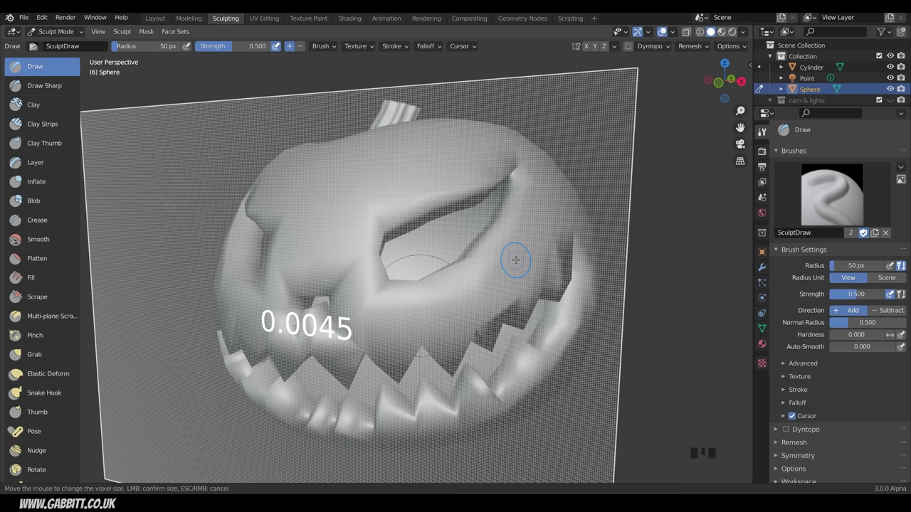
click(516, 260)
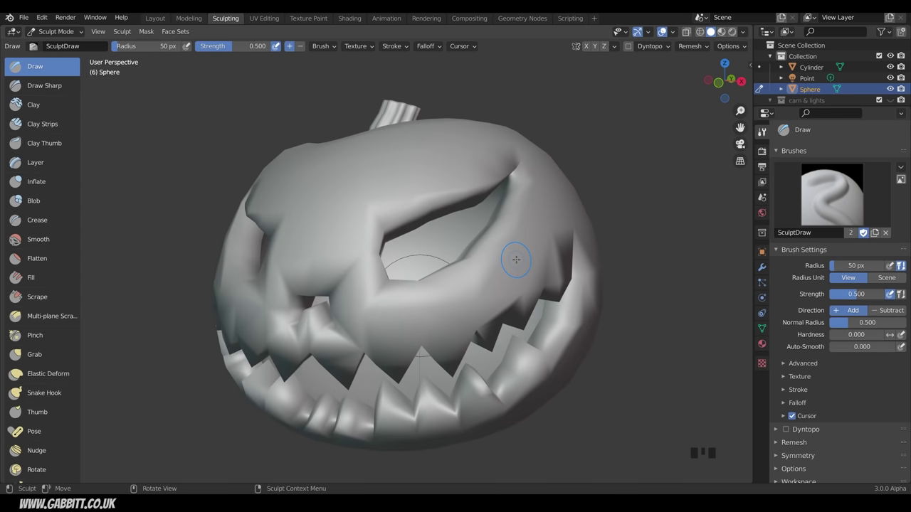
key(ctrl)
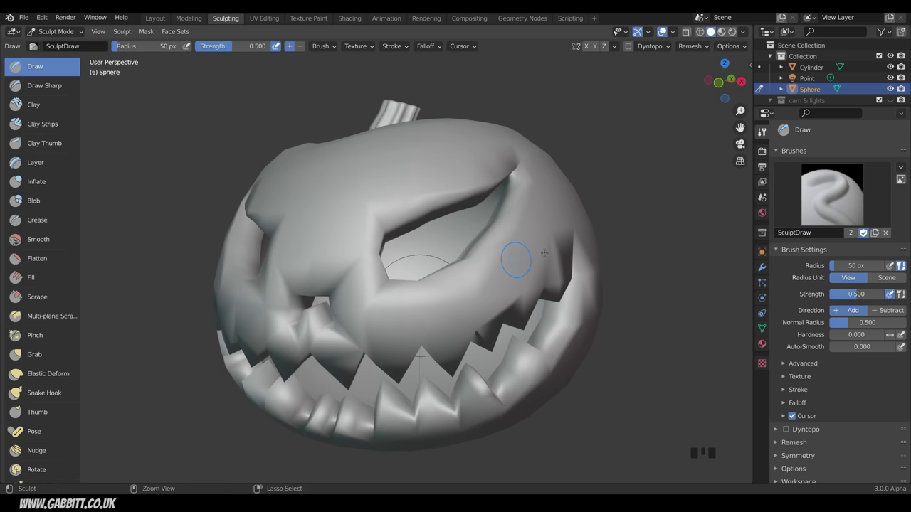
key(ctrl+r)
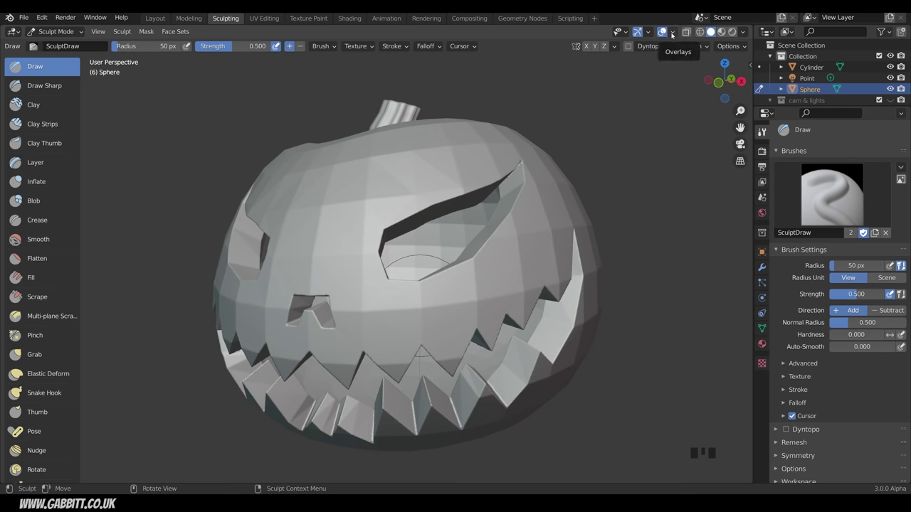
click(672, 32)
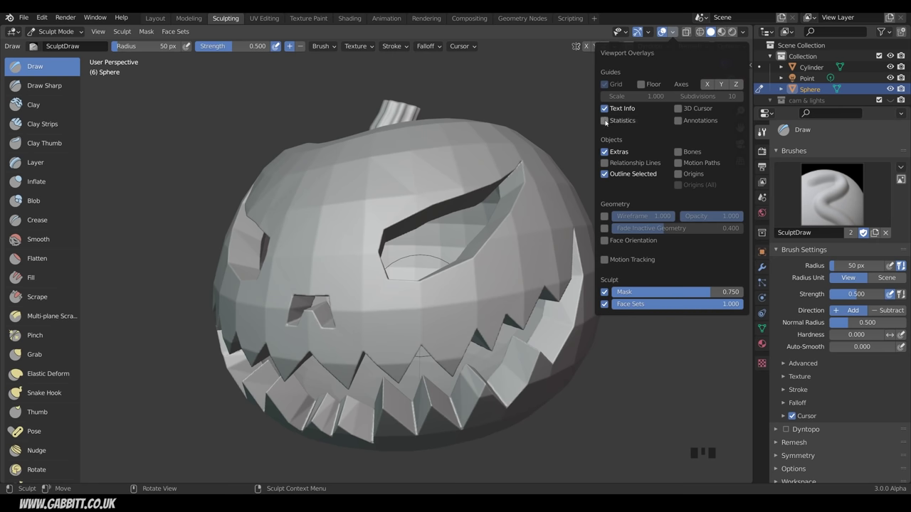
click(605, 121)
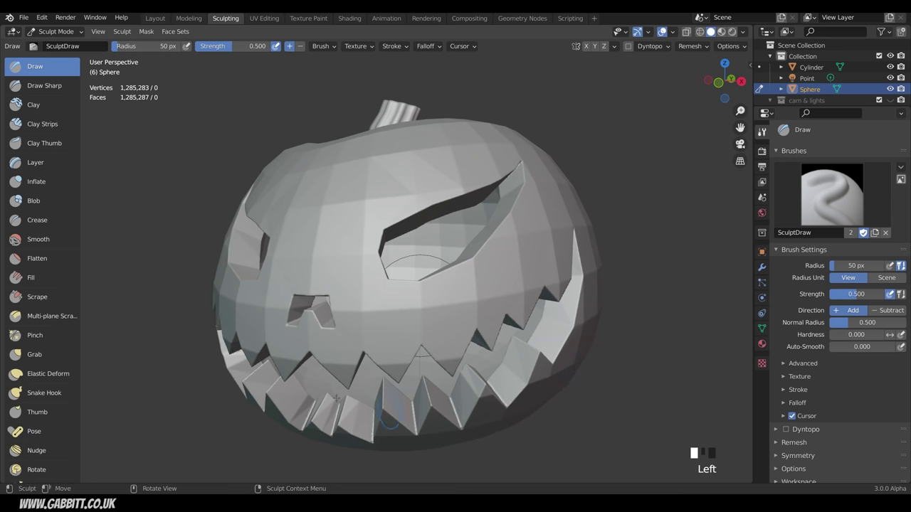
- Soften the whole pumpkin body with the Mesh Filter set to the Smooth filter type
mouse_move(68, 376)
middle_down()
mouse_move(71, 171)
mouse_move(44, 390)
middle_up()
scroll(44, 390, down, 5)
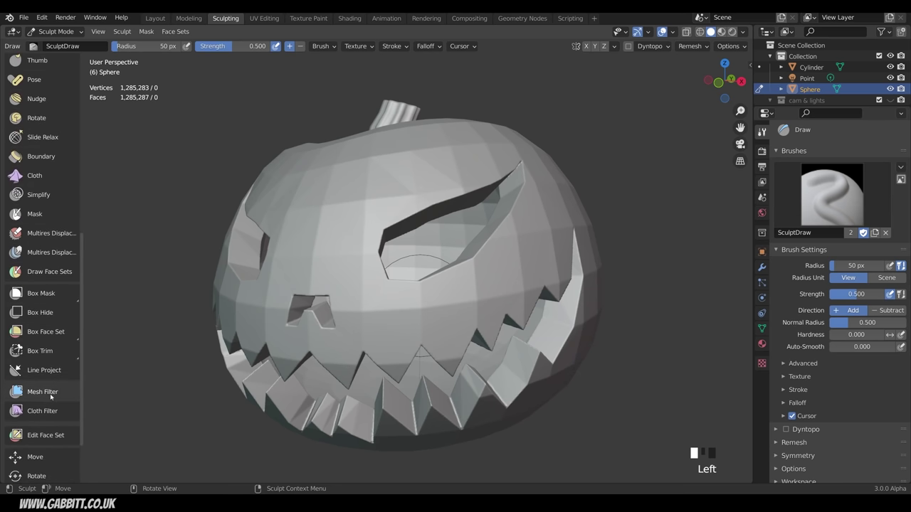
click(51, 396)
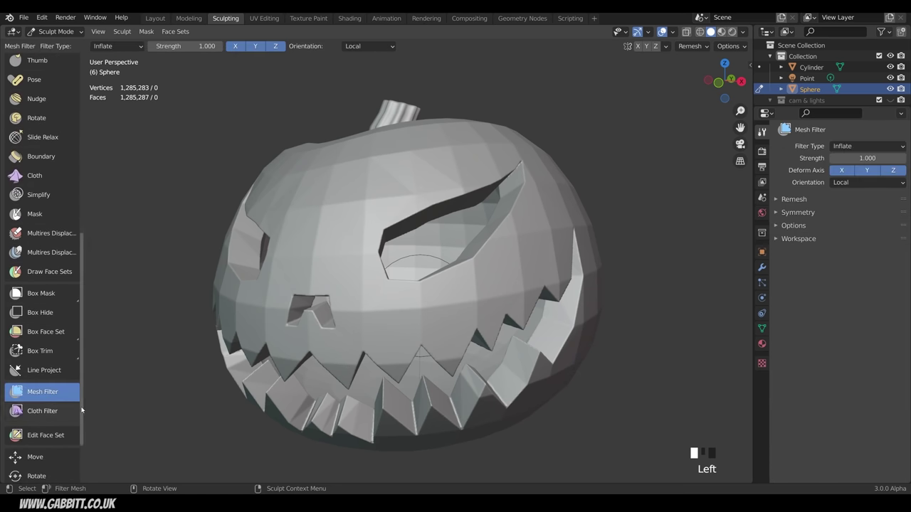
click(142, 48)
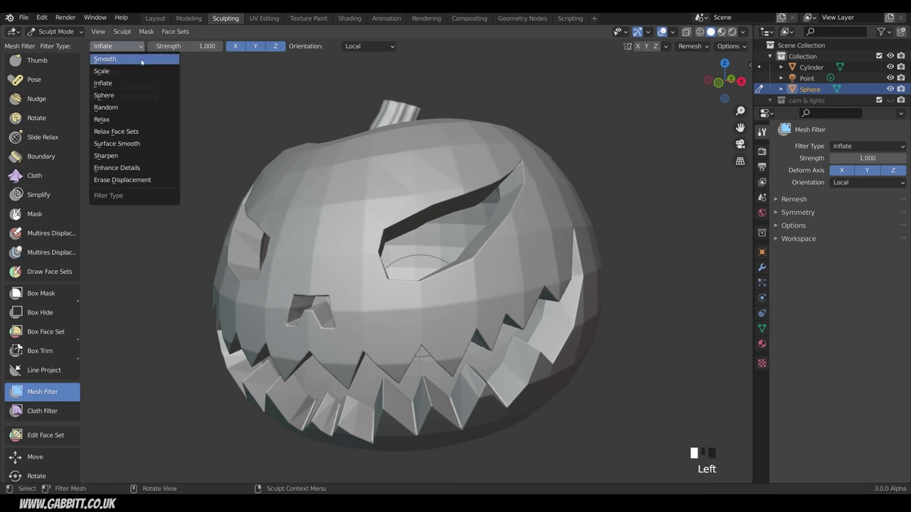
click(108, 59)
drag(402, 182, 612, 212)
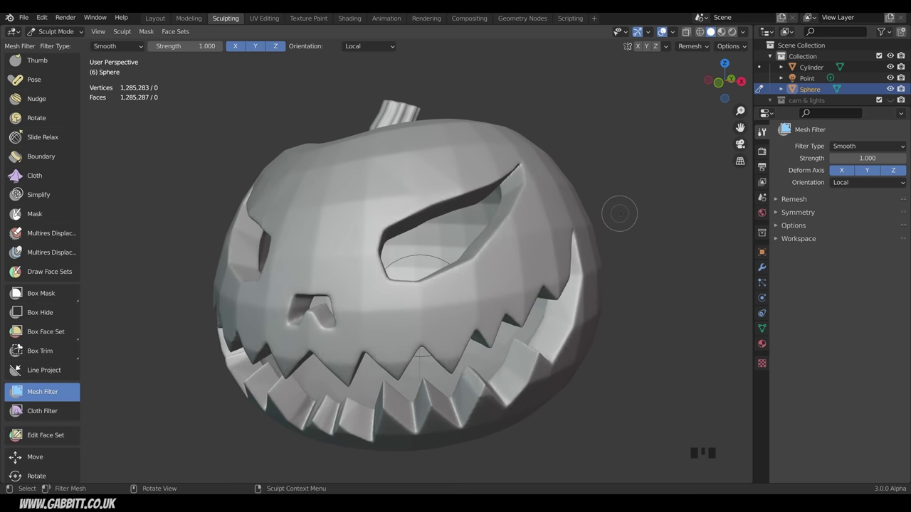
- Soften the pumpkin body with another pass of the Smooth mesh filter and inspect the surface from several sides
mouse_move(614, 213)
mouse_down()
mouse_move(631, 214)
mouse_move(623, 217)
mouse_up()
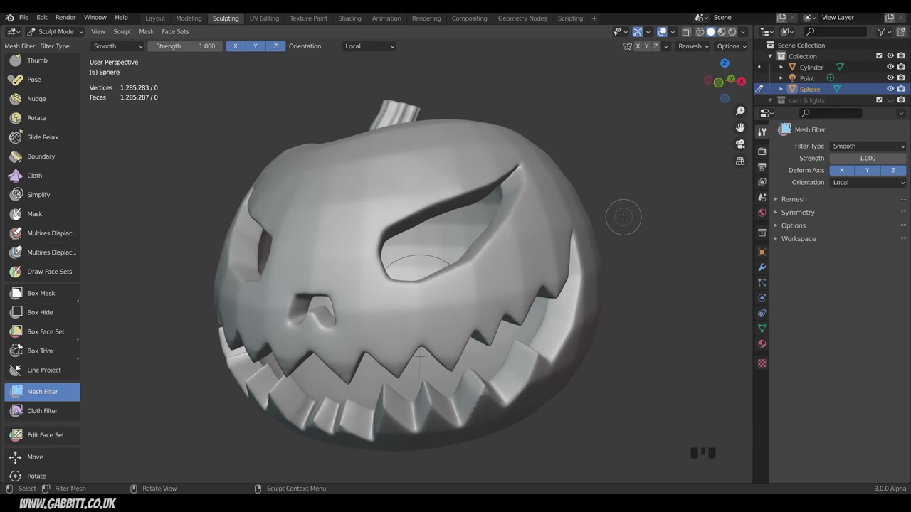
middle_drag(624, 217, 341, 169)
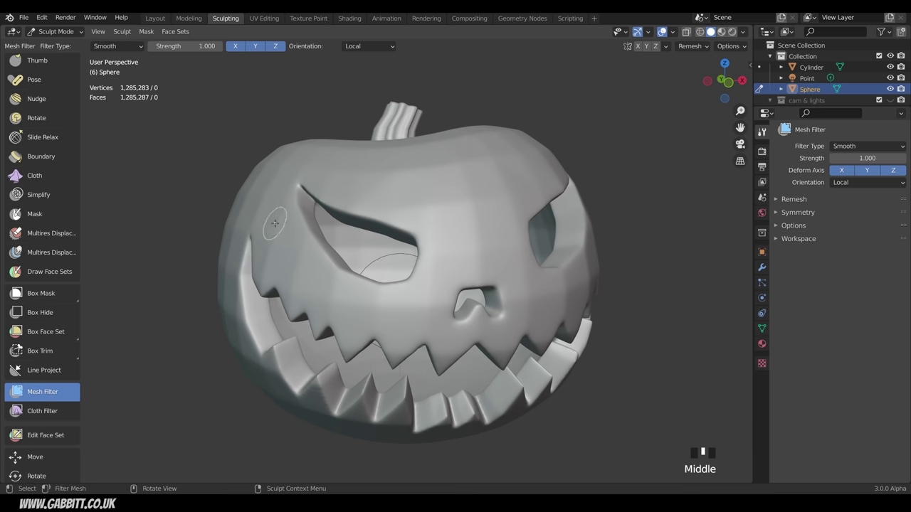
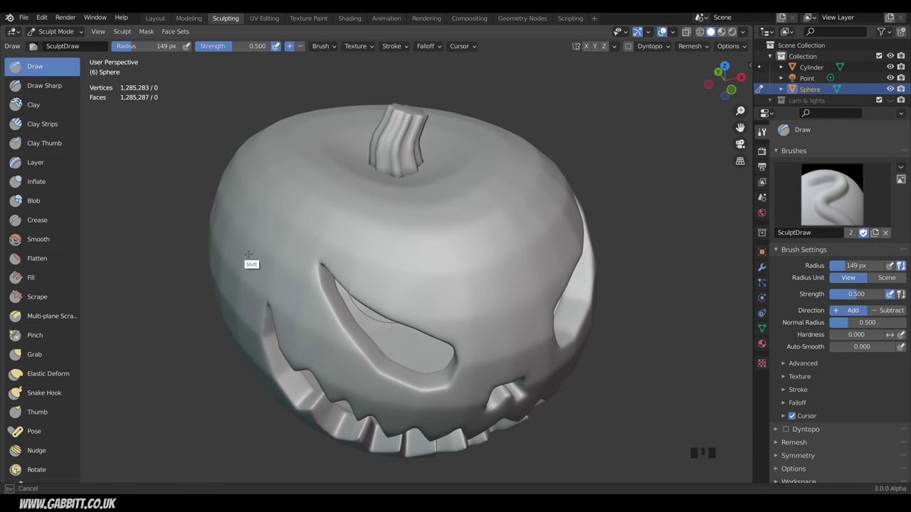
middle_drag(417, 204, 538, 207)
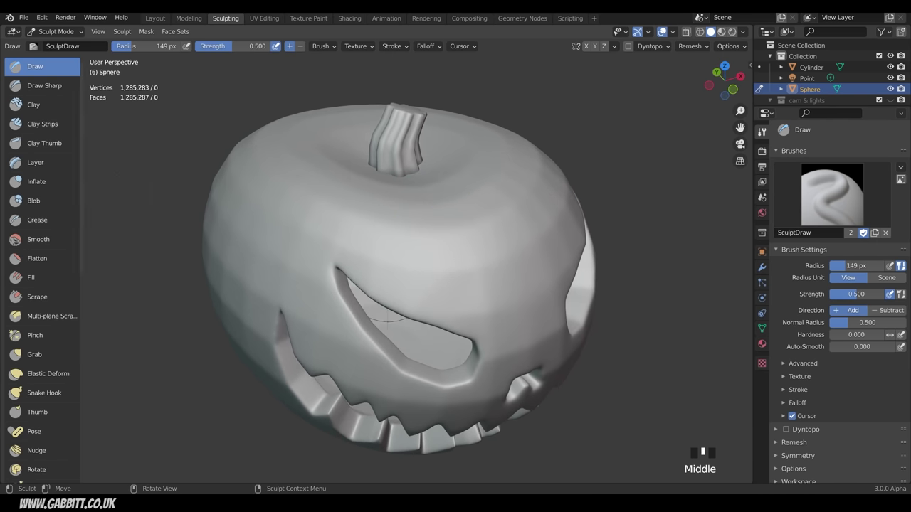
- Smooth the faceting on the pumpkin's side around the corner of the mouth with the Smooth brush
click(60, 241)
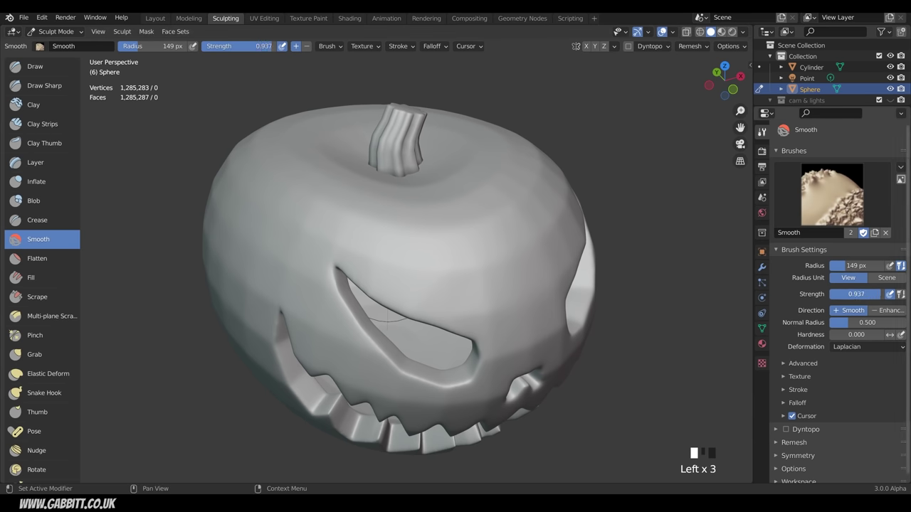
click(226, 203)
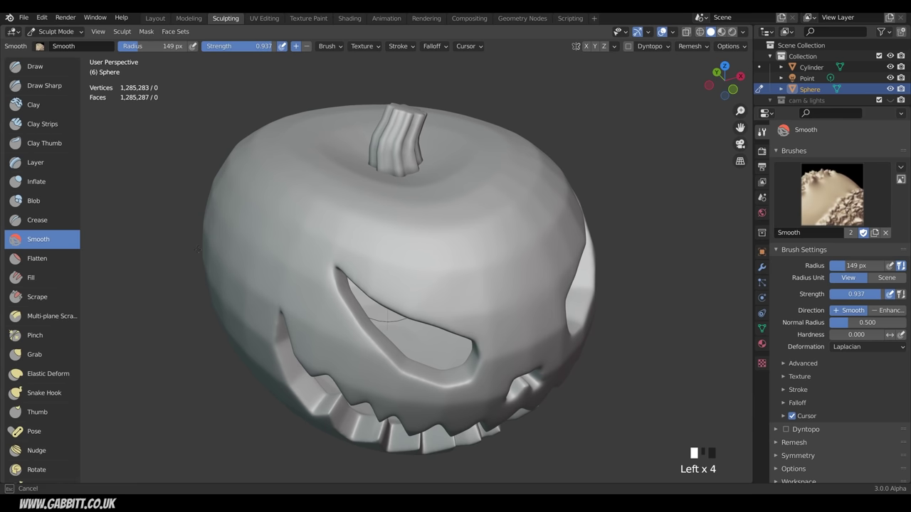
middle_drag(239, 281, 373, 311)
click(373, 311)
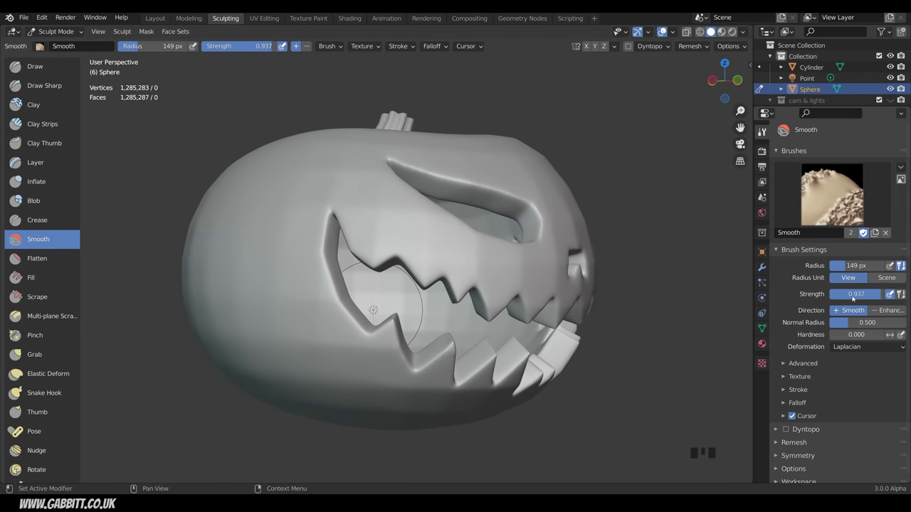
mouse_move(373, 311)
middle_down()
mouse_move(468, 311)
mouse_move(489, 372)
mouse_move(474, 295)
middle_up()
click(468, 311)
drag(474, 293, 446, 337)
shift+middle_drag(483, 332, 525, 250)
- Smooth part of the pumpkin's underside, and set the Smooth brush to strength 1.000 and radius 277 px
middle_drag(525, 251, 519, 209)
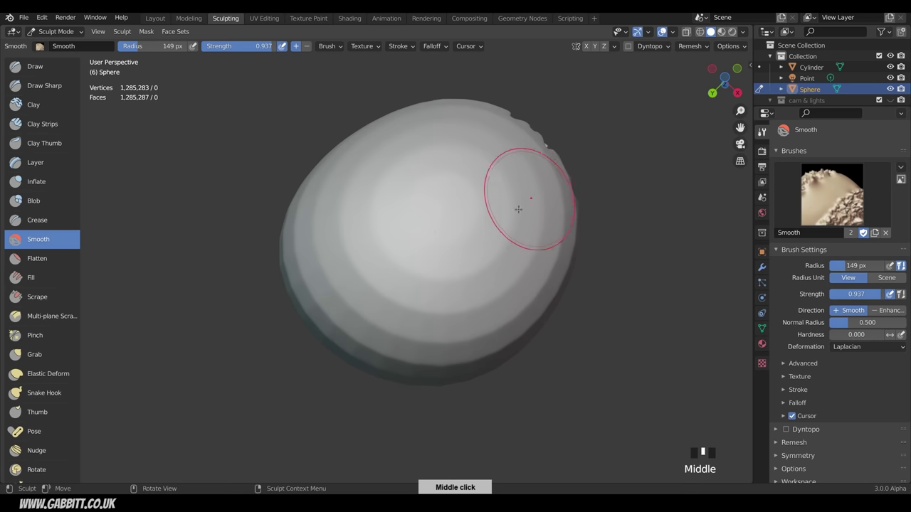
mouse_move(359, 215)
mouse_down()
mouse_move(324, 285)
mouse_move(294, 212)
mouse_up()
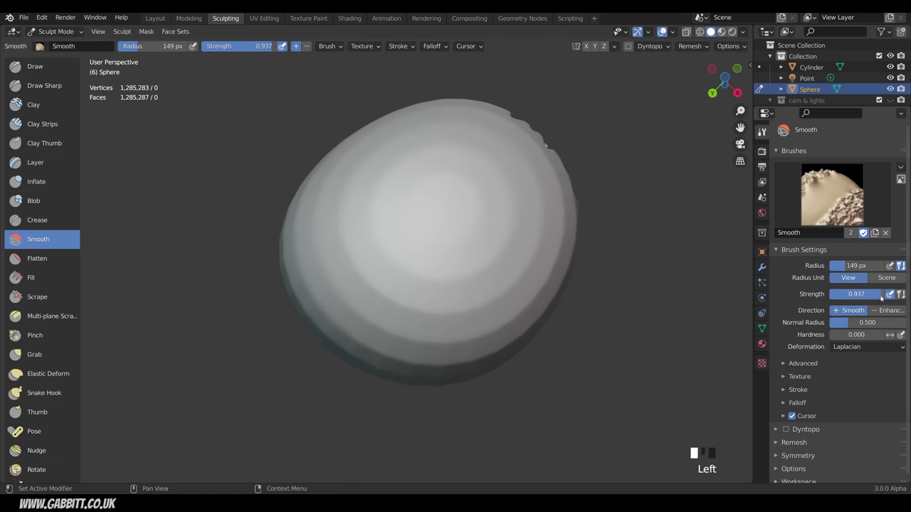
drag(899, 296, 907, 296)
key(f)
click(595, 335)
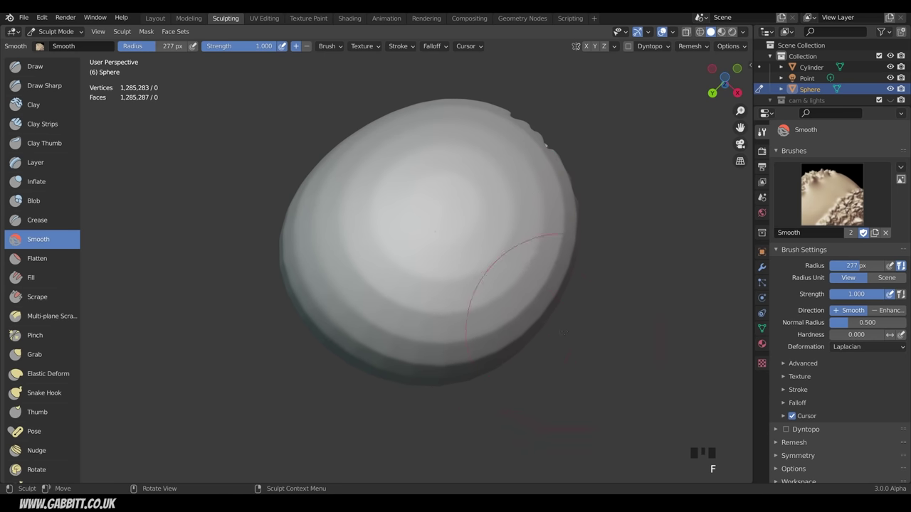
- Smooth the banding across the pumpkin's underside, back and top with the large Smooth brush
middle_drag(520, 280, 521, 304)
mouse_move(499, 309)
mouse_down()
mouse_move(467, 315)
mouse_move(377, 295)
mouse_up()
drag(367, 292, 398, 284)
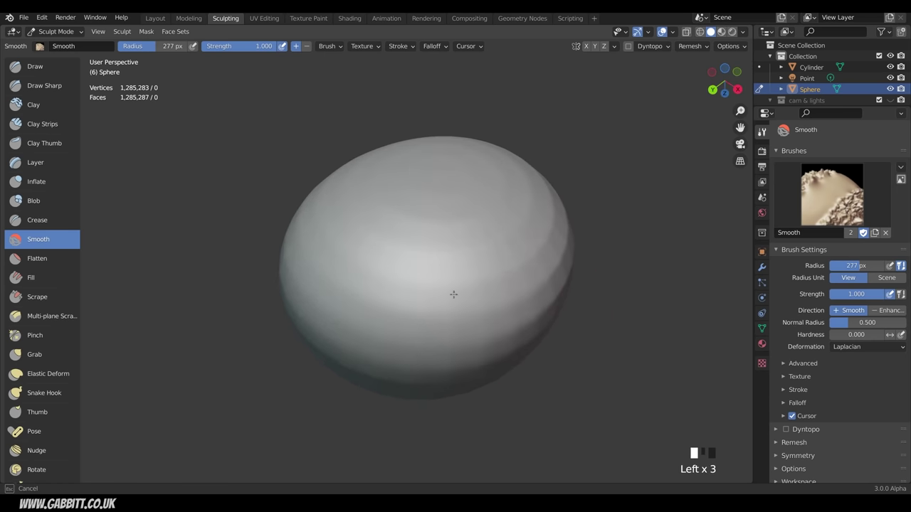
mouse_move(523, 211)
middle_down()
mouse_move(366, 211)
mouse_move(370, 277)
mouse_move(406, 281)
middle_up()
drag(384, 263, 363, 256)
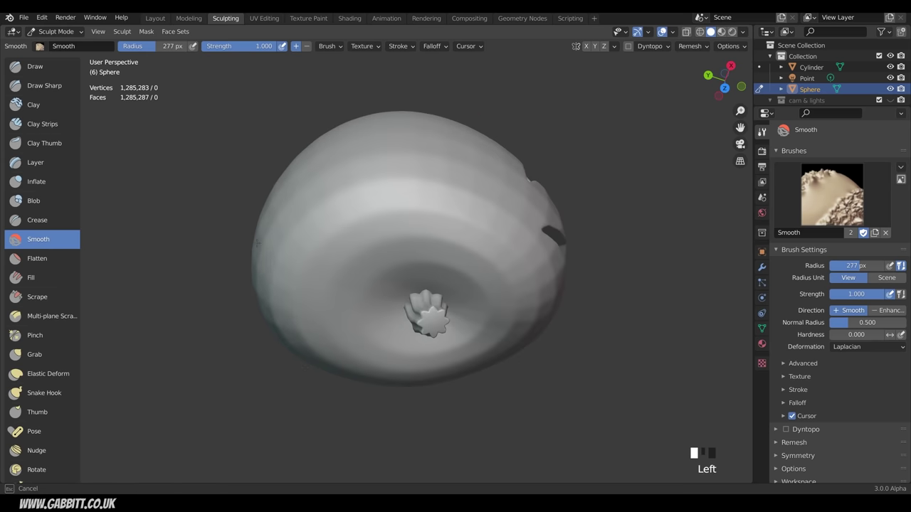
middle_drag(356, 306, 356, 242)
drag(356, 242, 271, 257)
middle_drag(271, 256, 452, 209)
middle_drag(562, 229, 548, 265)
- Reduce the Smooth brush radius to 107 px, smooth the pumpkin's front, and undo the stroke that rounds the eye's inner corner
key(f)
click(422, 287)
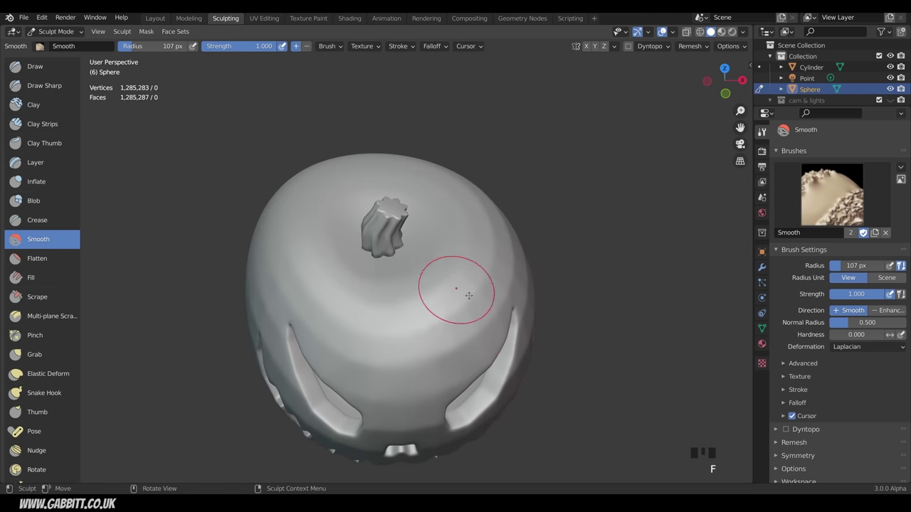
middle_drag(460, 292, 473, 276)
shift+middle_drag(485, 283, 549, 198)
mouse_move(519, 274)
ctrl+middle_down()
mouse_move(508, 227)
mouse_move(513, 200)
ctrl+middle_up()
mouse_move(512, 198)
mouse_down()
mouse_move(389, 108)
mouse_move(458, 106)
mouse_up()
middle_drag(522, 238, 539, 200)
mouse_move(539, 200)
mouse_down()
mouse_move(533, 213)
mouse_move(536, 188)
mouse_up()
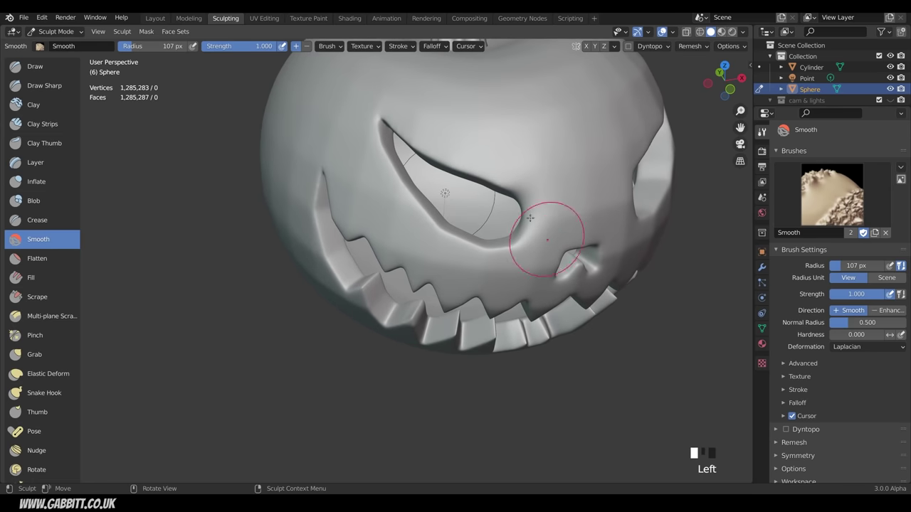
key(ctrl+z)
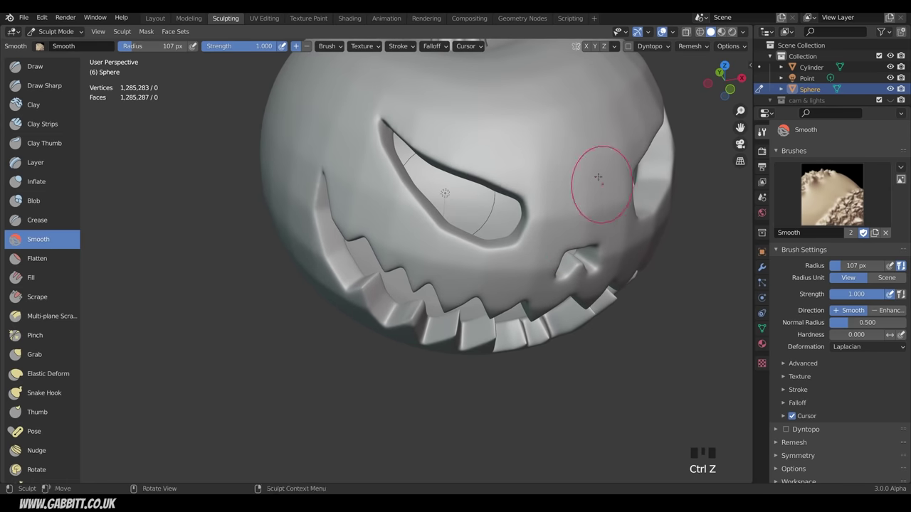
- Smooth the forehead, the cheek between eye and mouth, and the area below the lower teeth on one side
drag(602, 182, 599, 77)
shift+middle_drag(509, 172, 463, 232)
drag(430, 253, 335, 207)
mouse_move(365, 291)
middle_down()
mouse_move(398, 256)
mouse_move(395, 221)
middle_up()
drag(396, 220, 420, 235)
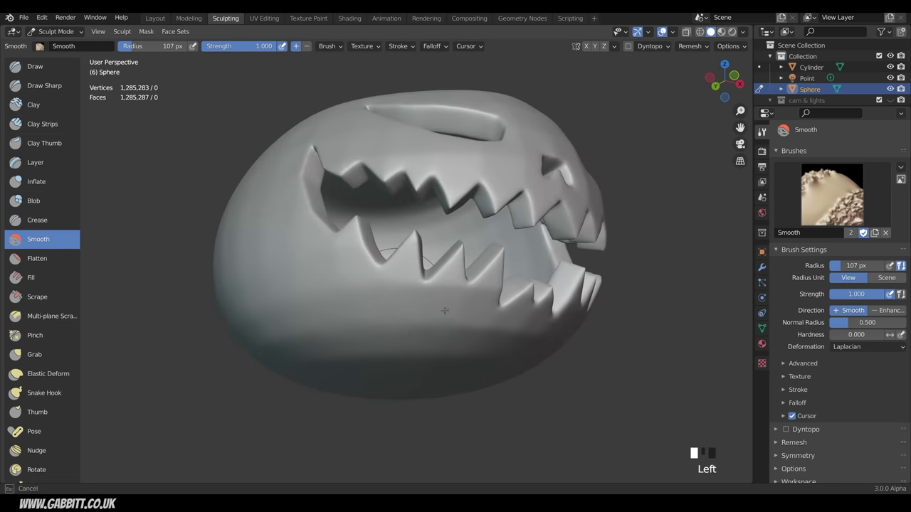
mouse_move(562, 238)
middle_down()
mouse_move(516, 231)
mouse_move(463, 274)
middle_up()
drag(463, 274, 466, 273)
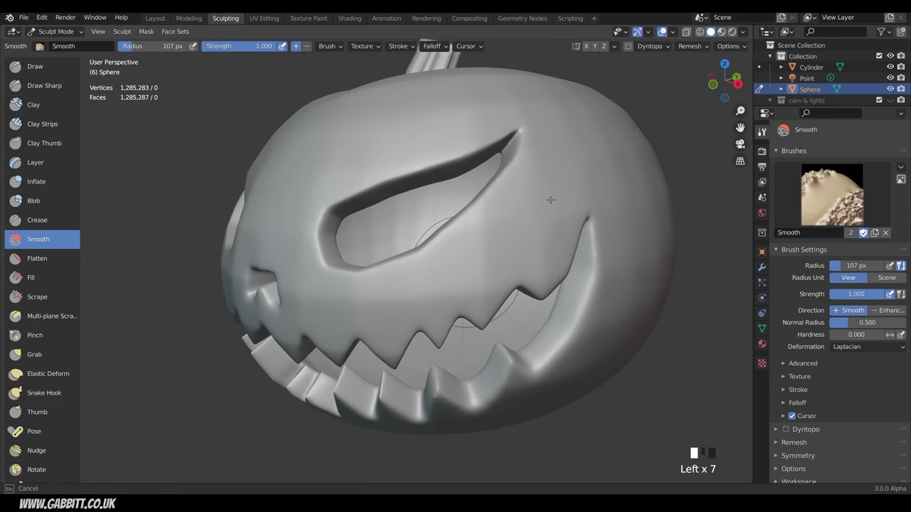
- Smooth the opposite side of the face around the eye and the mouth corner, and continue across the neighbouring body surface
drag(551, 200, 547, 220)
middle_drag(388, 242, 470, 246)
drag(285, 157, 267, 162)
mouse_move(256, 160)
middle_down()
mouse_move(308, 159)
mouse_move(361, 181)
mouse_move(377, 149)
middle_up()
drag(360, 235, 366, 267)
drag(370, 281, 375, 292)
middle_drag(456, 285, 384, 271)
drag(424, 263, 435, 267)
middle_drag(435, 268, 438, 314)
mouse_move(438, 313)
ctrl+middle_down()
mouse_move(438, 356)
mouse_move(388, 345)
ctrl+middle_up()
drag(385, 338, 392, 339)
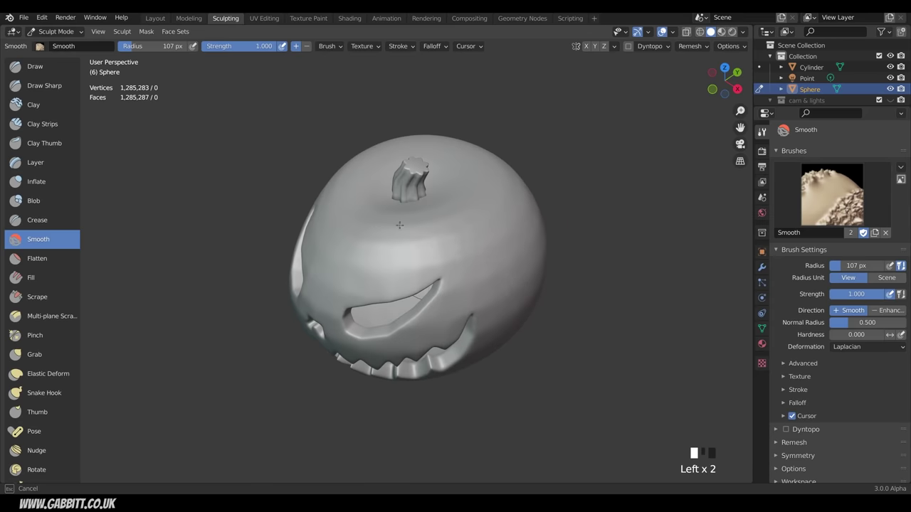
- Smooth the top around the stem and the remaining faceted areas all around the pumpkin body
drag(399, 225, 403, 228)
drag(403, 227, 409, 231)
middle_drag(548, 284, 515, 223)
drag(427, 236, 413, 246)
mouse_move(313, 249)
middle_down()
mouse_move(377, 228)
mouse_move(427, 264)
middle_up()
drag(338, 255, 337, 261)
mouse_move(399, 242)
middle_down()
mouse_move(342, 313)
mouse_move(405, 278)
middle_up()
drag(331, 276, 335, 281)
middle_drag(463, 256, 421, 154)
middle_drag(420, 214, 418, 153)
drag(338, 307, 334, 317)
middle_drag(455, 213, 406, 313)
middle_drag(463, 285, 506, 206)
drag(514, 190, 520, 194)
middle_drag(520, 213, 561, 309)
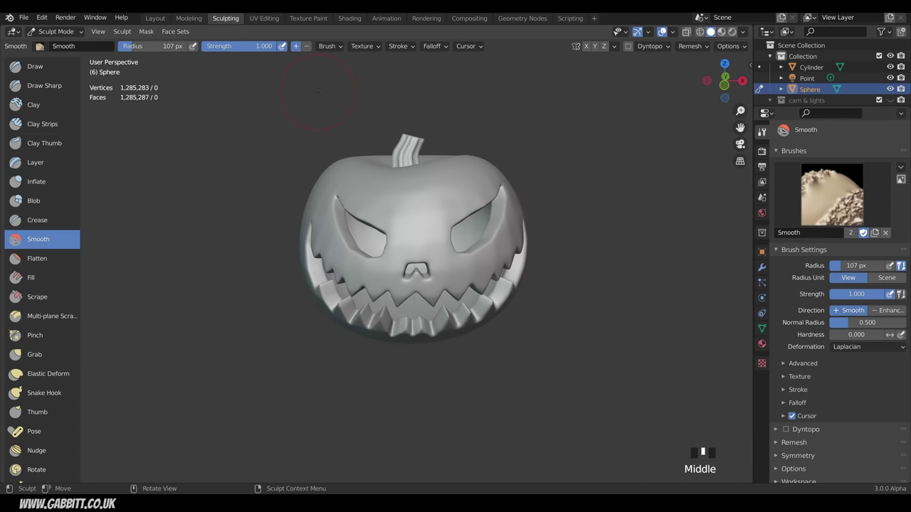
- Examine the pumpkin photos on the reference board for the shape and spacing of the vertical ribs
right_drag(336, 1, 476, 362)
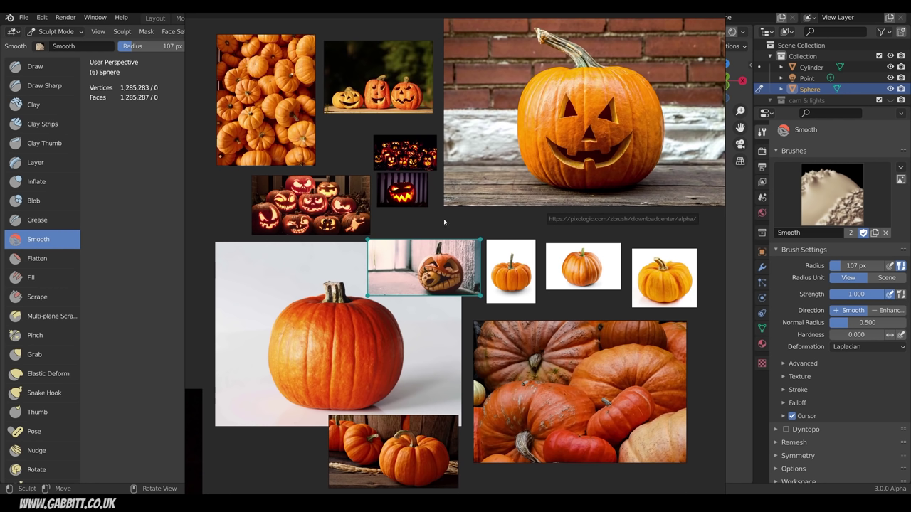
middle_drag(446, 435, 473, 343)
scroll(463, 411, up, 5)
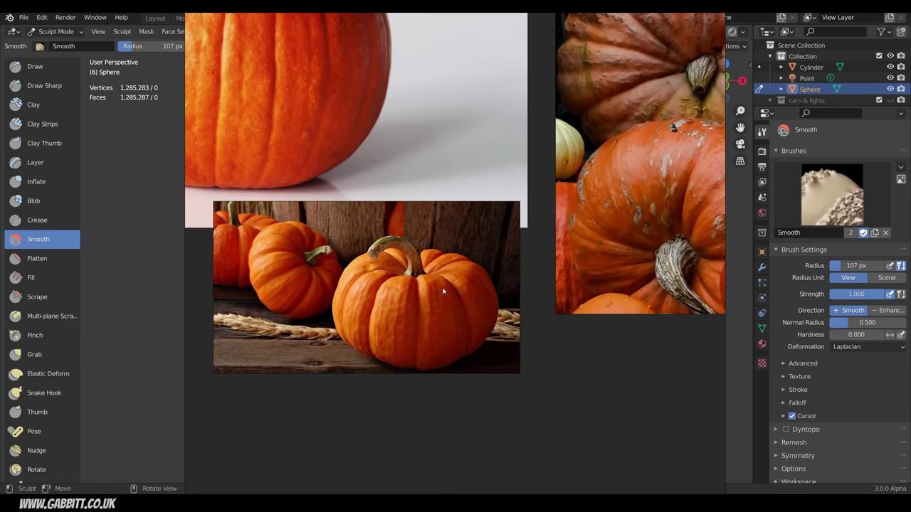
scroll(463, 281, down, 4)
middle_drag(449, 173, 489, 280)
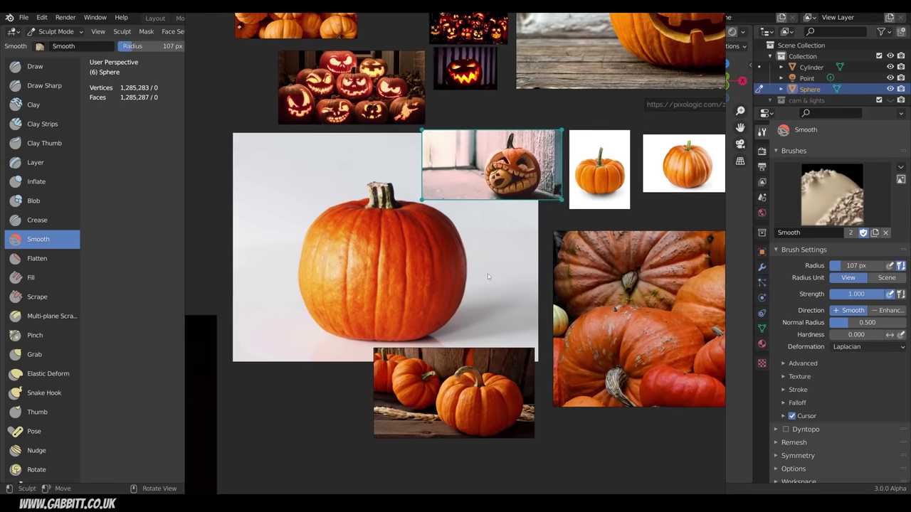
scroll(389, 277, up, 2)
scroll(388, 277, up, 3)
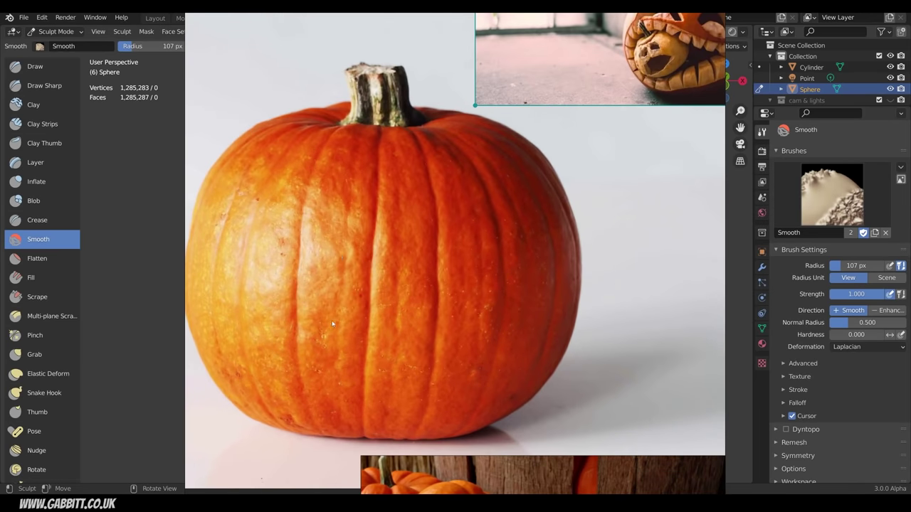
scroll(473, 274, down, 3)
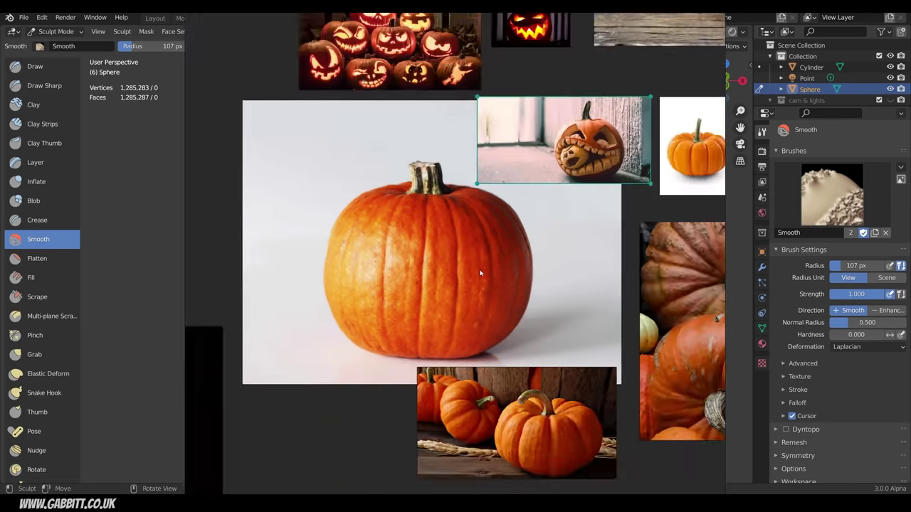
right_drag(482, 274, 374, 13)
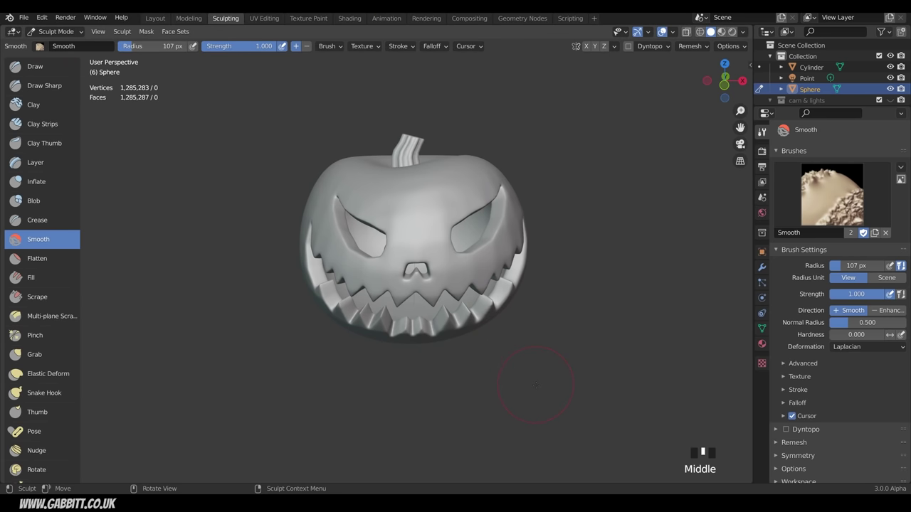
- Switch to the Crease brush, try a groove from the stem down the pumpkin's front, and undo it
click(50, 221)
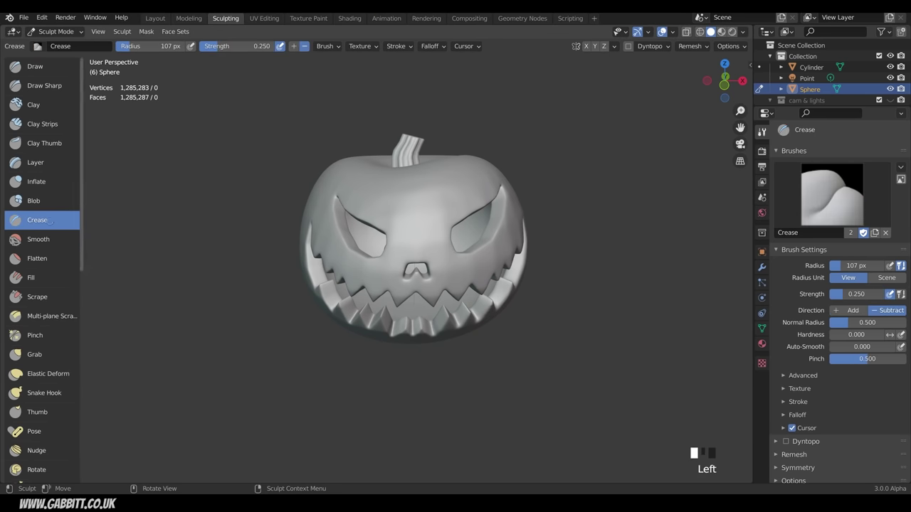
mouse_move(478, 235)
middle_down()
mouse_move(478, 254)
mouse_move(472, 228)
mouse_move(483, 214)
mouse_move(491, 242)
middle_up()
mouse_move(491, 244)
middle_down()
mouse_move(494, 252)
mouse_move(454, 277)
middle_up()
drag(434, 176, 433, 178)
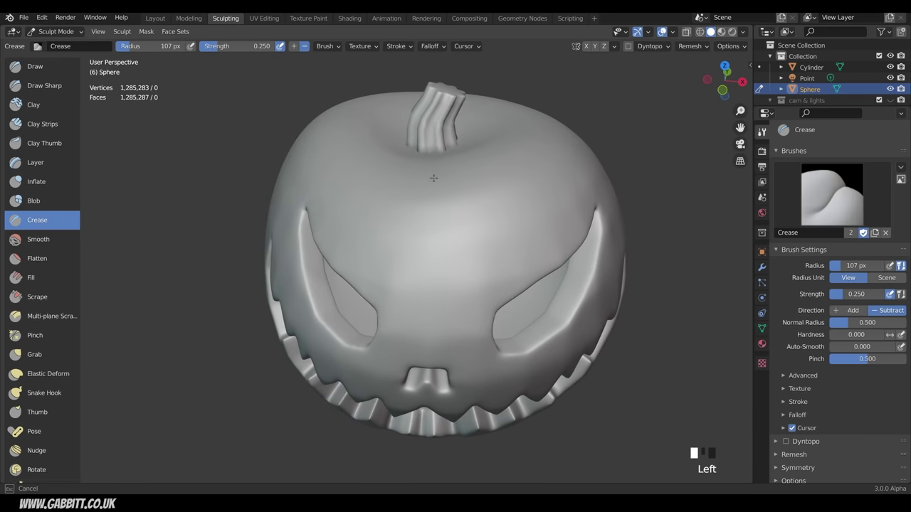
mouse_move(452, 140)
middle_down()
mouse_move(525, 230)
mouse_move(539, 229)
mouse_move(461, 140)
middle_up()
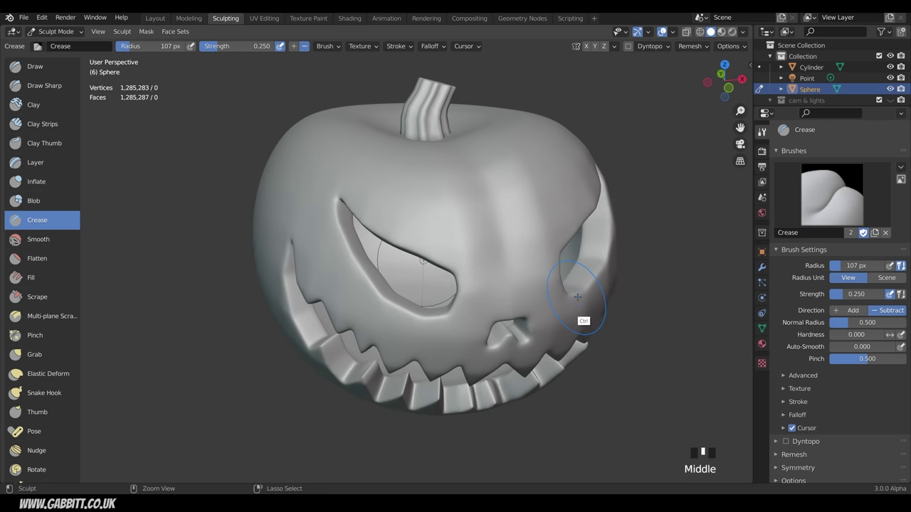
key(ctrl+z)
- Set the Crease brush radius to 56 px and carve a vertical groove from the stem down between the eyes
key(f)
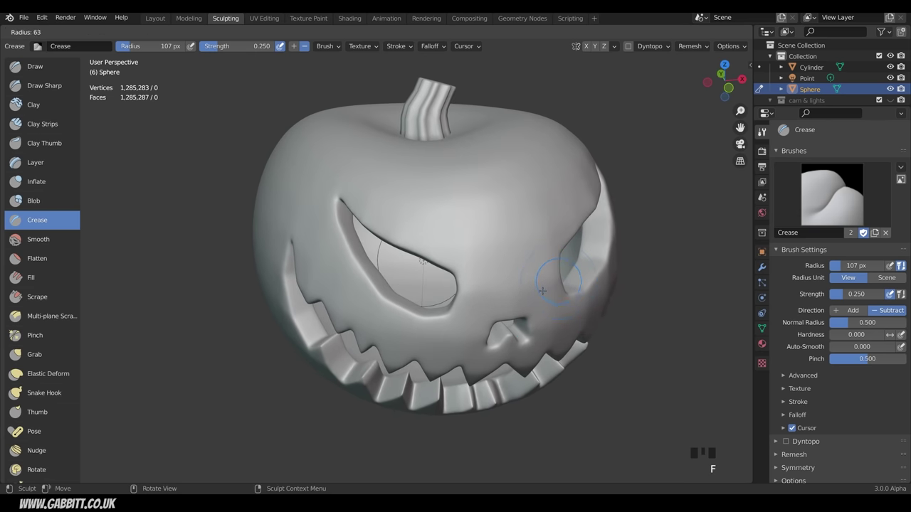
click(541, 289)
middle_drag(541, 287, 487, 317)
drag(442, 146, 449, 360)
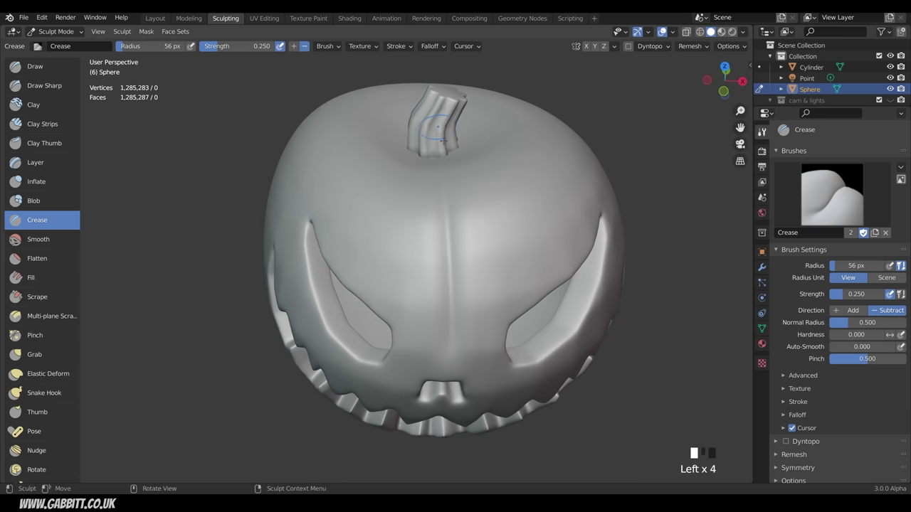
middle_drag(456, 235, 459, 274)
drag(448, 234, 459, 331)
mouse_move(449, 234)
mouse_down()
mouse_move(461, 340)
mouse_move(454, 290)
mouse_up()
drag(449, 238, 456, 271)
middle_drag(491, 335, 499, 242)
drag(444, 132, 458, 257)
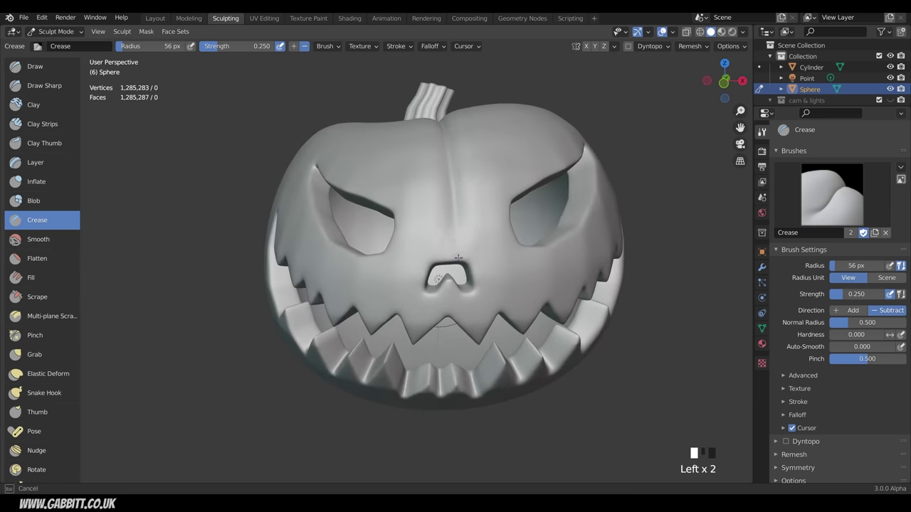
- Deepen the groove between the eyes down to the nose, then try extending it below the nose and undo that stroke
middle_drag(458, 257, 521, 207)
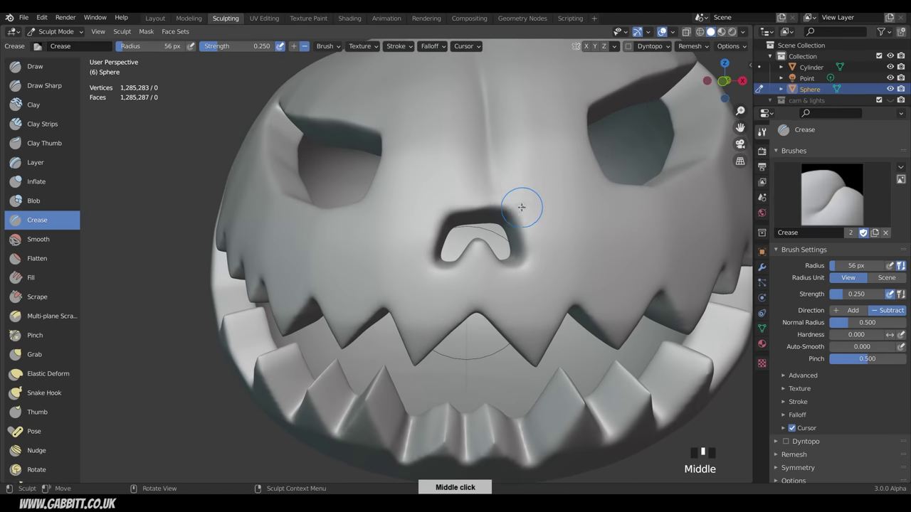
drag(486, 132, 496, 208)
drag(487, 135, 497, 213)
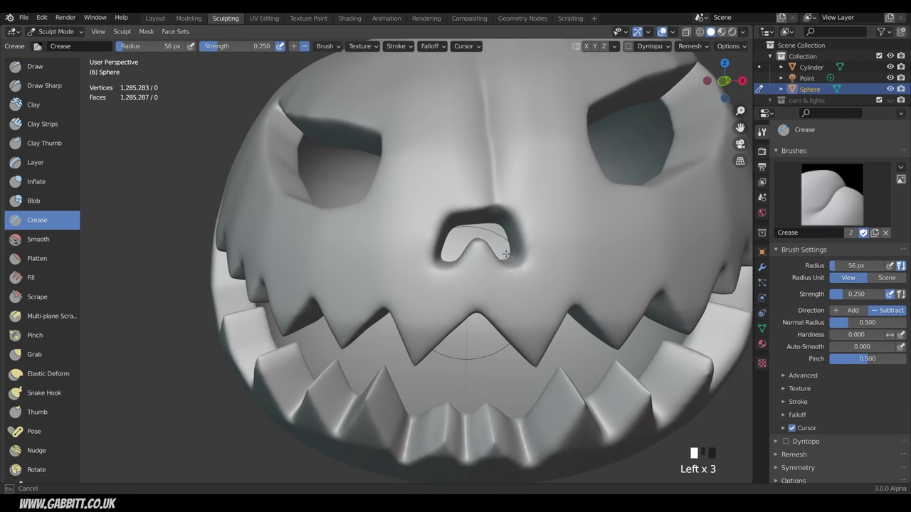
drag(505, 255, 515, 351)
mouse_move(528, 303)
middle_down()
mouse_move(471, 278)
mouse_move(467, 239)
mouse_move(494, 198)
middle_up()
key(ctrl+z)
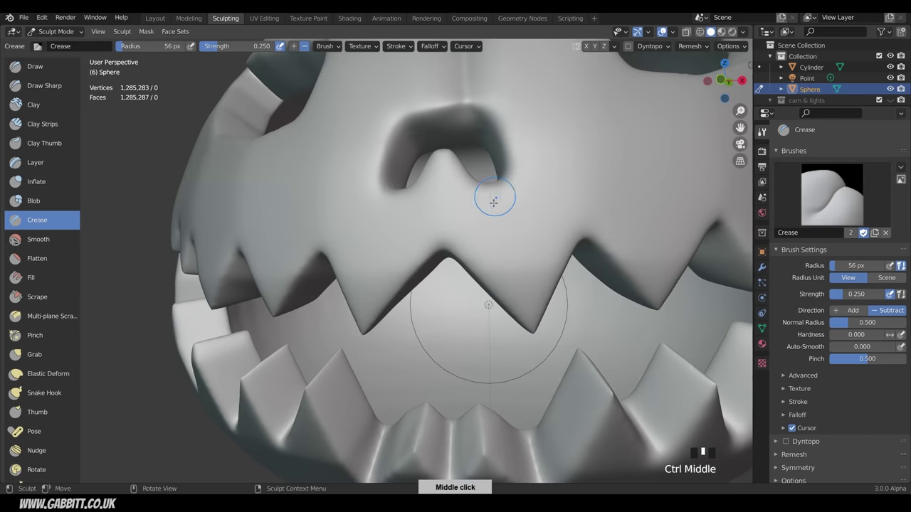
- Continue the vertical crease from the nose opening down to the edge of the upper teeth
drag(492, 202, 488, 247)
click(477, 203)
drag(479, 180, 478, 175)
drag(484, 245, 479, 191)
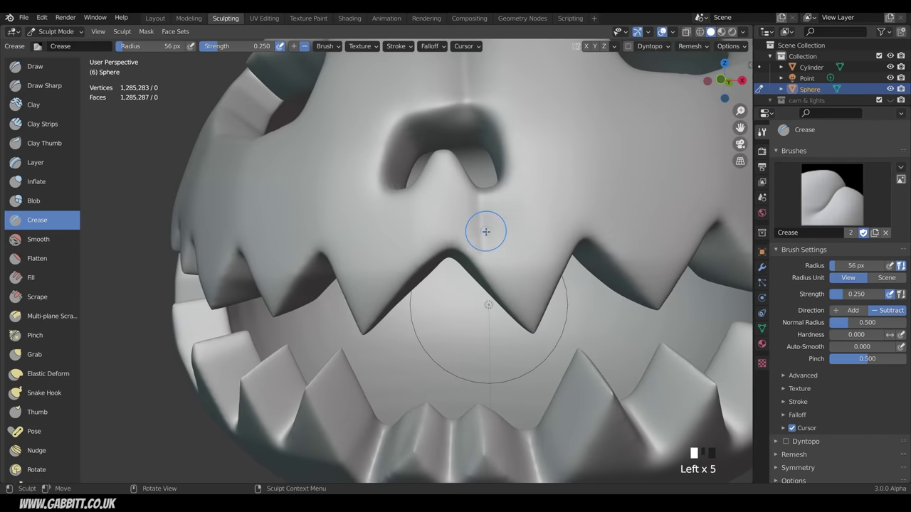
- Undo the last strokes, set the brush radius to 36 px and recarve the crease between the nose and the upper teeth
key(ctrl+z)
key(ctrl+z)
key(ctrl+z)
key(f)
click(480, 220)
drag(481, 249, 482, 187)
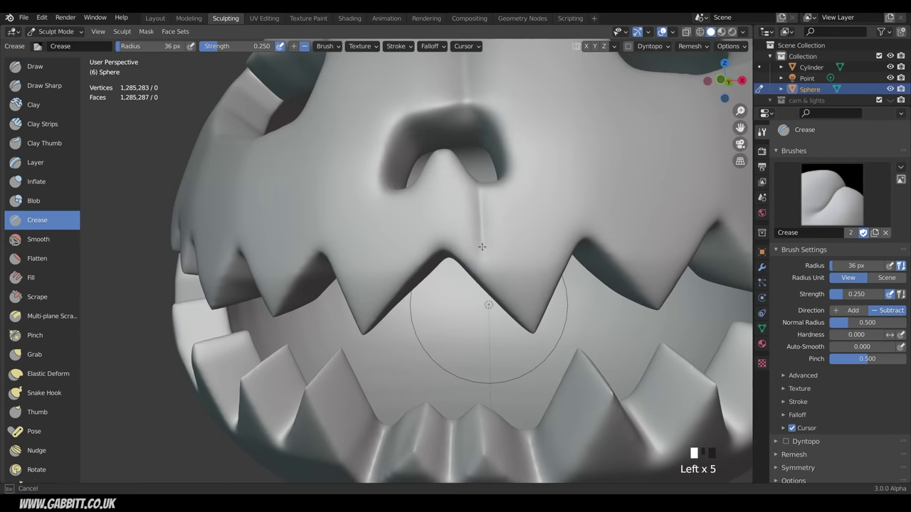
- Set the brush radius to 133 px and sink a broad dent at the centre of the pumpkin's underside
ctrl+middle_drag(526, 188, 491, 246)
middle_drag(455, 250, 451, 259)
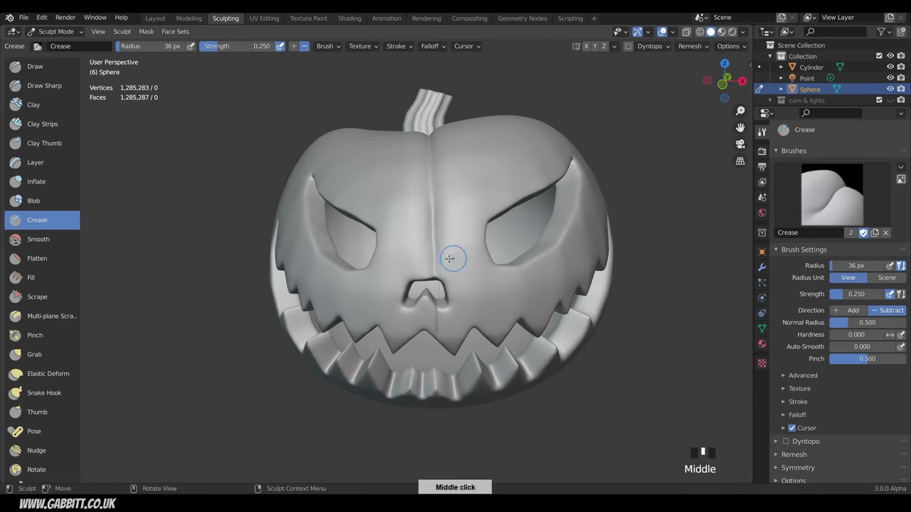
middle_drag(502, 313, 517, 234)
mouse_move(484, 287)
middle_down()
mouse_move(441, 244)
mouse_move(491, 271)
middle_up()
key(f)
drag(452, 312, 448, 311)
drag(449, 288, 447, 312)
drag(450, 203, 446, 307)
drag(421, 322, 450, 309)
drag(472, 320, 453, 309)
- Carve grooves from the underside dent up toward the lower teeth, reducing the brush radius to 69 px
middle_drag(454, 309, 454, 420)
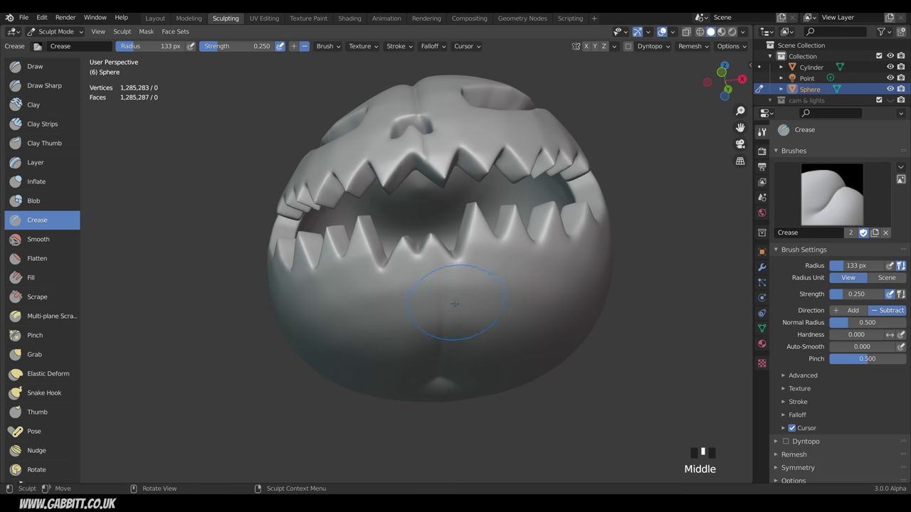
key(f)
click(405, 307)
drag(437, 252, 437, 254)
mouse_move(443, 393)
middle_down()
mouse_move(484, 384)
mouse_move(533, 393)
middle_up()
middle_drag(552, 354, 565, 281)
key(f)
click(472, 321)
drag(429, 166, 429, 160)
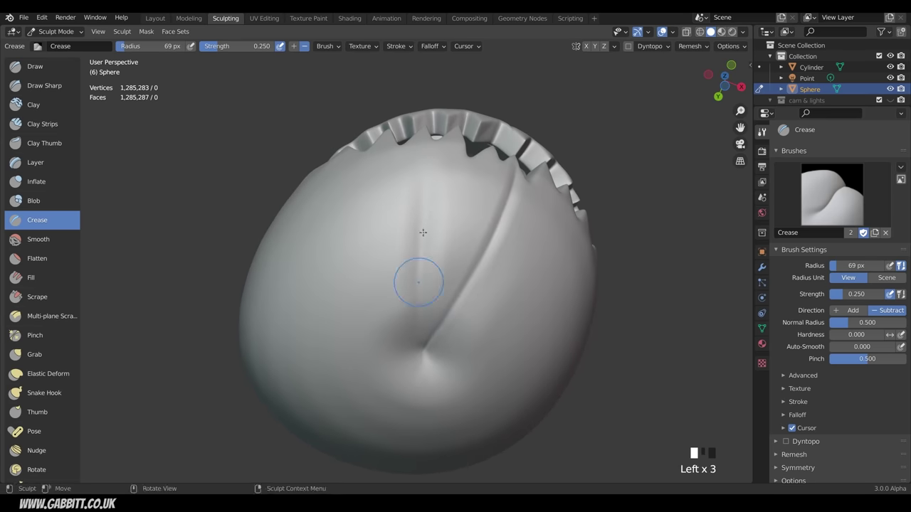
- Try radial grooves outward from the underside dent at strength 0.532, then undo those strokes
mouse_move(422, 232)
middle_down()
mouse_move(435, 236)
mouse_move(429, 249)
middle_up()
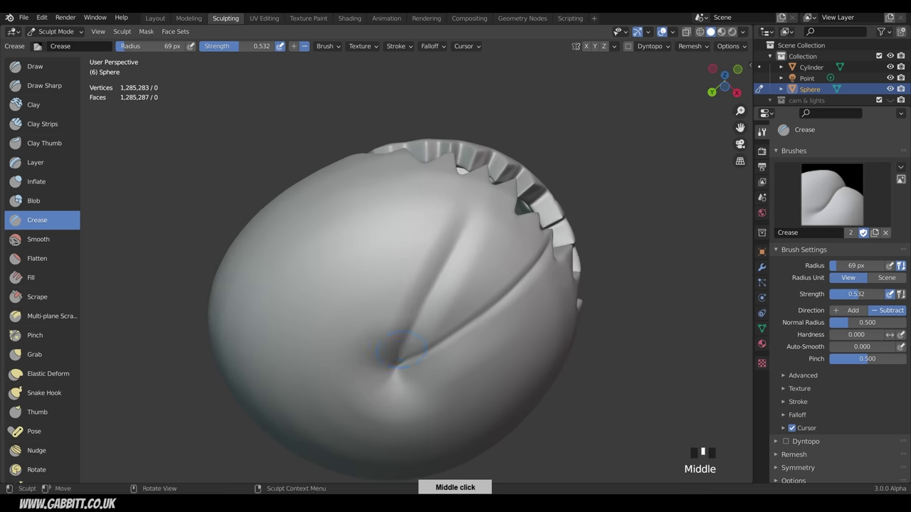
drag(392, 359, 363, 207)
middle_drag(363, 207, 413, 224)
drag(377, 374, 399, 217)
middle_drag(370, 214, 413, 228)
drag(336, 349, 333, 174)
middle_drag(334, 173, 309, 167)
key(ctrl+z)
key(ctrl+z)
key(ctrl+z)
key(ctrl+z)
key(ctrl+z)
- Carve evenly spaced radial grooves from the underside dent outward around the pumpkin at strength 0.327
drag(410, 335, 466, 225)
middle_drag(449, 319, 427, 285)
drag(360, 342, 402, 213)
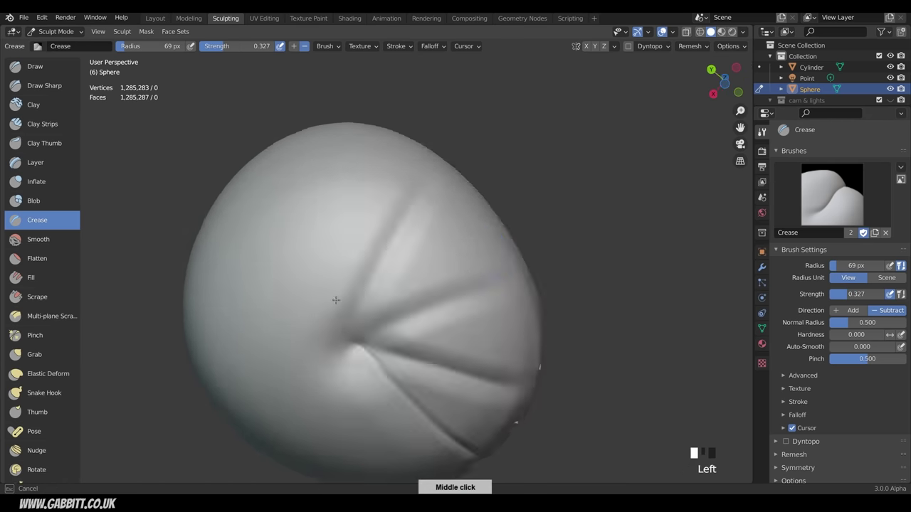
middle_drag(336, 301, 427, 285)
drag(509, 263, 456, 153)
- Set the brush radius to 36 px and sharpen the grooves at the underside, continuing them up the pumpkin's sides
key(f)
click(511, 217)
mouse_move(550, 256)
middle_down()
mouse_move(523, 217)
mouse_move(491, 256)
mouse_move(463, 235)
mouse_move(405, 221)
middle_up()
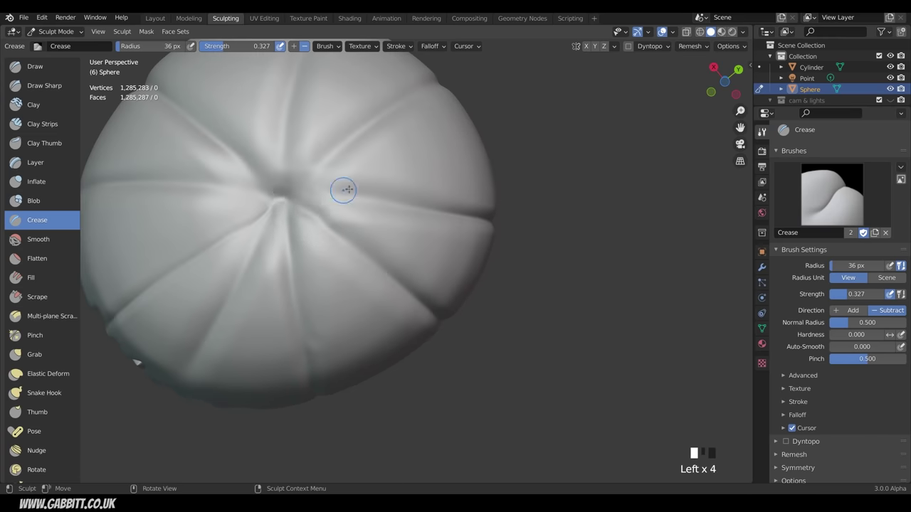
drag(341, 189, 285, 177)
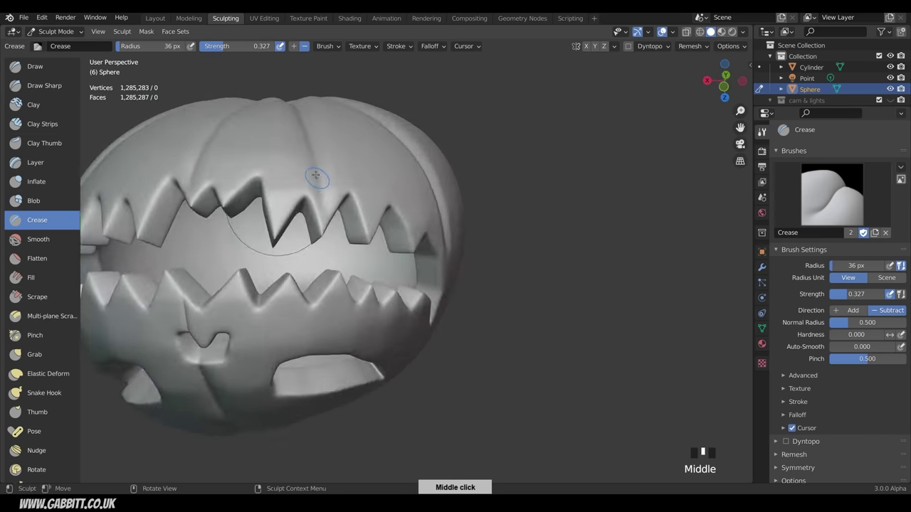
middle_drag(342, 285, 342, 178)
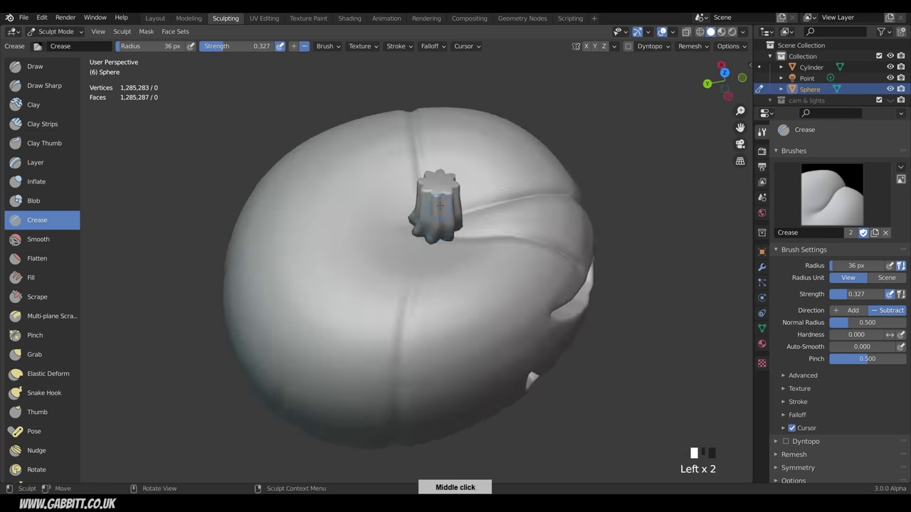
middle_drag(398, 270, 448, 294)
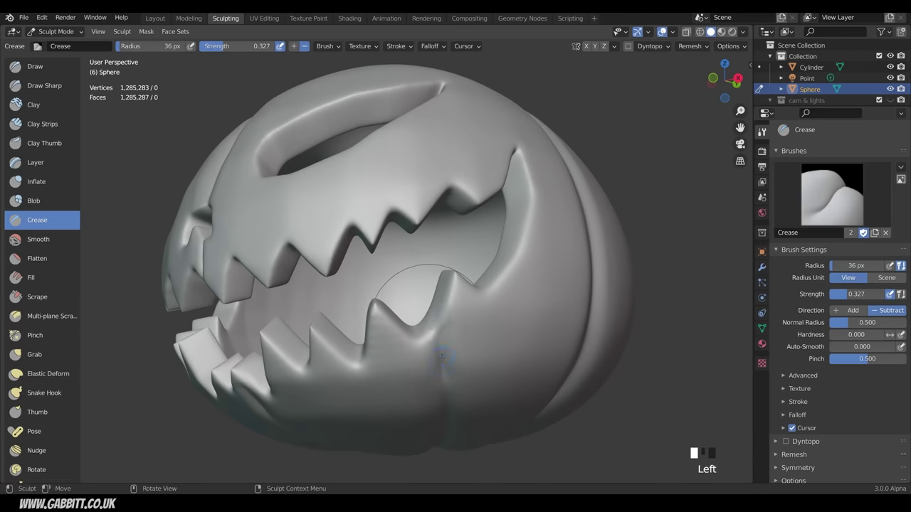
- Carve a groove between the eye's lower edge and the upper teeth, and continue it above the eye to the stem
middle_drag(486, 240, 423, 247)
click(406, 264)
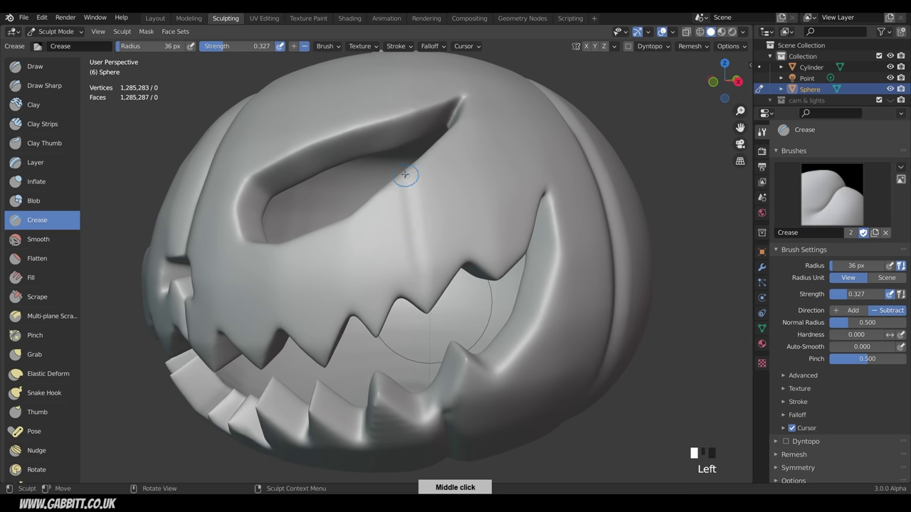
drag(405, 175, 422, 280)
drag(405, 175, 422, 279)
drag(405, 175, 421, 279)
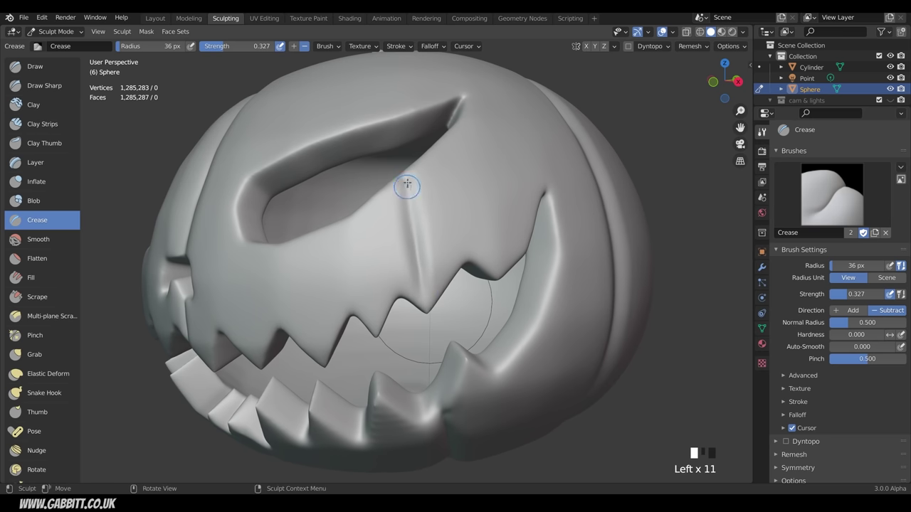
middle_drag(458, 197, 406, 139)
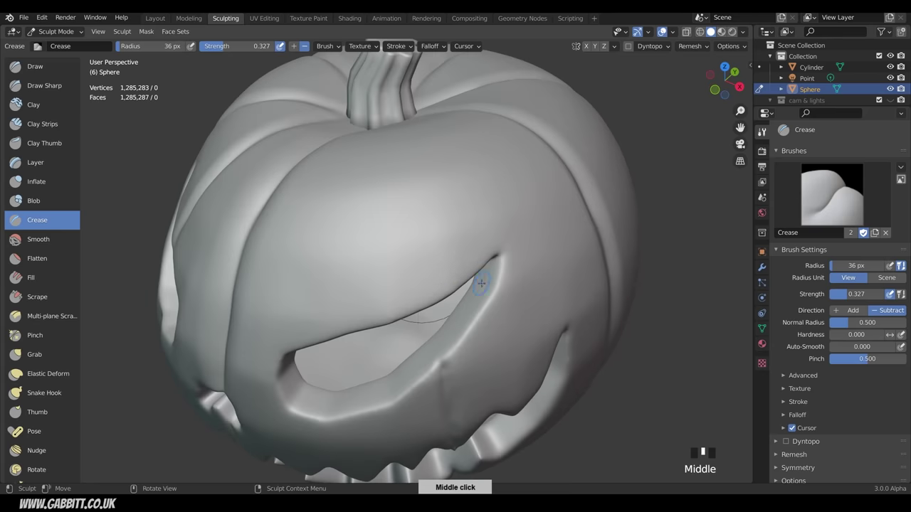
click(406, 139)
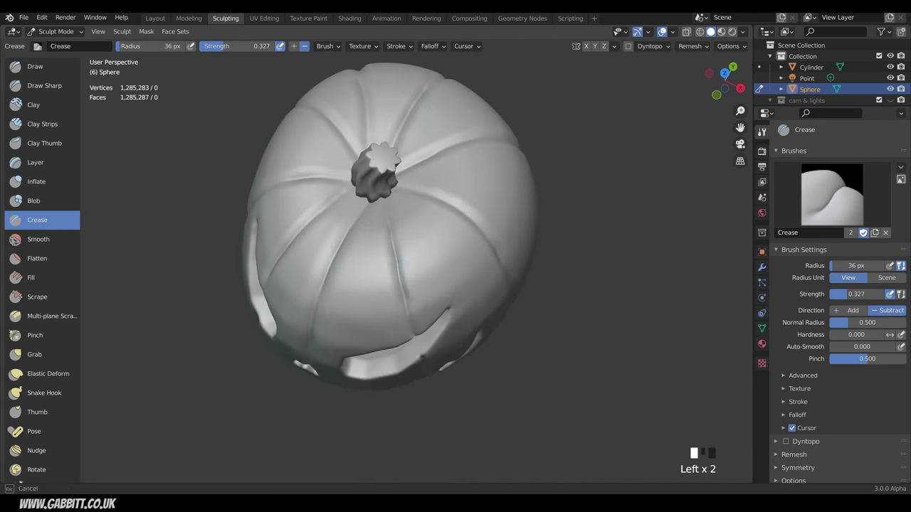
- Widen and deepen the side and back grooves running down from the stem with a 91 px brush radius
middle_drag(403, 280, 433, 254)
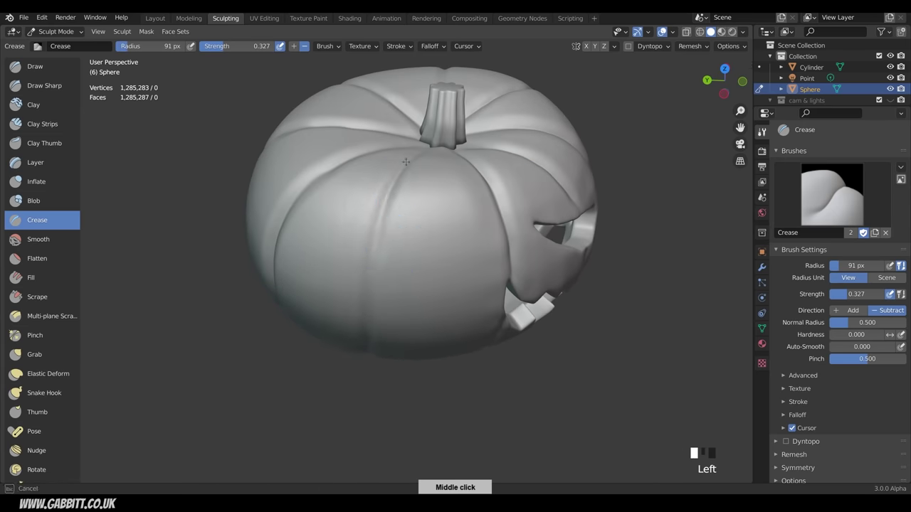
drag(406, 162, 375, 245)
mouse_move(398, 235)
middle_down()
mouse_move(492, 232)
mouse_move(484, 199)
middle_up()
drag(417, 135, 412, 242)
drag(414, 213, 407, 327)
mouse_move(460, 270)
middle_down()
mouse_move(413, 252)
mouse_move(373, 198)
mouse_move(377, 135)
middle_up()
drag(366, 285, 401, 248)
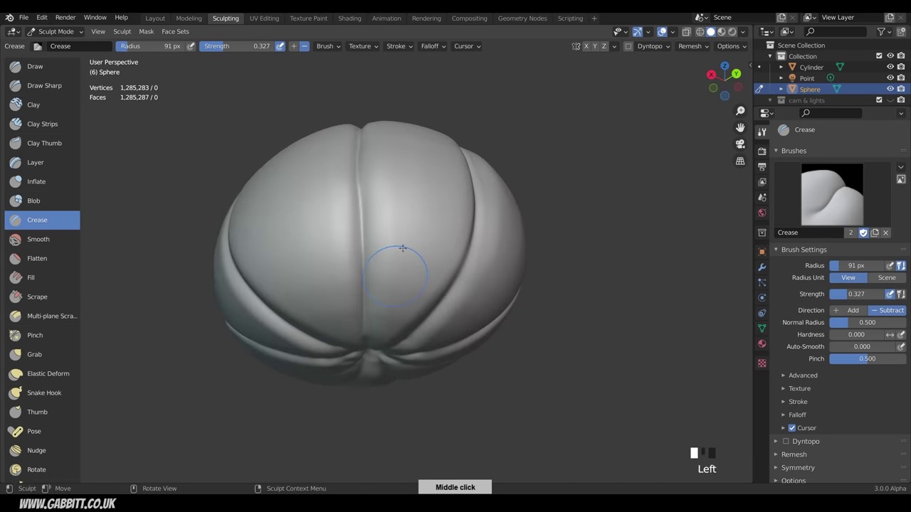
- Try deepening the grooves toward the underside centre with the 91 px brush, then undo those strokes
mouse_move(401, 248)
middle_down()
mouse_move(383, 155)
mouse_move(399, 114)
middle_up()
drag(413, 135, 417, 349)
mouse_move(417, 348)
middle_down()
mouse_move(481, 305)
mouse_move(477, 282)
middle_up()
drag(470, 214, 427, 317)
drag(306, 256, 420, 318)
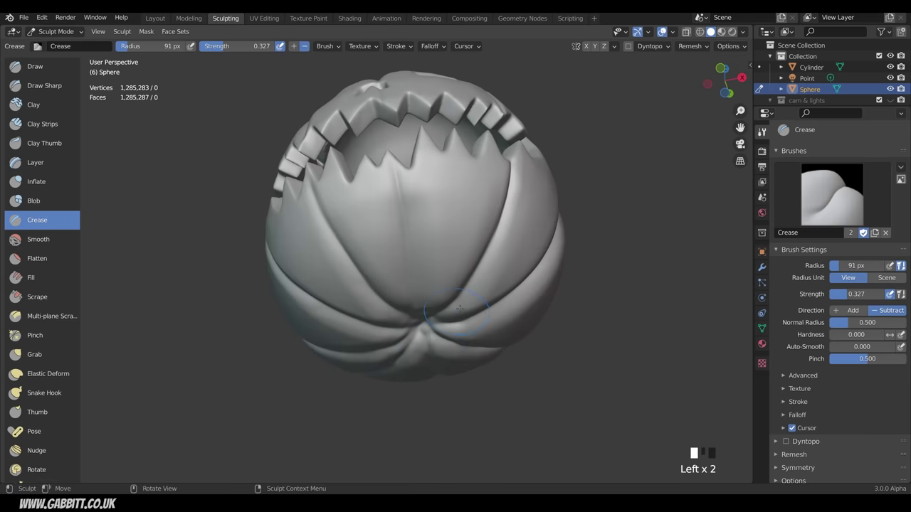
key(ctrl+z)
key(ctrl+z)
key(ctrl+z)
- Set the brush radius to 59 px and retrace the grooves from the underside around the pumpkin's sides and back
mouse_move(456, 206)
middle_down()
mouse_move(498, 351)
mouse_move(452, 238)
middle_up()
key(f)
click(429, 240)
drag(447, 287, 421, 320)
middle_drag(342, 235, 409, 257)
drag(369, 153, 368, 331)
middle_drag(367, 331, 406, 349)
shift+middle_drag(377, 257, 409, 257)
drag(372, 139, 378, 284)
mouse_move(384, 321)
middle_down()
mouse_move(420, 249)
mouse_move(441, 321)
middle_up()
drag(340, 135, 338, 163)
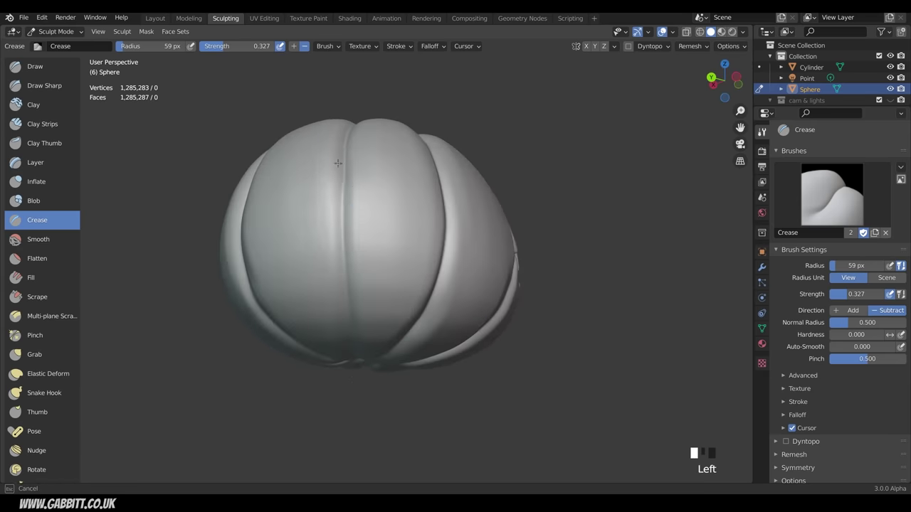
- Set the brush radius to 31 px and carve thin secondary grooves from the stem area down above both eyes
mouse_move(406, 327)
middle_down()
mouse_move(452, 417)
mouse_move(463, 356)
middle_up()
middle_drag(462, 356, 605, 313)
ctrl+middle_drag(569, 299, 541, 306)
key(f)
click(517, 323)
middle_drag(385, 295, 458, 249)
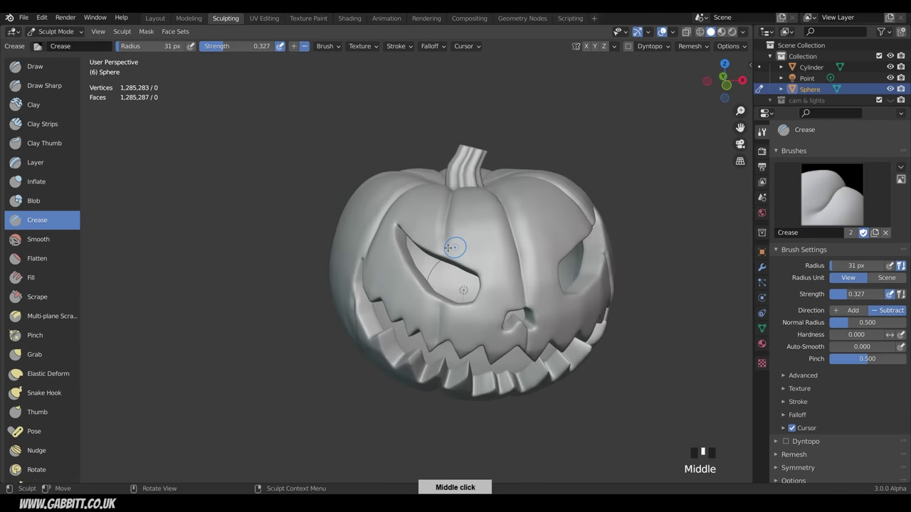
drag(453, 214, 447, 241)
drag(453, 214, 447, 242)
middle_drag(528, 179, 450, 227)
drag(449, 232, 443, 350)
drag(448, 233, 451, 388)
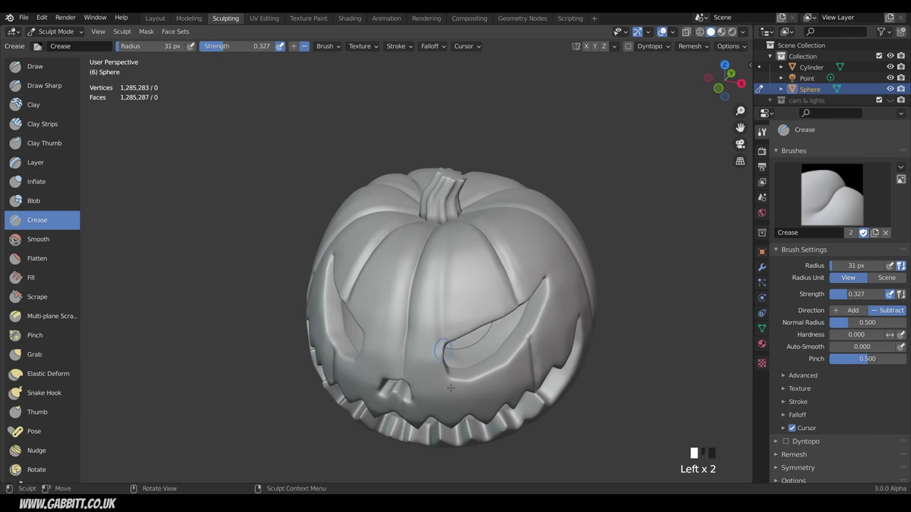
- Carve a thin groove on the face between the eye's lower edge and the upper teeth
middle_drag(489, 374, 427, 142)
drag(463, 136, 468, 162)
drag(464, 136, 467, 161)
drag(465, 154, 463, 139)
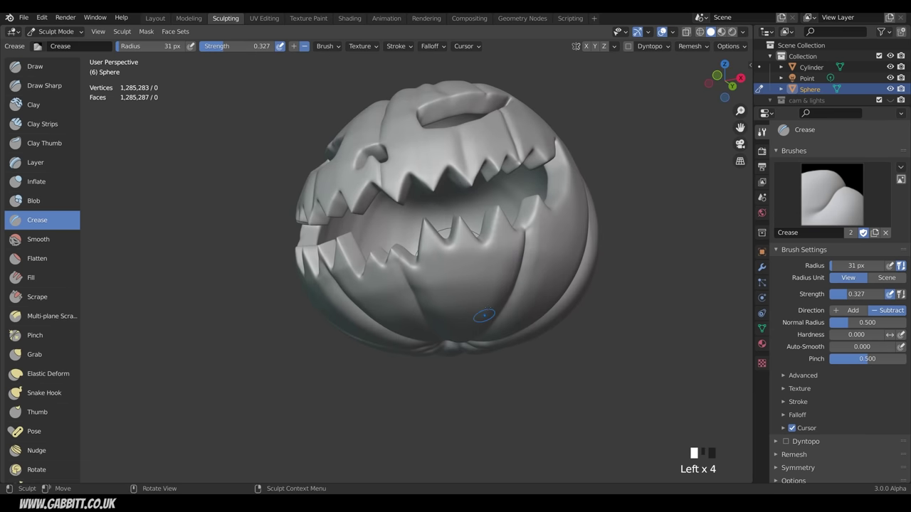
- Carve thin secondary grooves between the main ribs on the lower shell, plus one on the upper shell
middle_drag(484, 315, 442, 281)
drag(448, 313, 484, 231)
drag(454, 309, 478, 239)
middle_drag(477, 239, 513, 255)
drag(470, 325, 491, 235)
middle_drag(491, 235, 562, 240)
drag(470, 345, 456, 260)
drag(469, 340, 471, 263)
middle_drag(471, 242, 466, 388)
drag(456, 215, 491, 242)
middle_drag(480, 214, 469, 254)
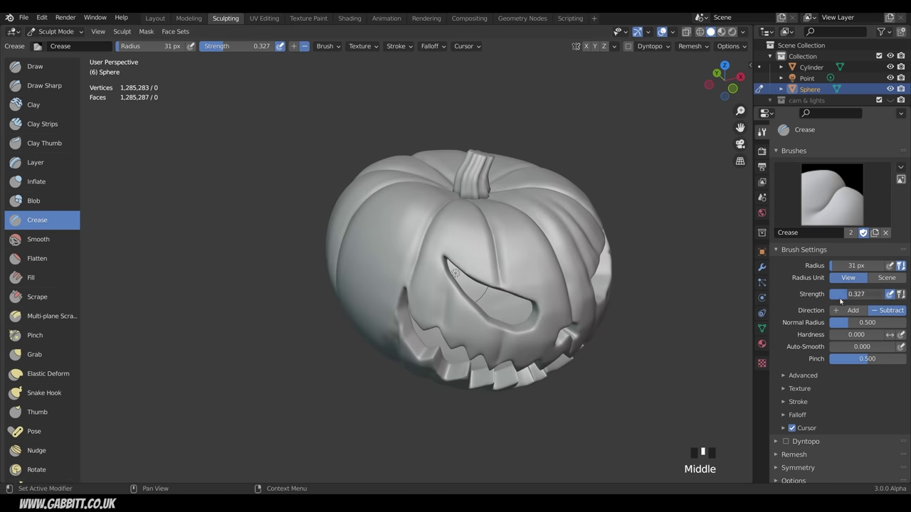
- Set the brush strength to 0.263 and add shallow creases between the ribs on the pumpkin's side
drag(847, 295, 843, 294)
click(901, 265)
middle_drag(463, 207, 530, 178)
drag(442, 175, 439, 153)
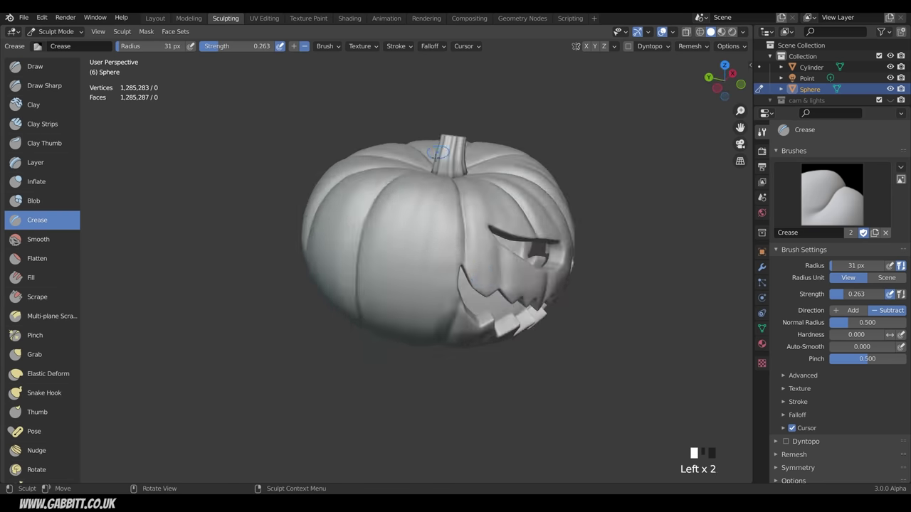
middle_drag(440, 152, 477, 153)
drag(399, 178, 388, 235)
middle_drag(398, 214, 442, 213)
drag(420, 249, 422, 194)
- Continue the shallow creases between the ribs around the rest of the shell, lightly smoothing one area
middle_drag(422, 193, 470, 214)
shift+middle_drag(534, 278, 508, 275)
scroll(491, 285, up, 2)
mouse_move(455, 257)
middle_down()
mouse_move(484, 330)
mouse_move(442, 249)
middle_up()
drag(399, 235, 403, 294)
mouse_move(403, 295)
middle_down()
mouse_move(446, 241)
mouse_move(530, 214)
middle_up()
shift+middle_drag(530, 213, 572, 259)
middle_drag(427, 249, 491, 220)
drag(302, 146, 263, 228)
middle_drag(356, 242, 313, 260)
middle_drag(384, 314, 363, 220)
shift+drag(366, 285, 363, 300)
middle_drag(363, 300, 299, 349)
- Add shallow creases to the front of the face between the eyes and around the nose
middle_drag(399, 234, 463, 285)
ctrl+middle_drag(463, 285, 474, 244)
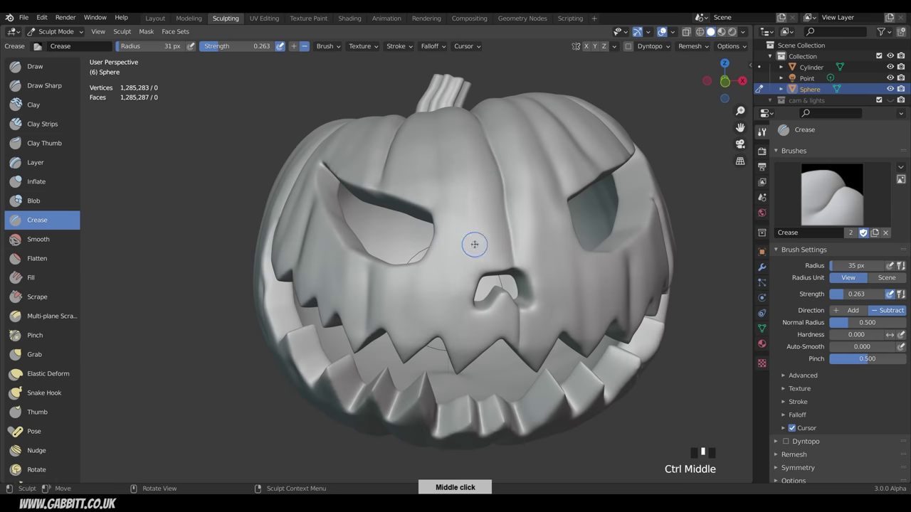
drag(474, 244, 491, 278)
middle_drag(491, 278, 463, 270)
drag(491, 290, 502, 276)
ctrl+middle_drag(530, 385, 562, 309)
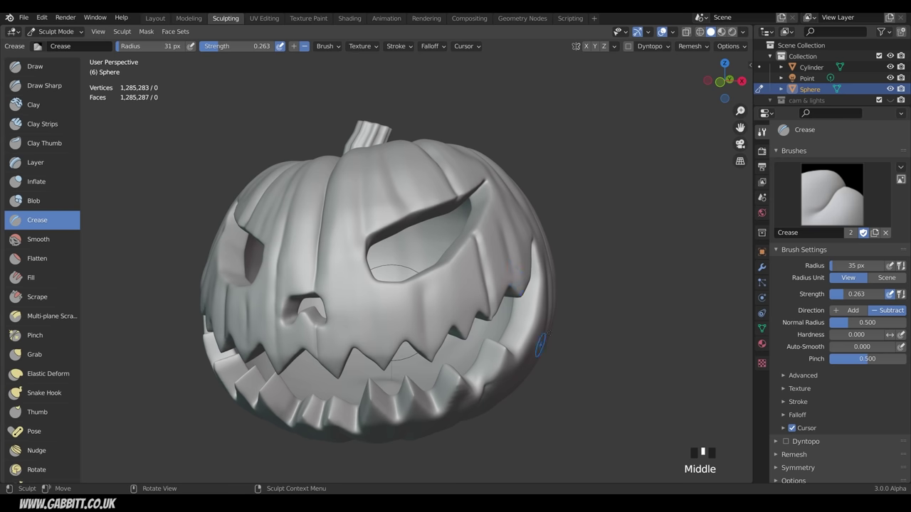
- Raise a crisp ridge along the eye's lower rim and inner corner with inverted Crease strokes
mouse_move(475, 236)
ctrl+mouse_down()
mouse_move(481, 253)
mouse_move(468, 232)
ctrl+mouse_up()
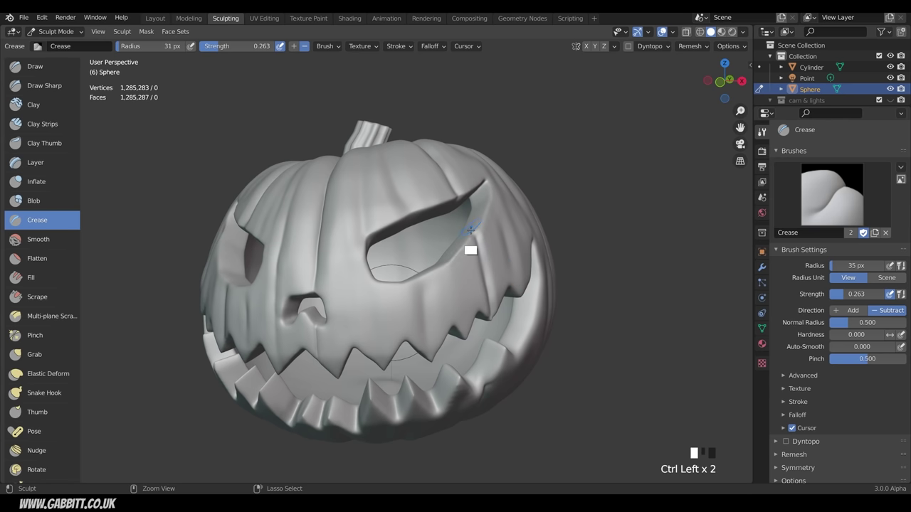
middle_drag(469, 232, 450, 282)
ctrl+drag(367, 328, 413, 317)
ctrl+drag(406, 320, 433, 295)
middle_drag(398, 299, 420, 293)
mouse_move(378, 304)
ctrl+mouse_down()
mouse_move(357, 291)
mouse_move(362, 267)
ctrl+mouse_up()
ctrl+drag(361, 274, 371, 252)
ctrl+drag(364, 260, 378, 242)
- Raise a matching ridge along the eye's upper rim with inverted Crease strokes
middle_drag(377, 238, 410, 276)
ctrl+drag(410, 276, 450, 249)
middle_drag(470, 242, 431, 248)
ctrl+drag(411, 250, 456, 225)
- Smooth the surface along the eye's lower rim and around its inner corner
middle_drag(499, 261, 480, 269)
shift+drag(384, 350, 417, 345)
shift+drag(410, 347, 427, 331)
shift+drag(420, 336, 430, 325)
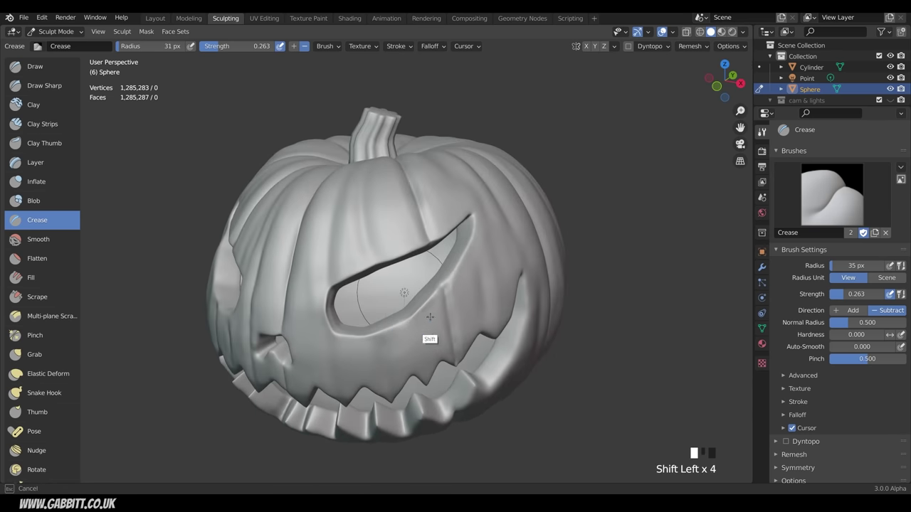
mouse_move(356, 320)
middle_down()
mouse_move(345, 268)
mouse_move(355, 262)
middle_up()
shift+drag(334, 265, 343, 249)
shift+drag(343, 249, 353, 285)
- Sharpen the mouth corner's outer rim and the nearest lower teeth with inverted Crease strokes
middle_drag(523, 338, 544, 281)
mouse_move(542, 249)
ctrl+mouse_down()
mouse_move(547, 272)
mouse_move(535, 306)
ctrl+mouse_up()
ctrl+drag(490, 296, 484, 320)
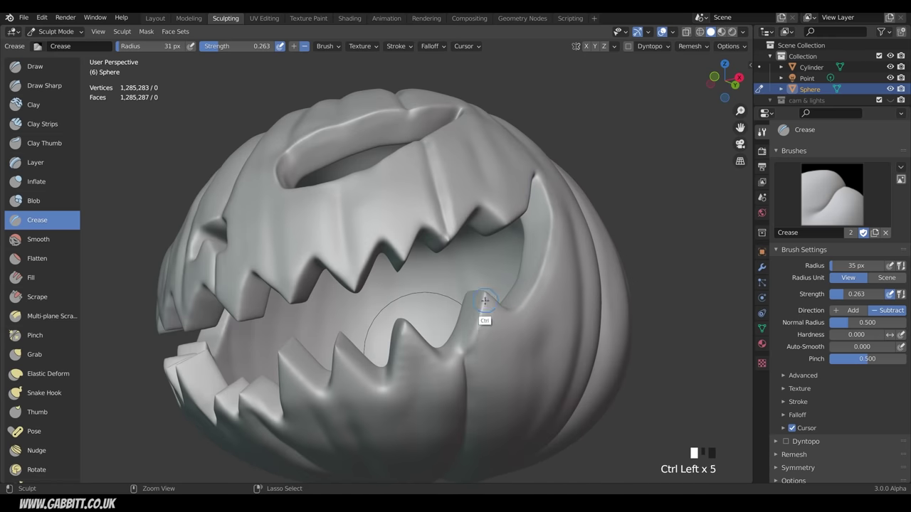
middle_drag(413, 349, 456, 341)
shift+middle_drag(484, 323, 513, 305)
ctrl+drag(409, 306, 406, 334)
- Sharpen the remaining lower teeth towards the front with inverted Crease strokes and smooth the mouth corner's outer rim
middle_drag(375, 283, 455, 306)
ctrl+drag(466, 334, 475, 359)
middle_drag(427, 327, 469, 352)
ctrl+drag(428, 348, 436, 368)
ctrl+drag(391, 302, 381, 319)
middle_drag(367, 288, 431, 283)
ctrl+drag(388, 291, 380, 310)
shift+drag(345, 242, 350, 285)
shift+drag(340, 213, 358, 330)
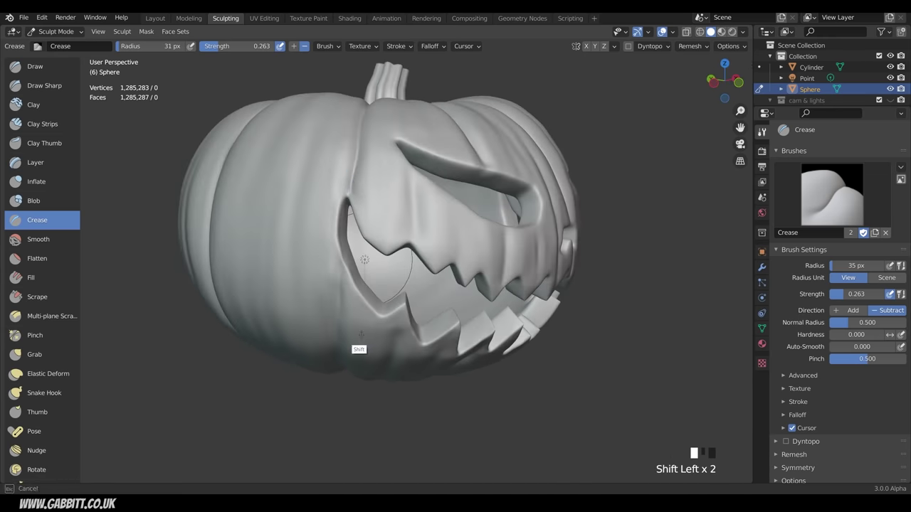
- Raise crisp edges on the teeth along the opposite side of the mouth with inverted Crease strokes
mouse_move(363, 320)
middle_down()
mouse_move(455, 278)
mouse_move(431, 260)
middle_up()
ctrl+drag(452, 250, 462, 266)
ctrl+click(462, 286)
ctrl+click(462, 286)
ctrl+click(504, 256)
middle_drag(462, 286, 537, 226)
ctrl+click(537, 227)
mouse_move(608, 203)
middle_down()
mouse_move(594, 187)
mouse_move(578, 213)
mouse_move(585, 178)
middle_up()
ctrl+click(577, 220)
mouse_move(585, 170)
ctrl+mouse_down()
mouse_move(591, 147)
mouse_move(601, 171)
ctrl+mouse_up()
- Touch up the teeth edges near the front of the mouth with inverted Crease dabs and smooth a lower tooth's tip
mouse_move(694, 167)
middle_down()
mouse_move(437, 228)
mouse_move(480, 349)
mouse_move(519, 325)
middle_up()
ctrl+click(437, 228)
ctrl+click(437, 227)
ctrl+click(480, 350)
shift+click(474, 360)
shift+click(474, 360)
shift+click(474, 360)
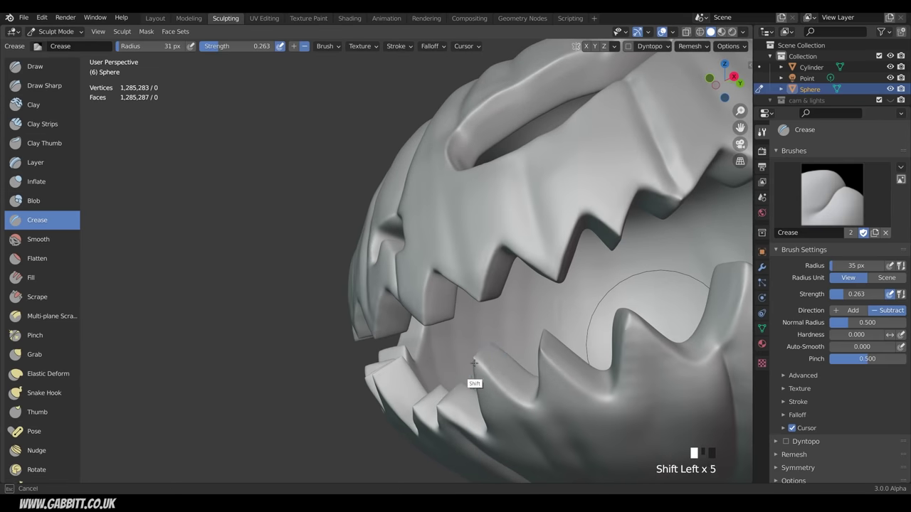
- Sharpen the rim of the eye on the opposite side of the face with Crease strokes, mainly along its lower edge
middle_drag(474, 360, 549, 312)
scroll(549, 311, up, 1)
ctrl+drag(549, 311, 556, 318)
middle_drag(547, 267, 636, 266)
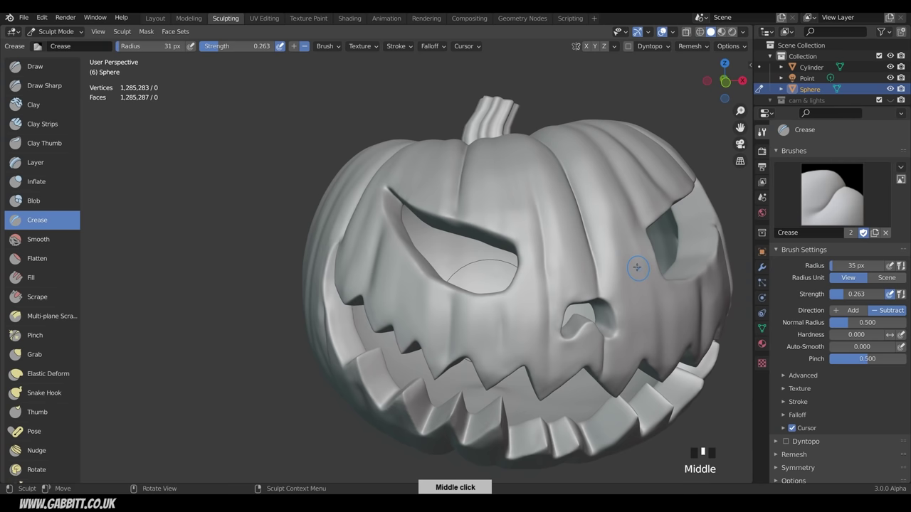
mouse_move(434, 206)
ctrl+mouse_down()
mouse_move(407, 174)
mouse_move(416, 252)
ctrl+mouse_up()
mouse_move(416, 253)
ctrl+mouse_down()
mouse_move(446, 286)
mouse_move(476, 294)
ctrl+mouse_up()
ctrl+drag(475, 294, 510, 281)
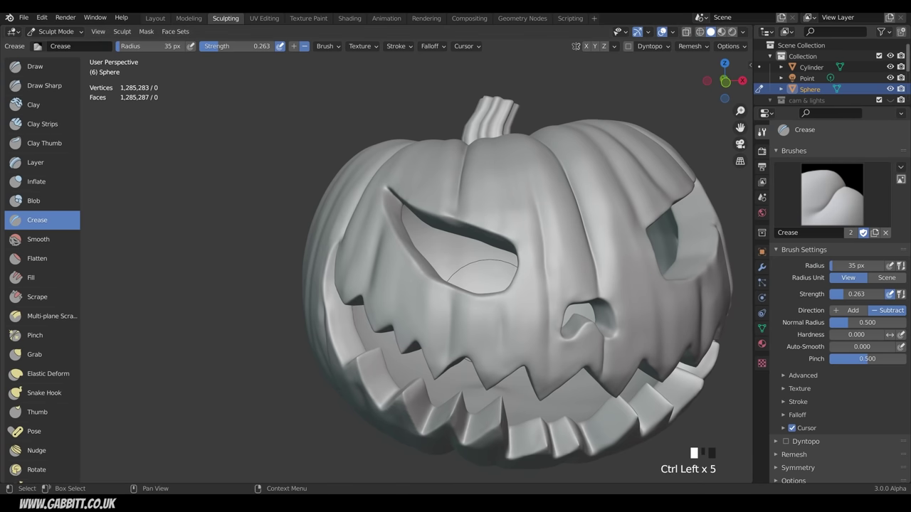
drag(407, 201, 441, 215)
- Raise a crisp ridge around the other eye's lower rim, inner corner and upper rim with inverted Crease strokes
middle_drag(652, 270, 594, 274)
mouse_move(705, 217)
ctrl+mouse_down()
mouse_move(695, 249)
mouse_move(659, 292)
ctrl+mouse_up()
mouse_move(658, 292)
ctrl+mouse_down()
mouse_move(601, 325)
mouse_move(530, 320)
ctrl+mouse_up()
ctrl+drag(518, 306, 519, 259)
ctrl+drag(525, 252, 603, 208)
- Smooth the surface beneath the small middle teeth of the lower jaw
ctrl+middle_drag(612, 213, 615, 331)
middle_drag(605, 334, 646, 266)
ctrl+middle_drag(523, 366, 563, 311)
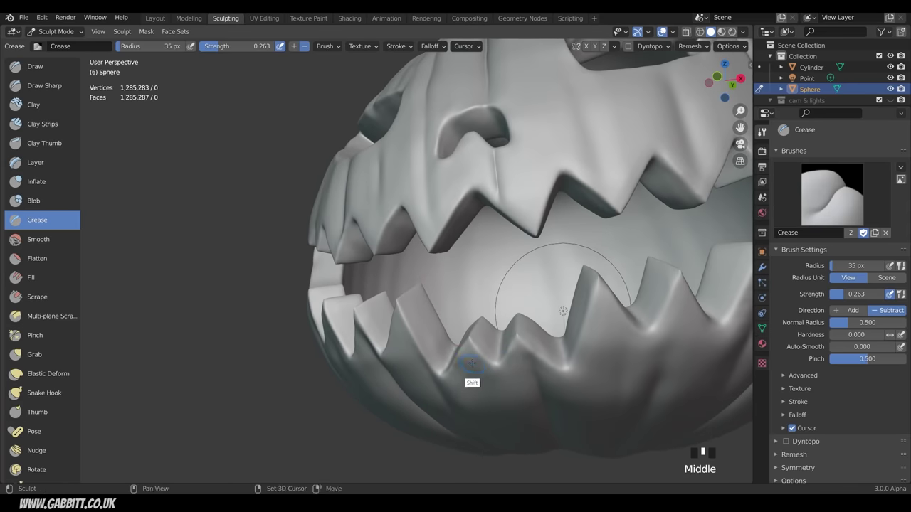
mouse_move(473, 367)
shift+mouse_down()
mouse_move(462, 381)
mouse_move(492, 387)
mouse_move(526, 372)
shift+mouse_up()
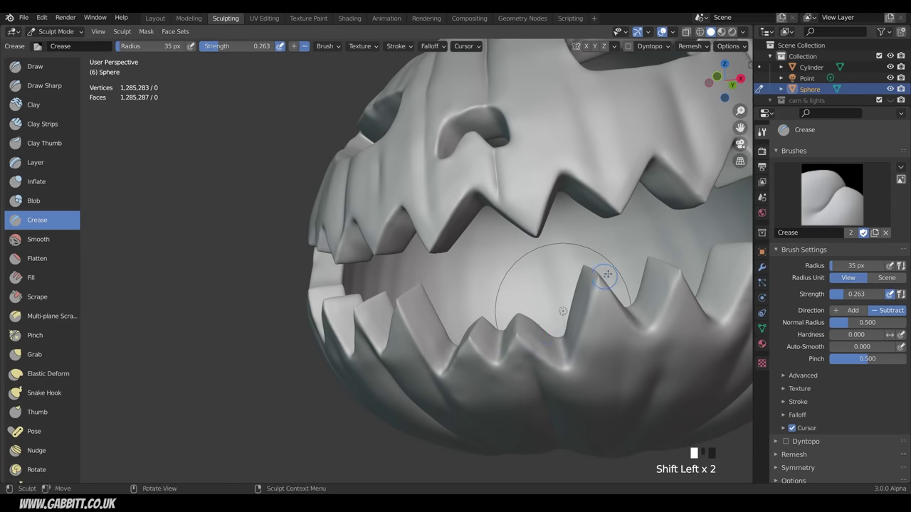
- Smooth the lower side teeth and the pumpkin surface just beneath them
mouse_move(606, 275)
middle_down()
mouse_move(638, 306)
mouse_move(655, 308)
mouse_move(570, 299)
mouse_move(513, 262)
mouse_move(399, 331)
middle_up()
shift+click(390, 334)
shift+click(366, 380)
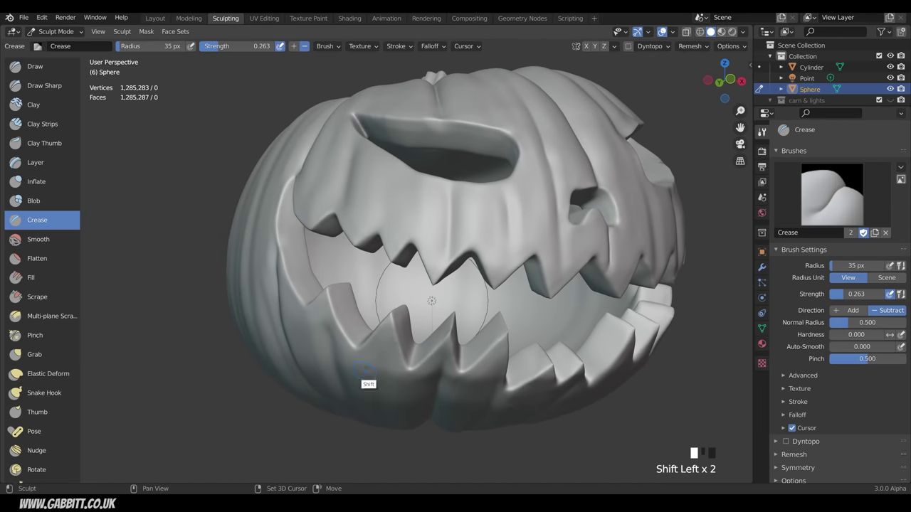
shift+click(367, 383)
middle_drag(367, 383, 431, 342)
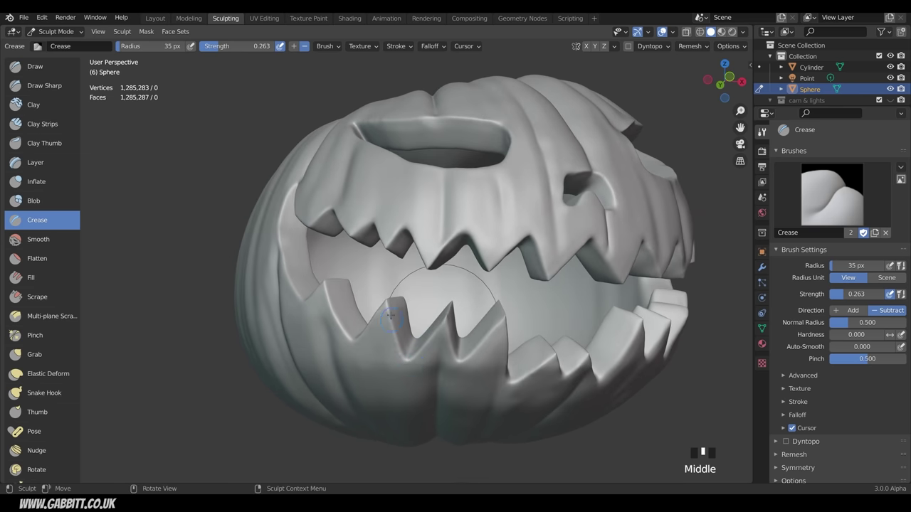
shift+click(408, 359)
shift+click(388, 306)
shift+click(398, 329)
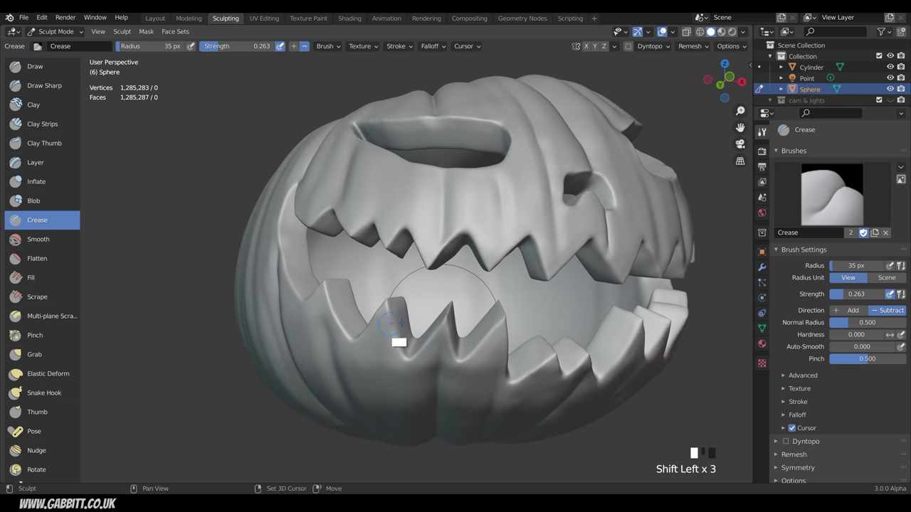
- Sharpen the notch between two lower side teeth with inverted Crease dabs and smooth the surface around it
ctrl+click(405, 360)
ctrl+click(406, 362)
ctrl+click(410, 378)
middle_drag(410, 378, 430, 380)
shift+click(419, 383)
shift+click(403, 333)
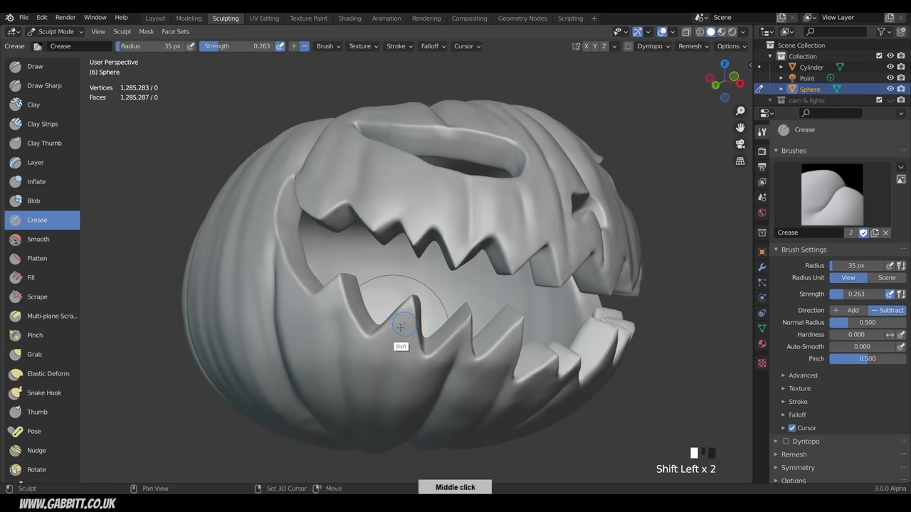
middle_drag(379, 369, 412, 359)
ctrl+click(411, 358)
shift+click(420, 353)
- Smooth the surface beneath the lower teeth on the other side of the mouth
middle_drag(557, 334, 515, 328)
middle_drag(694, 334, 567, 338)
shift+click(555, 342)
shift+click(568, 338)
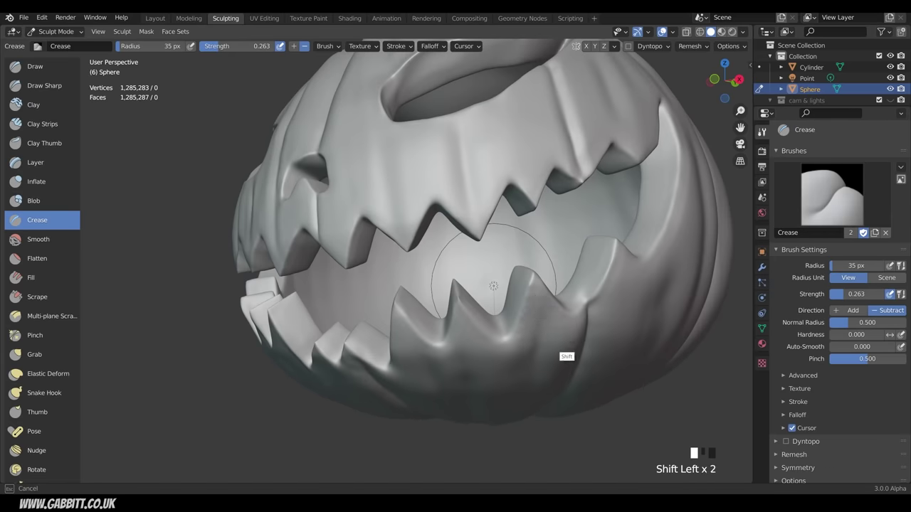
shift+click(503, 373)
shift+click(553, 347)
- Raise the surface below the lower teeth near the mouth corner with inverted Crease dabs, and smooth it
ctrl+click(540, 346)
ctrl+click(528, 345)
ctrl+click(531, 341)
shift+click(528, 350)
shift+click(525, 357)
shift+click(523, 363)
shift+click(521, 367)
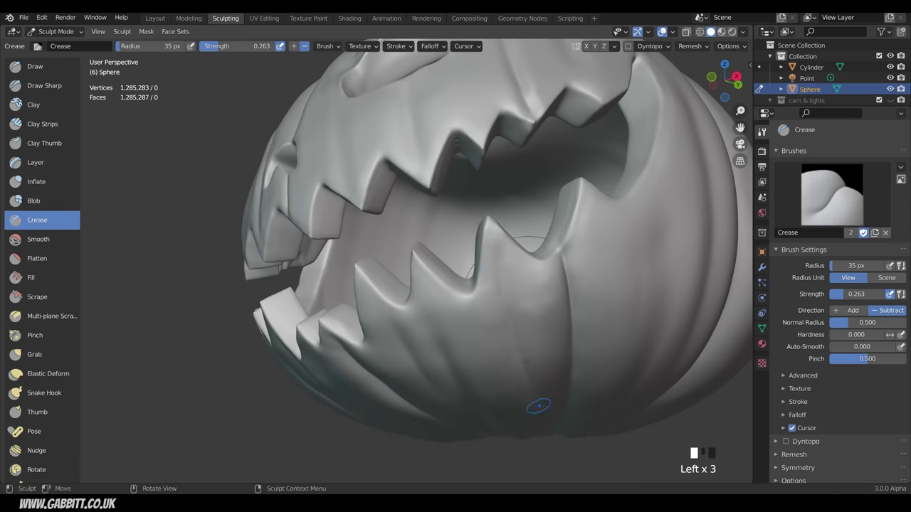
- Add short Crease dabs on the lower jaw around the tooth near the mouth corner
ctrl+middle_drag(524, 393, 542, 427)
middle_drag(545, 331, 644, 356)
click(478, 309)
click(476, 309)
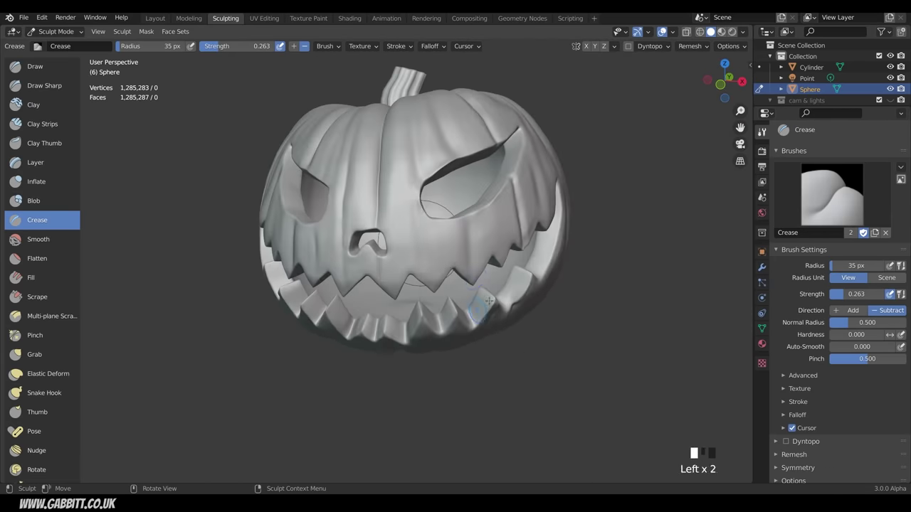
- Deepen the rib groove at the base of the lower tooth nearest the mouth corner with repeated Crease dabs
middle_drag(498, 320, 441, 317)
ctrl+middle_drag(441, 318, 442, 355)
mouse_move(416, 226)
middle_down()
mouse_move(569, 375)
mouse_move(590, 289)
mouse_move(520, 325)
mouse_move(506, 297)
mouse_move(500, 345)
middle_up()
click(509, 350)
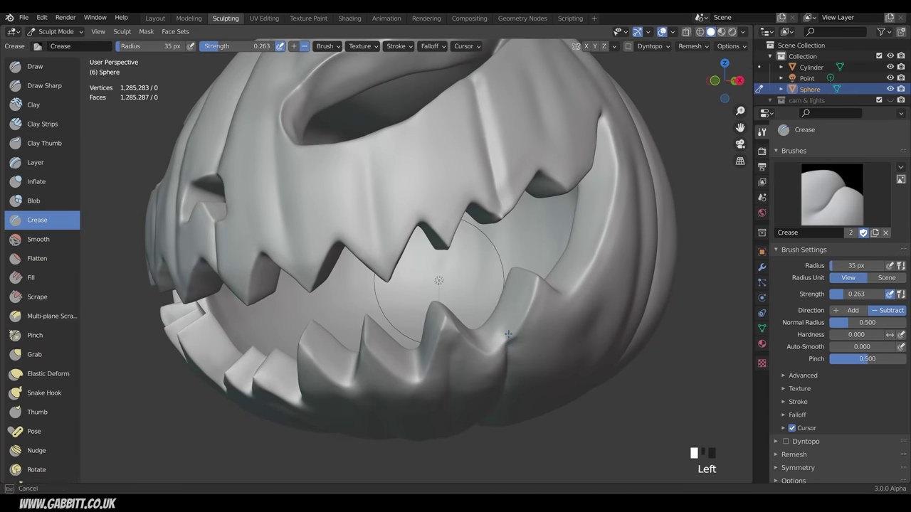
click(509, 350)
click(509, 350)
click(508, 351)
click(509, 350)
click(509, 350)
click(508, 350)
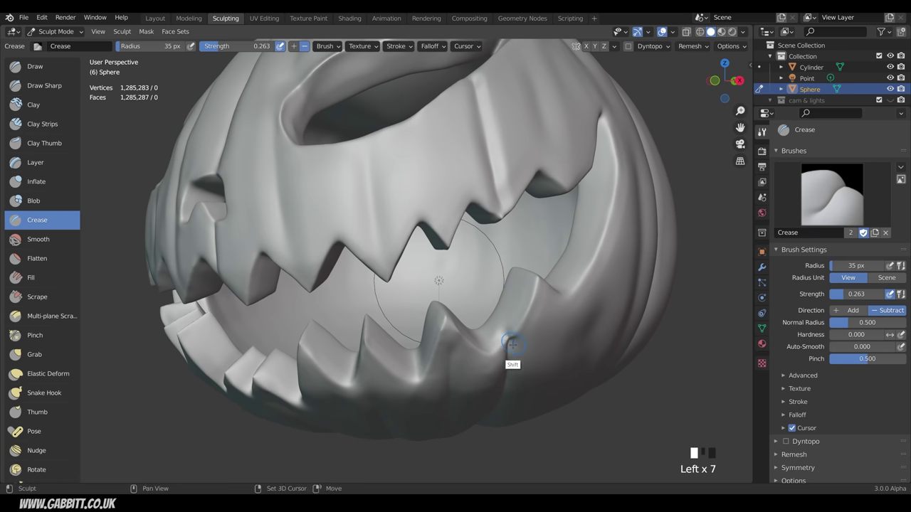
shift+drag(509, 351, 509, 348)
click(510, 349)
click(511, 332)
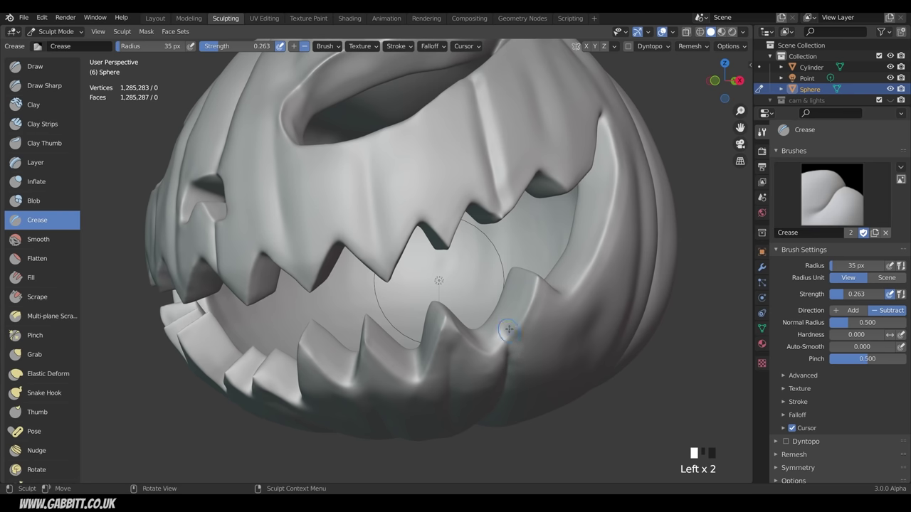
click(510, 328)
click(511, 328)
click(510, 326)
click(510, 326)
- Raise the edge of that lower tooth beside the groove with inverted Crease strokes and smooth the surface around it
ctrl+drag(514, 340, 531, 312)
mouse_move(518, 337)
ctrl+mouse_down()
mouse_move(526, 326)
mouse_move(524, 344)
ctrl+mouse_up()
shift+drag(525, 341, 527, 346)
mouse_move(527, 345)
shift+mouse_down()
mouse_move(537, 316)
mouse_move(528, 369)
shift+mouse_up()
mouse_move(526, 368)
middle_down()
mouse_move(498, 300)
mouse_move(491, 320)
mouse_move(523, 313)
mouse_move(484, 372)
middle_up()
shift+click(484, 332)
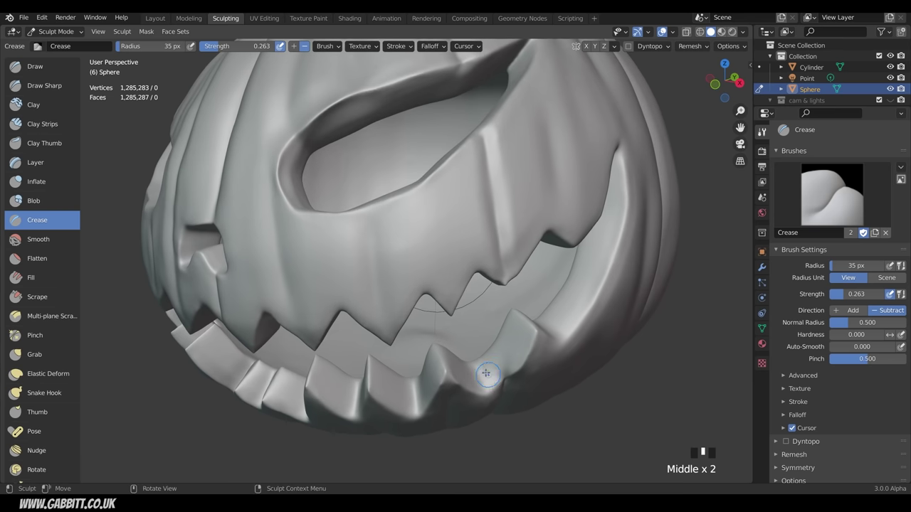
- Carve short creases down from the notches between the lower teeth and around the tooth nearest the mouth corner
click(480, 380)
drag(482, 377, 487, 403)
drag(420, 388, 425, 417)
middle_drag(572, 327, 532, 355)
mouse_move(530, 358)
mouse_down()
mouse_move(533, 376)
mouse_move(548, 368)
mouse_move(501, 350)
mouse_up()
click(564, 355)
- Smooth the outer rim of the mouth from the lowest side notch up to the corner
shift+drag(535, 399, 605, 320)
shift+drag(605, 320, 628, 238)
shift+click(625, 274)
shift+click(617, 311)
shift+click(574, 373)
- Add short Crease strokes beside the mouth corner's outer rim
middle_drag(574, 373, 597, 304)
click(609, 271)
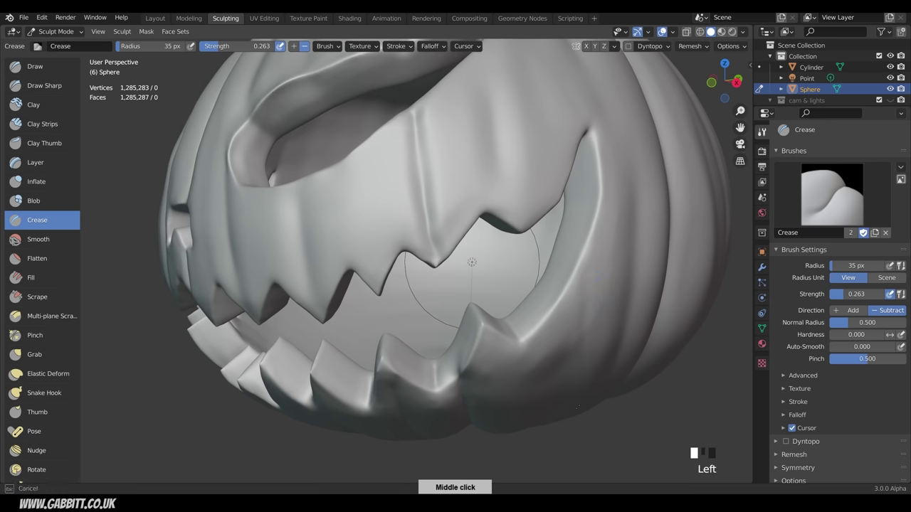
click(596, 268)
ctrl+middle_drag(598, 269, 588, 353)
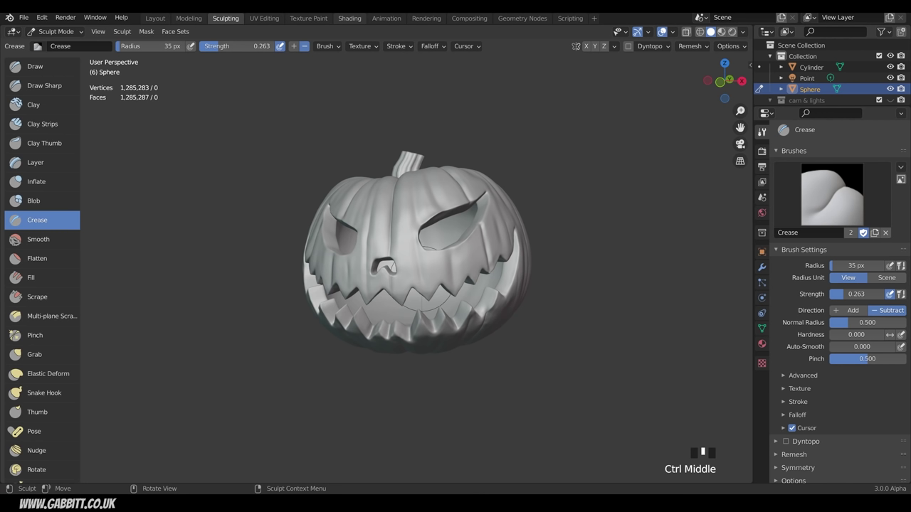
- Examine the skin texture and surface bumps of the real pumpkins in the reference image board
right_drag(337, 0, 430, 211)
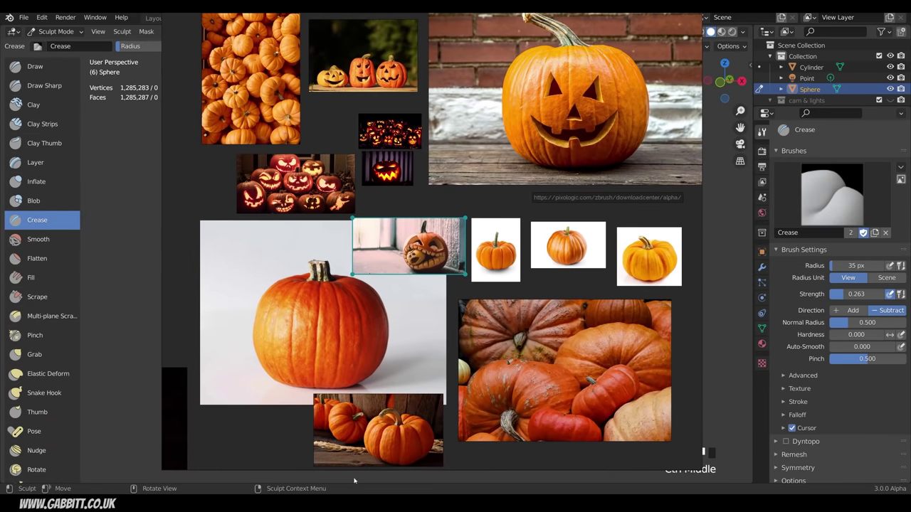
scroll(322, 390, up, 3)
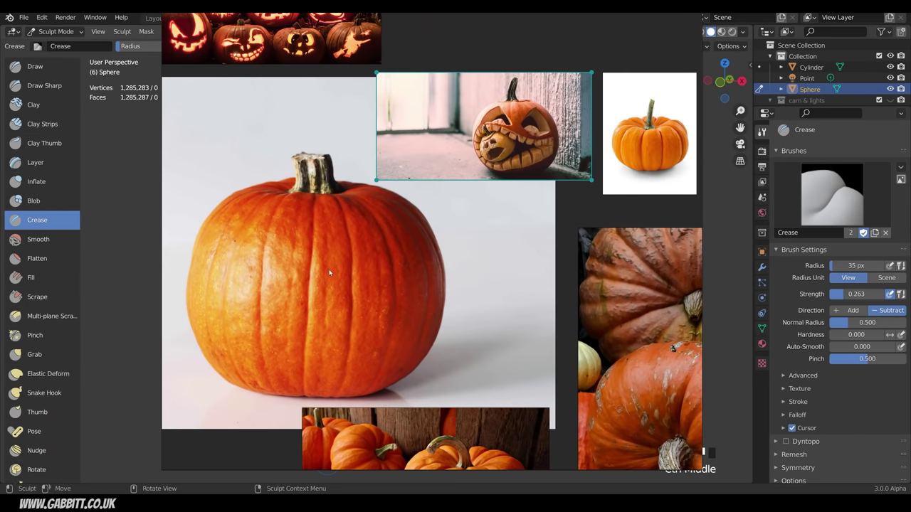
right_drag(330, 272, 337, 298)
middle_drag(635, 368, 370, 294)
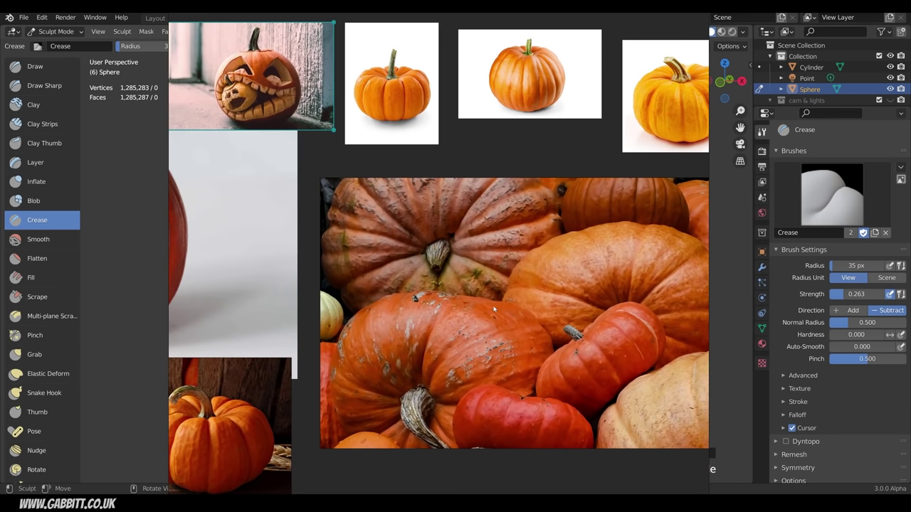
mouse_move(490, 307)
right_down()
mouse_move(455, 44)
mouse_move(435, 1)
right_up()
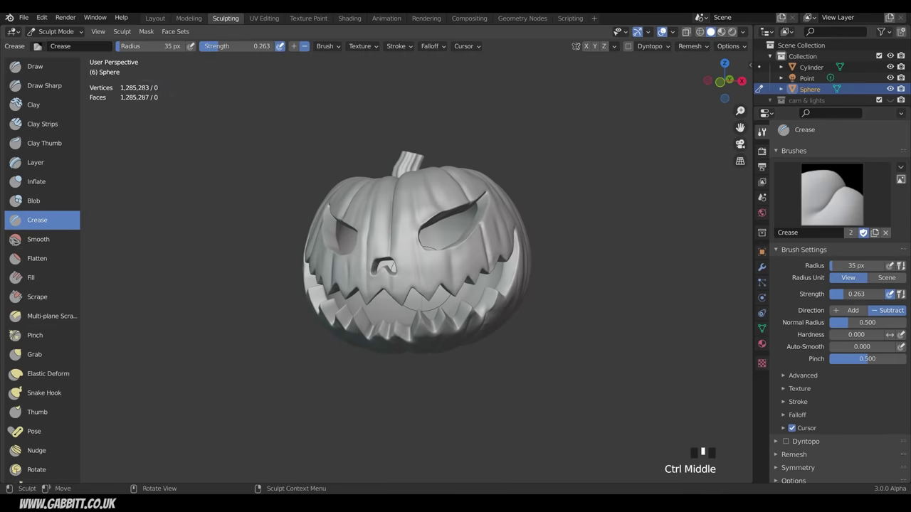
- Switch to the Draw brush and give it a new texture named "big bumps"
click(54, 66)
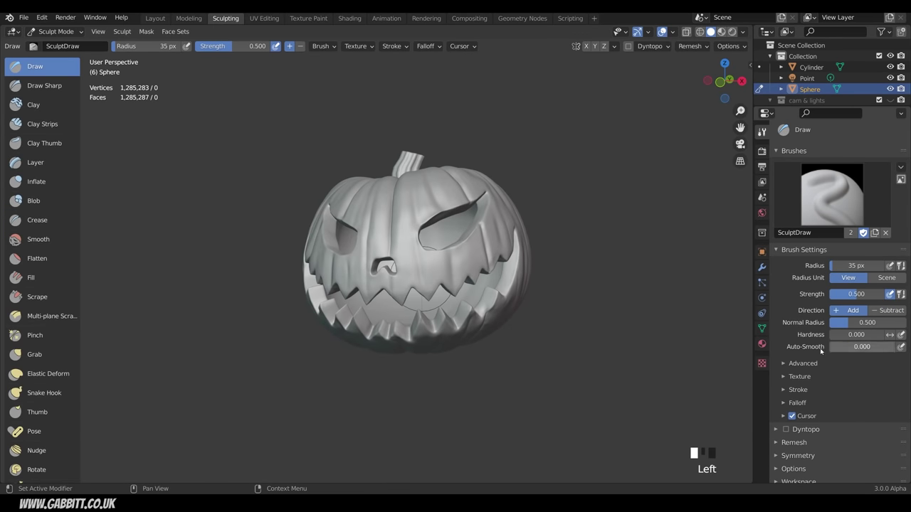
click(784, 377)
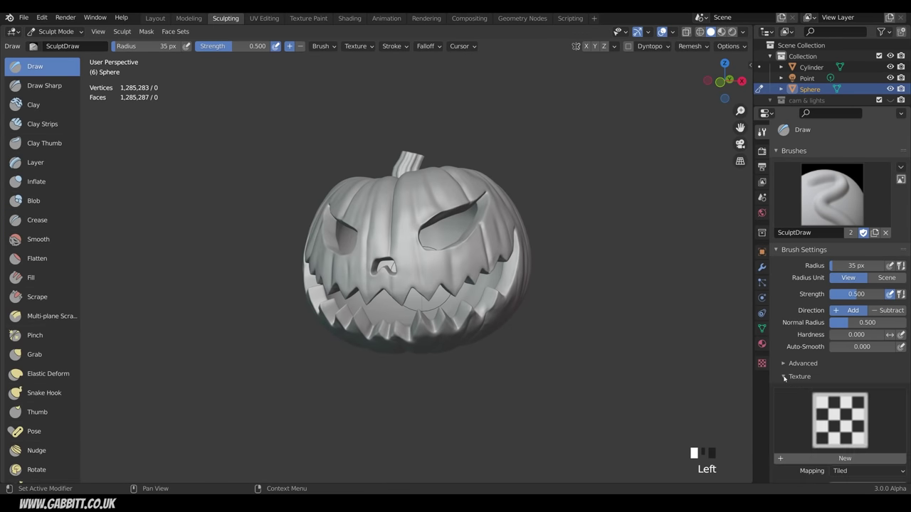
click(844, 460)
double_click(818, 457)
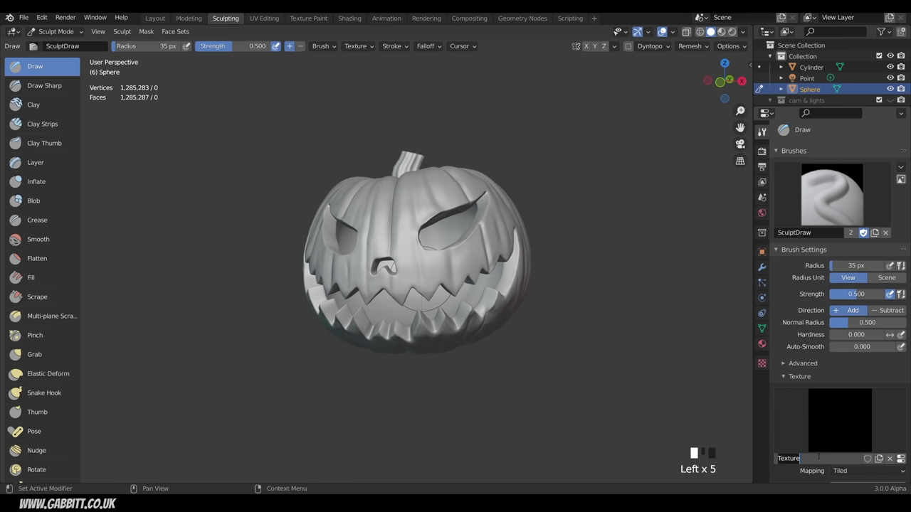
text(big bumps)
key(Return)
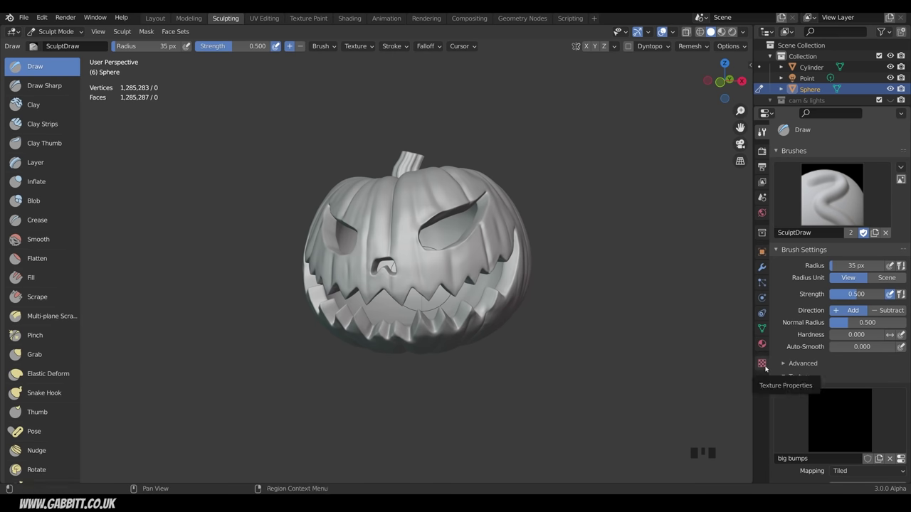
- Set the "big bumps" texture type to Clouds and return to the brush settings
click(762, 364)
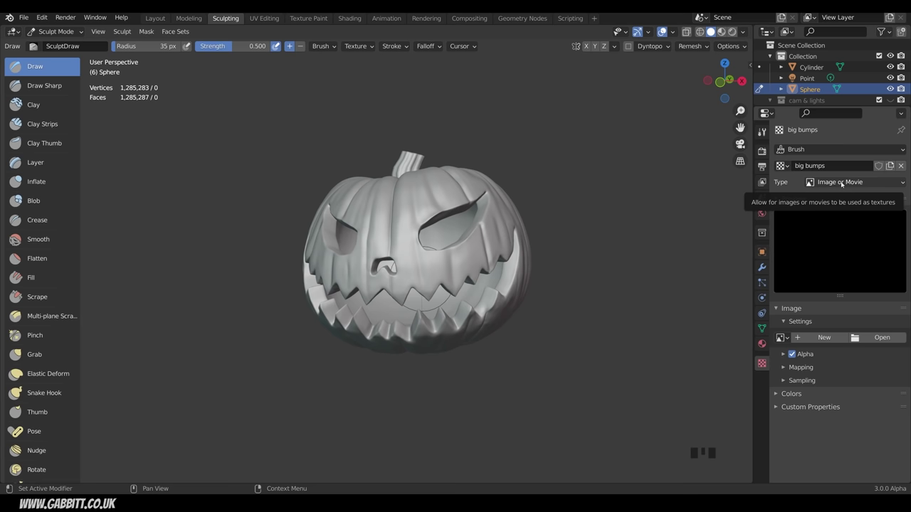
click(841, 183)
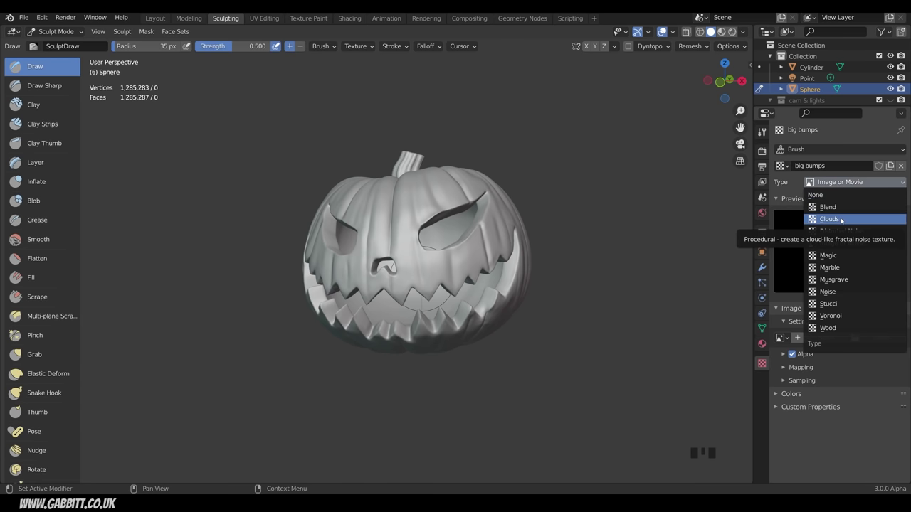
click(842, 221)
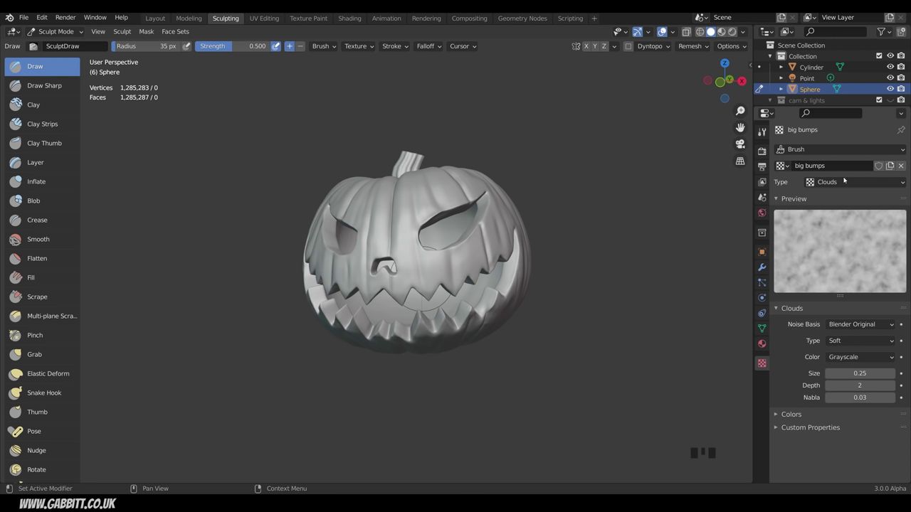
click(762, 132)
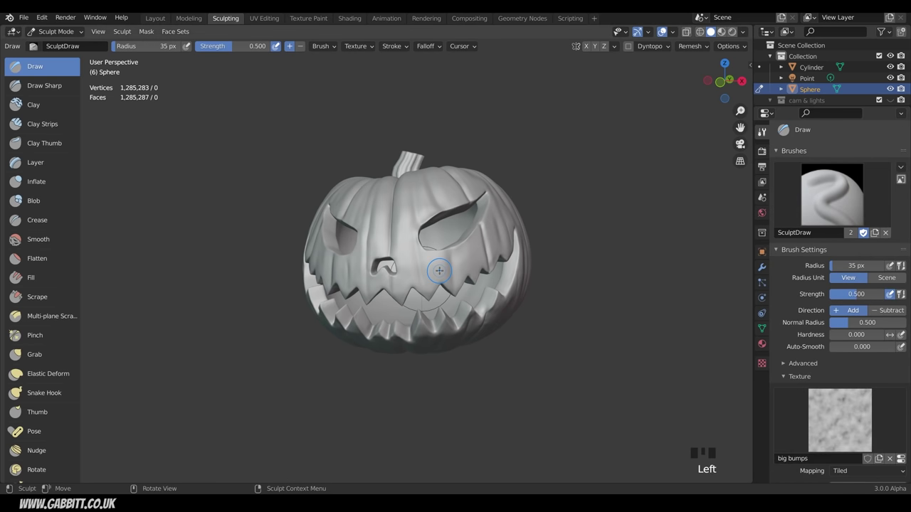
- Enlarge the Draw brush radius to 147 px and paint cloud-textured bumps across the face around the eye
key(f)
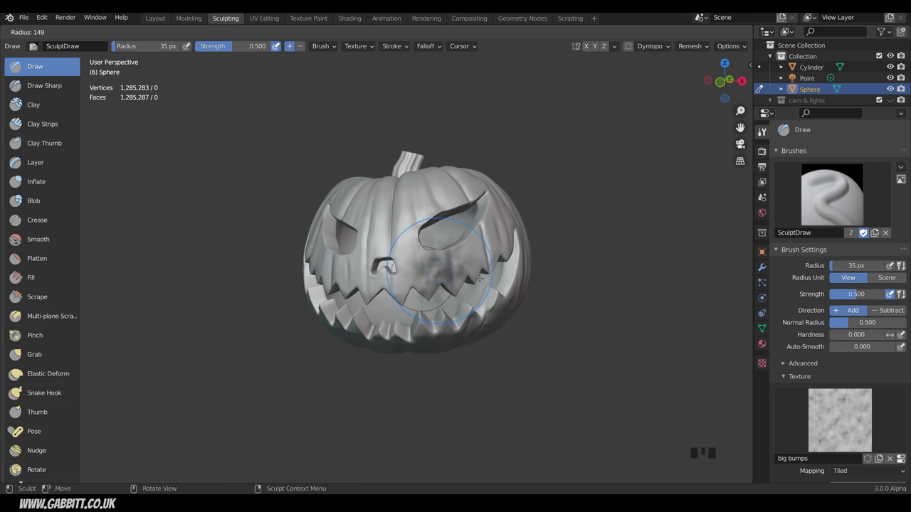
click(479, 279)
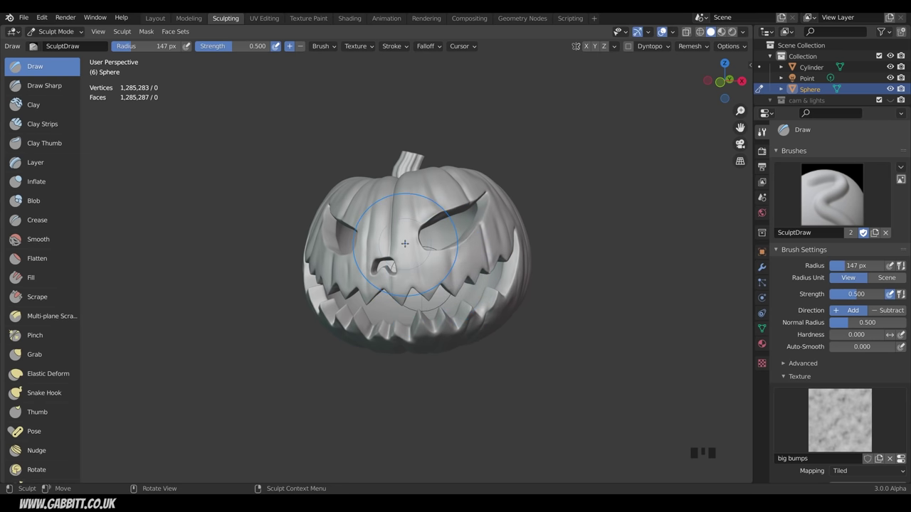
mouse_move(419, 209)
mouse_down()
mouse_move(409, 231)
mouse_move(450, 199)
mouse_move(502, 260)
mouse_move(526, 263)
mouse_up()
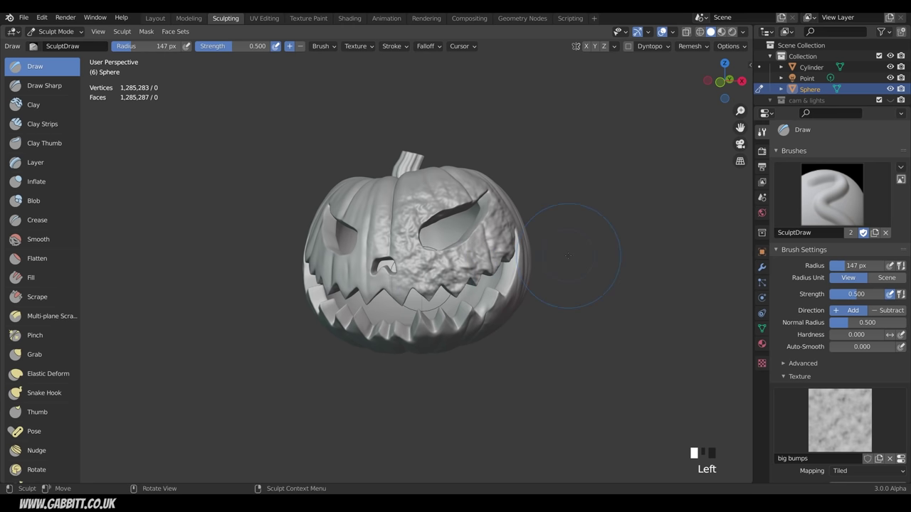
- Undo the heavy bumps painted around the eye and set the Draw brush strength to 0.197
key(ctrl)
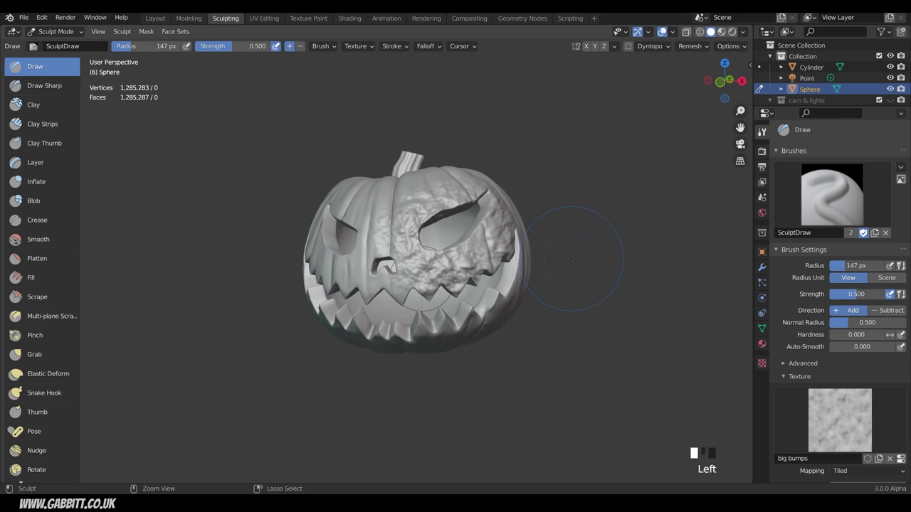
key(ctrl+z)
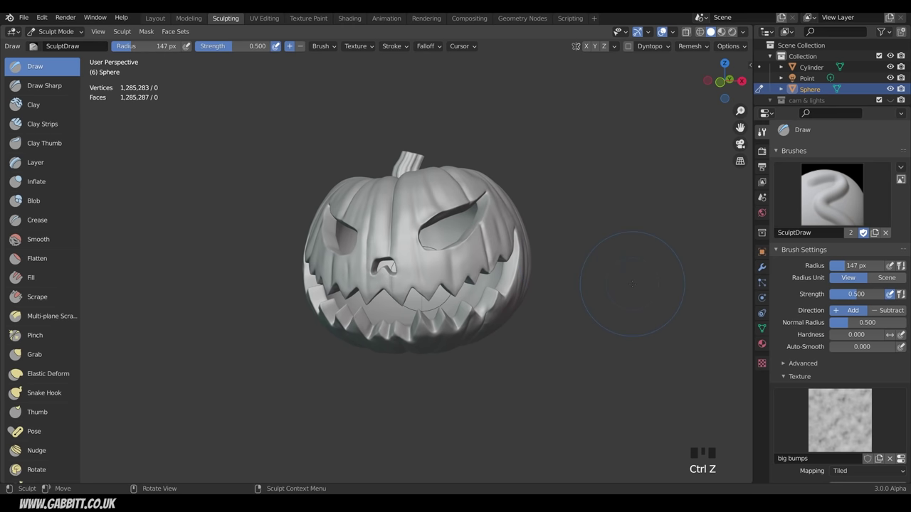
key(shift+f)
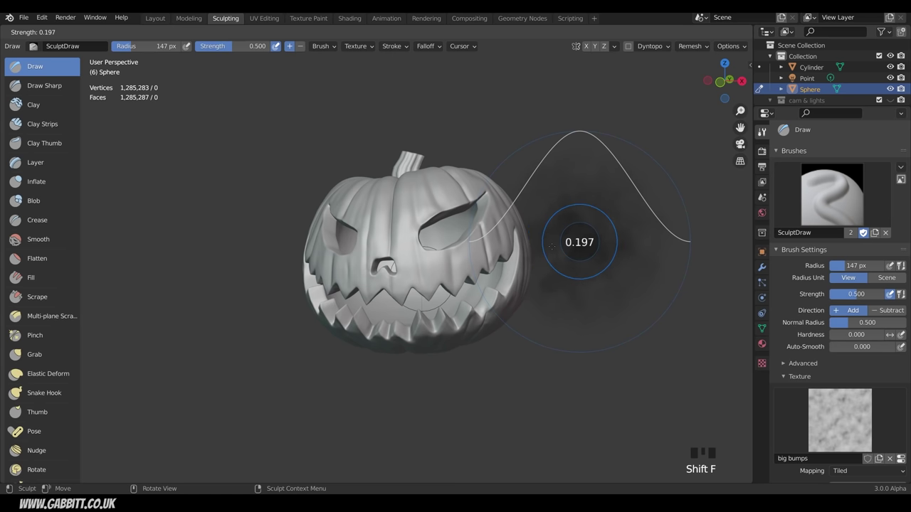
click(551, 247)
- Paint subtle cloud-textured bumps across the forehead and around the eye on the pumpkin's face
mouse_move(419, 254)
mouse_down()
mouse_move(463, 257)
mouse_move(489, 244)
mouse_move(490, 213)
mouse_up()
mouse_move(434, 203)
mouse_down()
mouse_move(420, 229)
mouse_move(375, 210)
mouse_up()
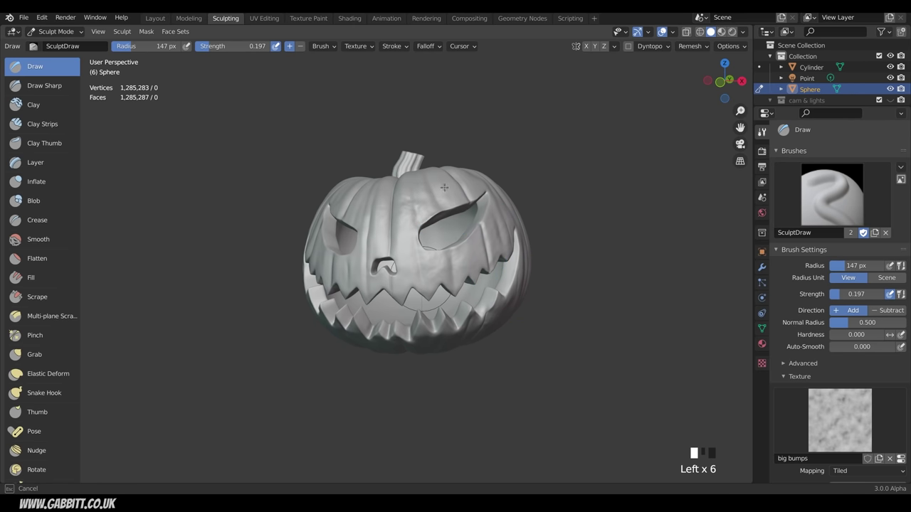
drag(445, 188, 488, 226)
- Set the brush texture mapping to Random and paint big bumps over the rest of the face and mouth area
scroll(857, 417, down, 3)
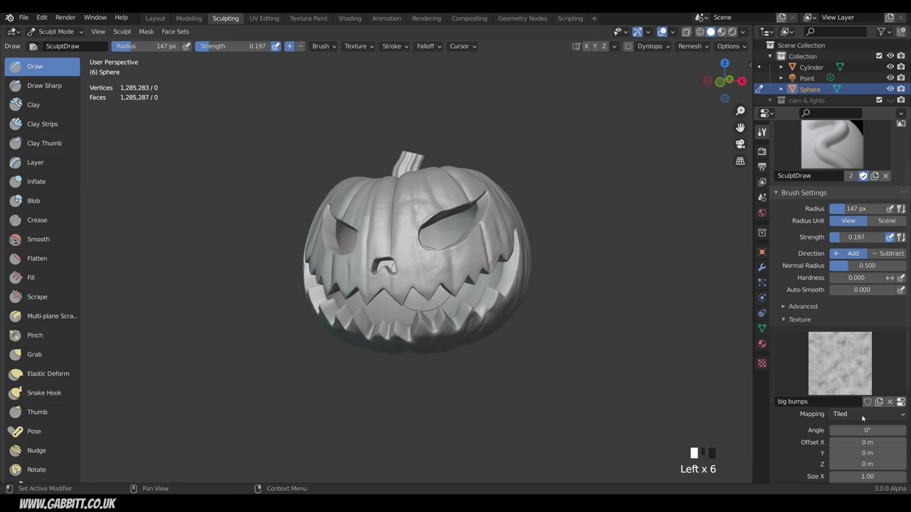
click(863, 416)
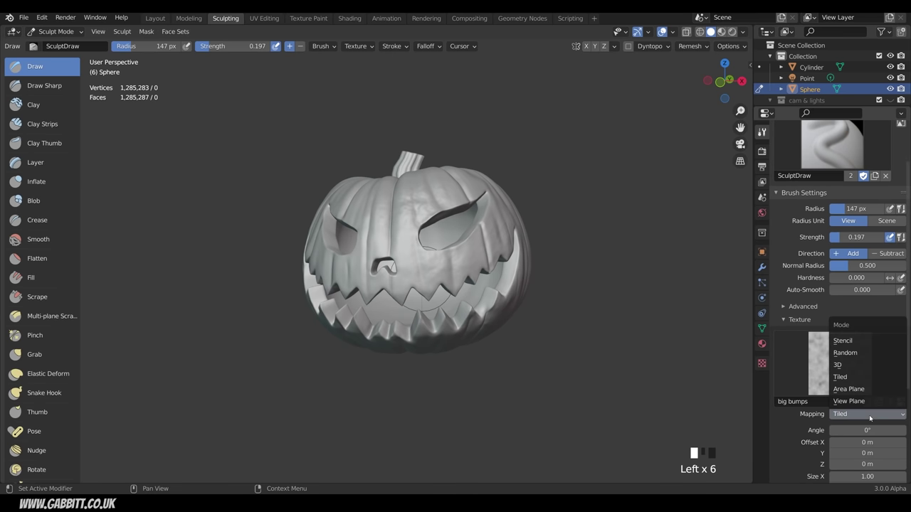
click(859, 354)
middle_drag(523, 269, 488, 267)
drag(397, 269, 466, 291)
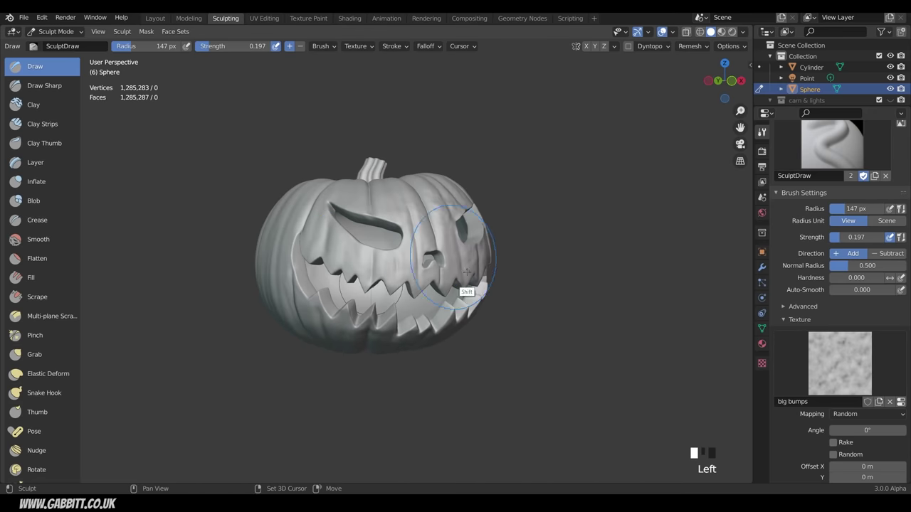
middle_drag(456, 256, 420, 328)
drag(420, 285, 377, 271)
- Paint big bumps over the underside, sides and back of the pumpkin to cover the remaining skin
mouse_move(377, 356)
middle_down()
mouse_move(385, 306)
mouse_move(441, 249)
middle_up()
drag(378, 384, 395, 416)
middle_drag(395, 417, 427, 228)
middle_drag(335, 263, 388, 263)
drag(388, 263, 381, 274)
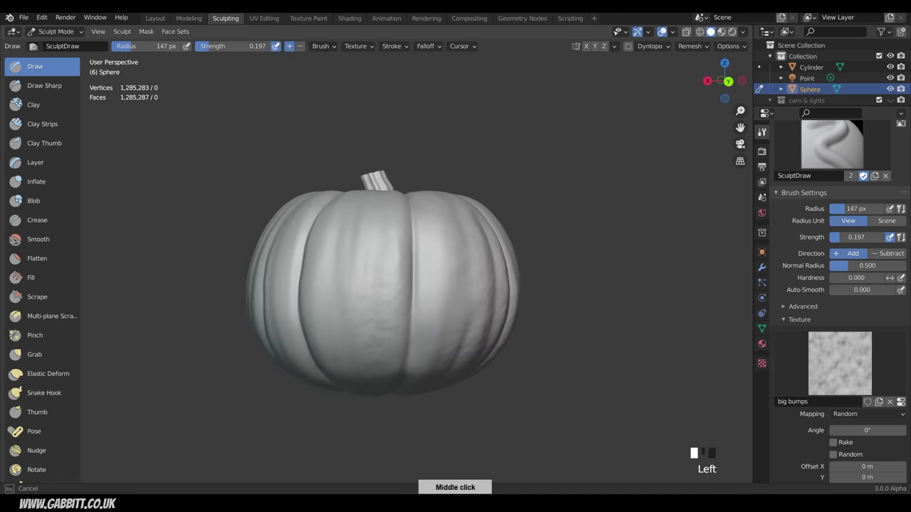
middle_drag(381, 274, 374, 324)
drag(373, 324, 354, 327)
middle_drag(354, 327, 384, 252)
drag(385, 253, 394, 249)
mouse_move(393, 249)
middle_down()
mouse_move(385, 289)
mouse_move(413, 285)
mouse_move(486, 306)
mouse_move(389, 301)
mouse_move(469, 350)
mouse_move(399, 271)
mouse_move(498, 334)
mouse_move(578, 356)
middle_up()
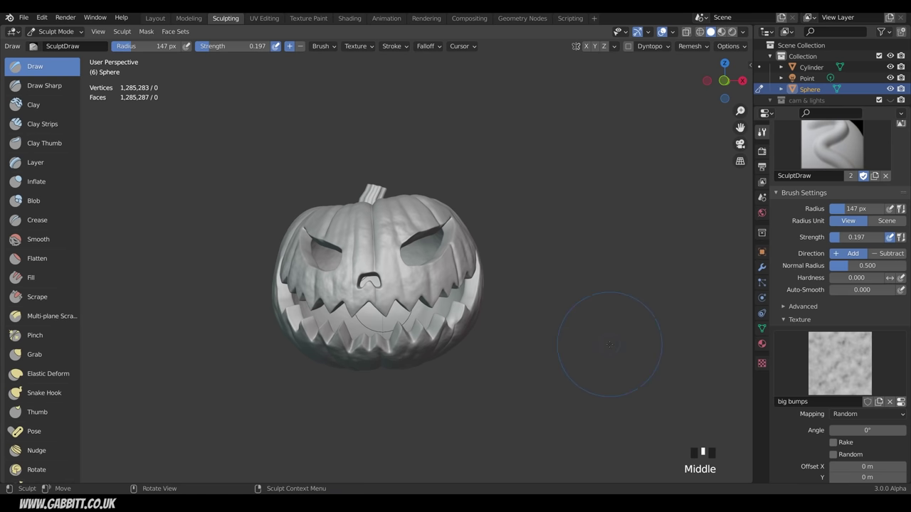
- Create a second brush texture and name it "little bumps"
click(880, 402)
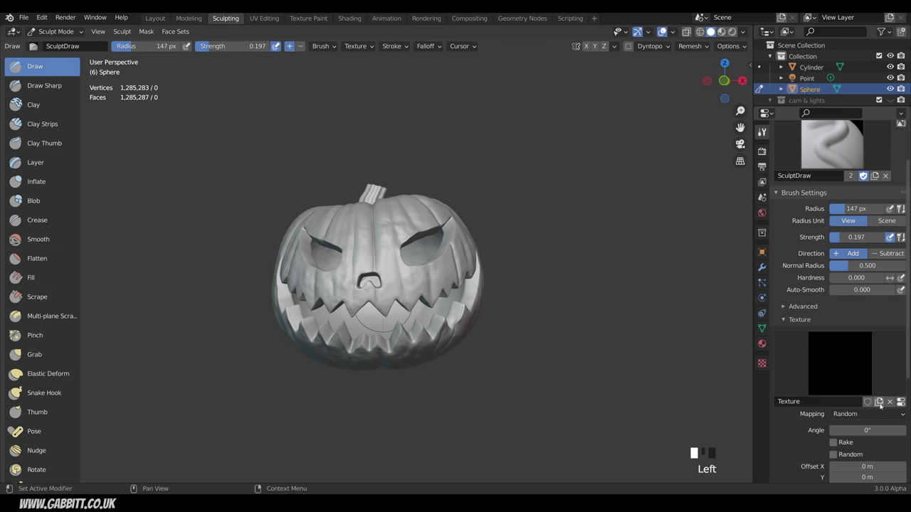
double_click(834, 401)
text(little)
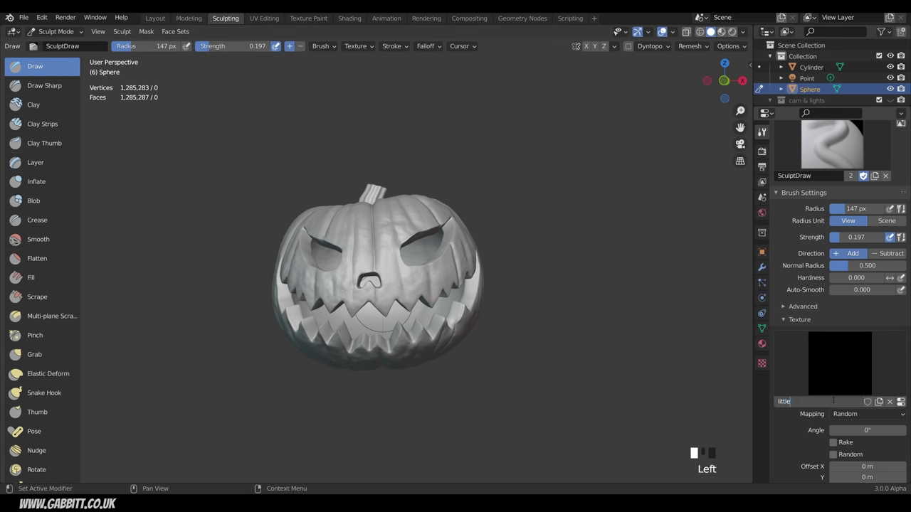
text( bumps)
key(Return)
- Set the "little bumps" texture type to Marble, raise its turbulence, and return to the brush settings
click(762, 364)
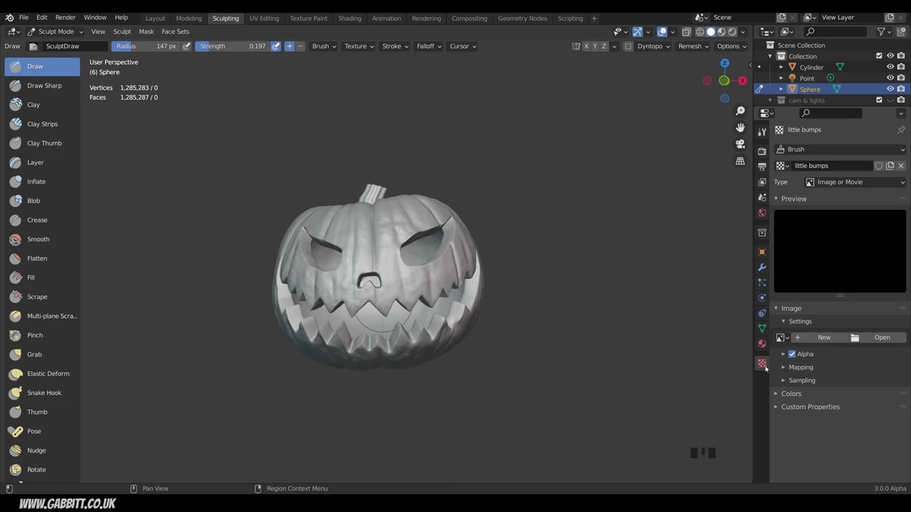
click(844, 183)
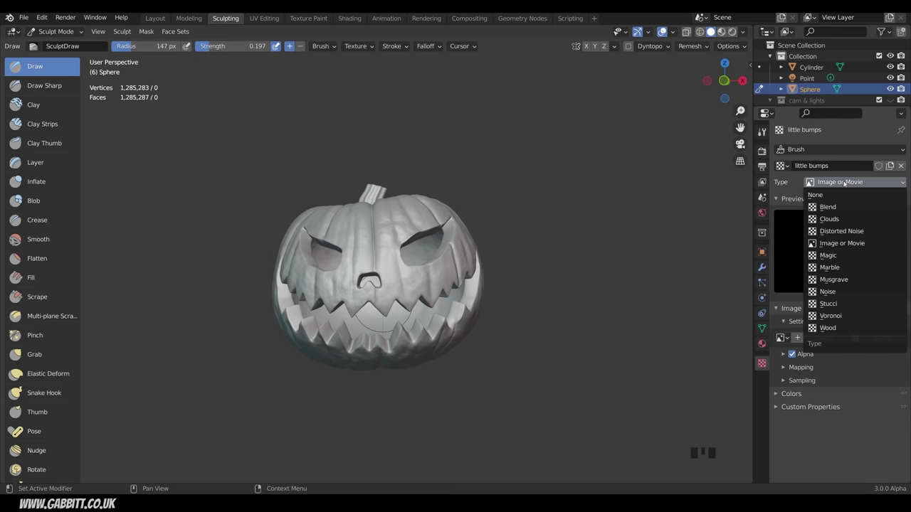
click(837, 268)
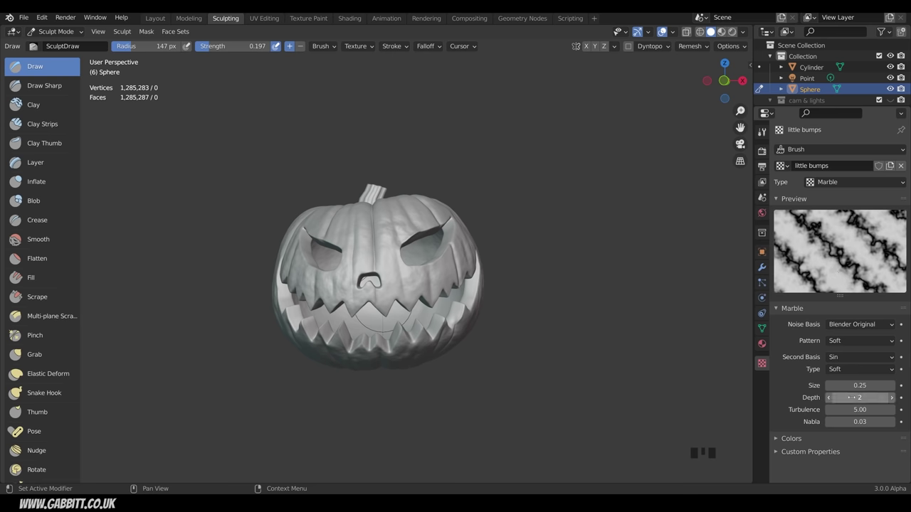
drag(860, 410, 898, 409)
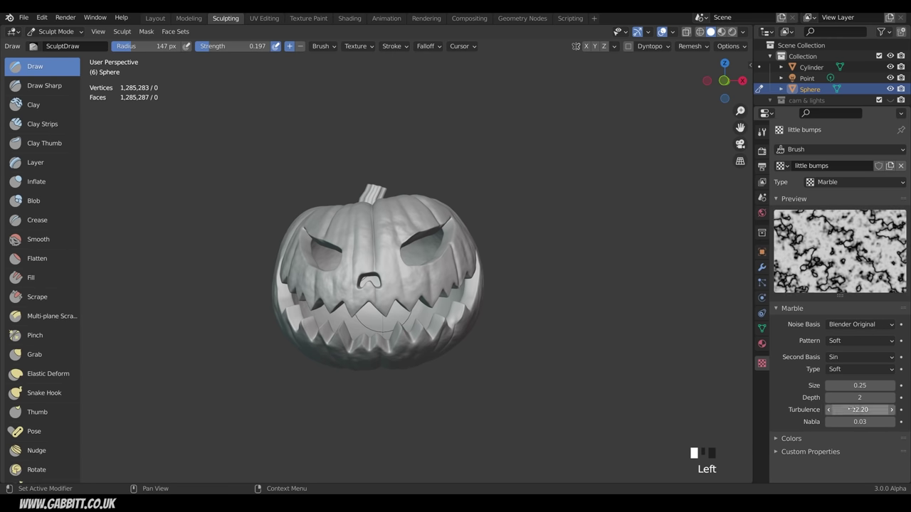
click(763, 133)
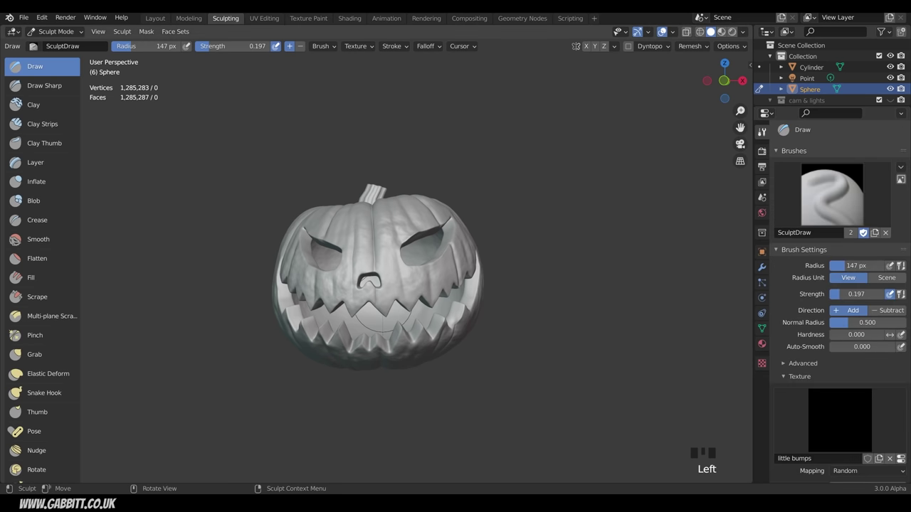
- Dab little bumps on the face between the eyes, beside the nose and on the cheek
scroll(384, 317, up, 2)
click(393, 226)
click(367, 235)
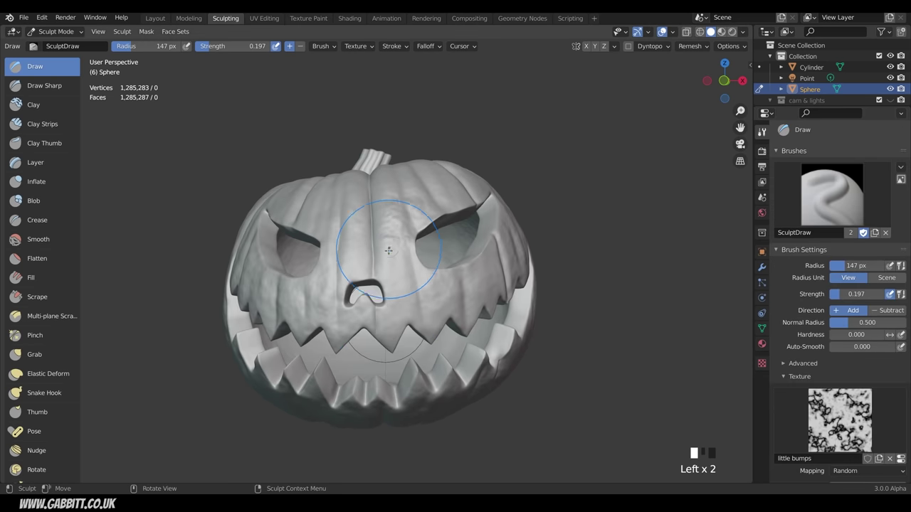
click(410, 278)
click(489, 271)
- Reduce the Draw brush radius to 84 px and paint little bumps on the forehead and around the mouth
mouse_move(529, 292)
middle_down()
mouse_move(509, 298)
mouse_move(493, 330)
middle_up()
key(f)
click(556, 278)
drag(442, 388, 408, 406)
drag(429, 268, 415, 233)
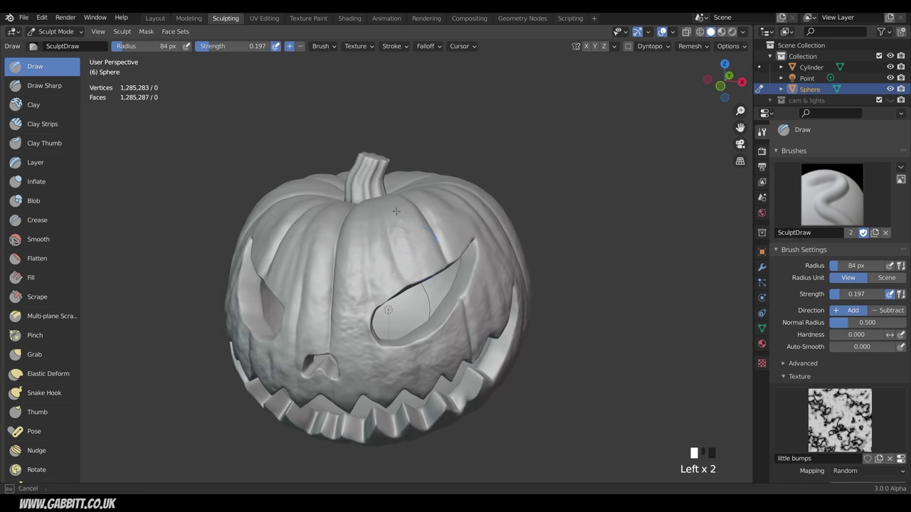
middle_drag(407, 249, 446, 257)
drag(447, 259, 450, 272)
drag(450, 265, 453, 284)
drag(451, 278, 453, 293)
- Paint fine bumps around the nose and between the two eyes
middle_drag(530, 246, 501, 239)
click(501, 242)
middle_drag(445, 291, 464, 268)
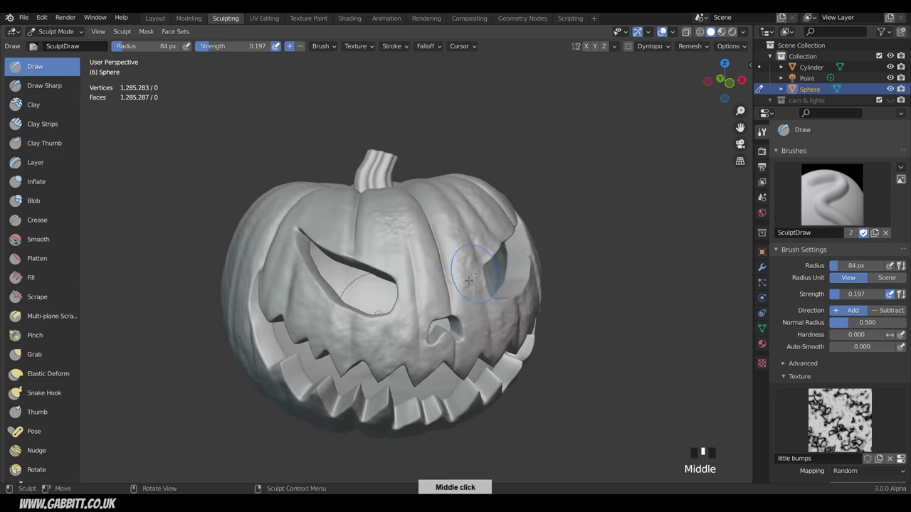
drag(459, 273, 445, 275)
drag(425, 274, 423, 306)
- Carve inverted little bumps into the broad ribs on the pumpkin's side, behind the mouth corner
middle_drag(422, 305, 397, 288)
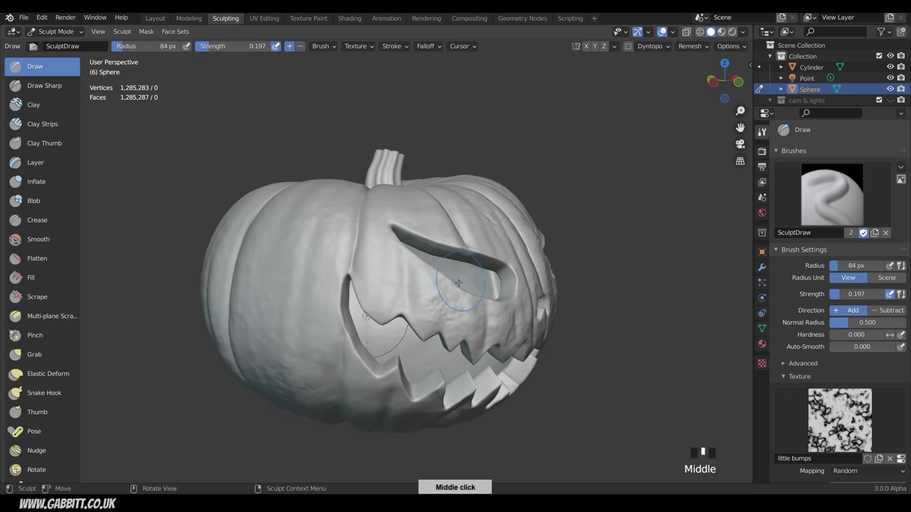
ctrl+drag(392, 280, 391, 292)
ctrl+drag(390, 279, 387, 268)
middle_drag(387, 269, 418, 269)
ctrl+drag(355, 249, 353, 321)
ctrl+drag(353, 341, 354, 385)
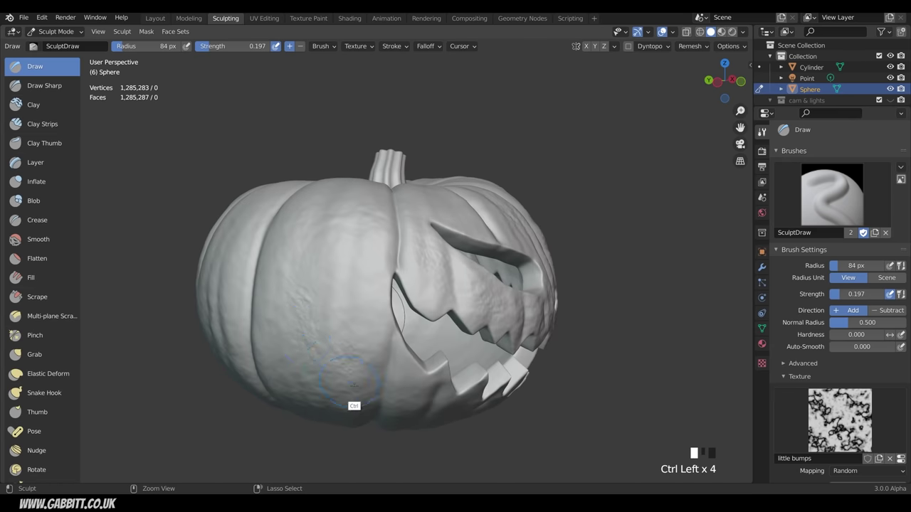
middle_drag(353, 385, 346, 341)
mouse_move(400, 347)
ctrl+mouse_down()
mouse_move(398, 360)
mouse_move(376, 356)
ctrl+mouse_up()
ctrl+drag(349, 313, 343, 332)
ctrl+drag(316, 284, 313, 298)
- Paint little bumps on the jaw below the teeth and back up over the face
middle_drag(395, 345, 353, 348)
drag(367, 356, 378, 367)
drag(388, 363, 399, 374)
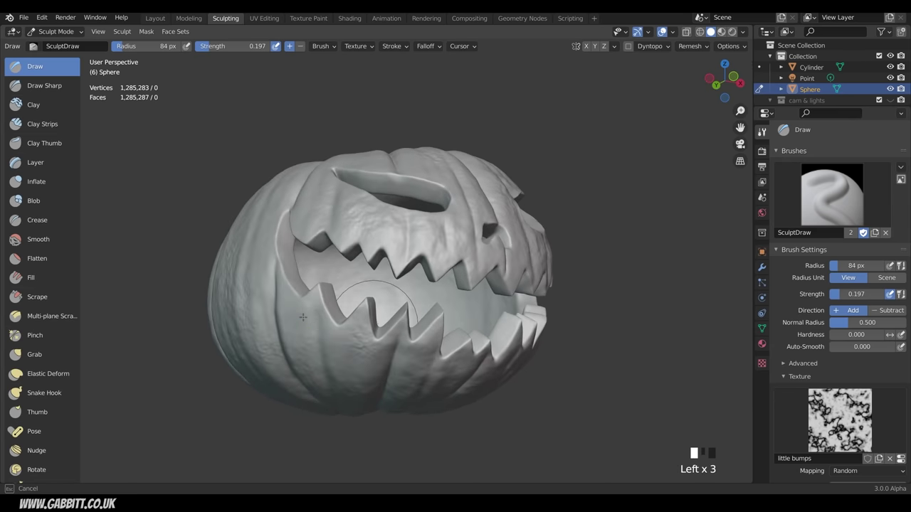
middle_drag(406, 381, 380, 444)
middle_drag(403, 277, 427, 270)
mouse_move(399, 256)
mouse_down()
mouse_move(372, 240)
mouse_move(377, 249)
mouse_up()
- Paint little bumps on the upper ribs above the outer corner of the eye
middle_drag(507, 258, 473, 284)
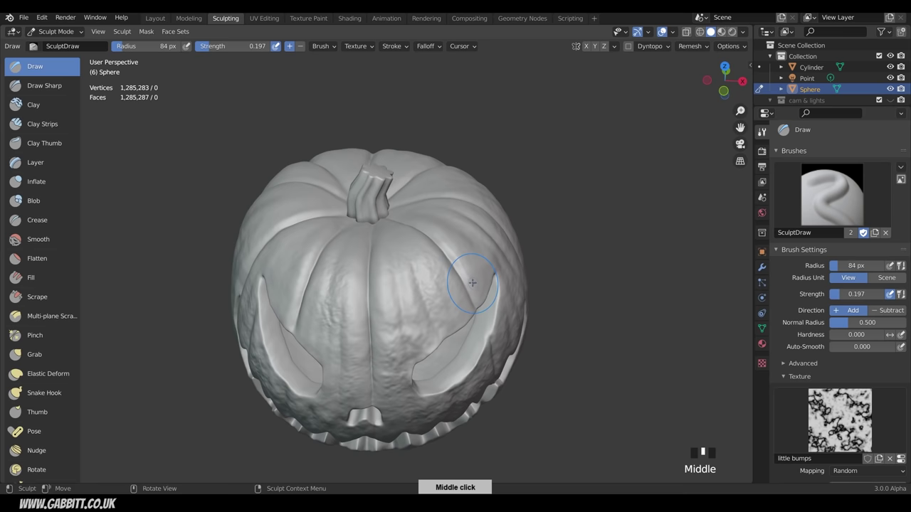
drag(474, 281, 459, 265)
drag(442, 249, 452, 239)
drag(457, 235, 467, 228)
- Add raised and inverted little bumps to the opposite side's ribs beside and below the mouth corner
middle_drag(484, 285, 427, 228)
drag(491, 260, 506, 299)
middle_drag(508, 324, 507, 292)
drag(491, 313, 481, 335)
drag(466, 341, 459, 363)
drag(456, 349, 450, 366)
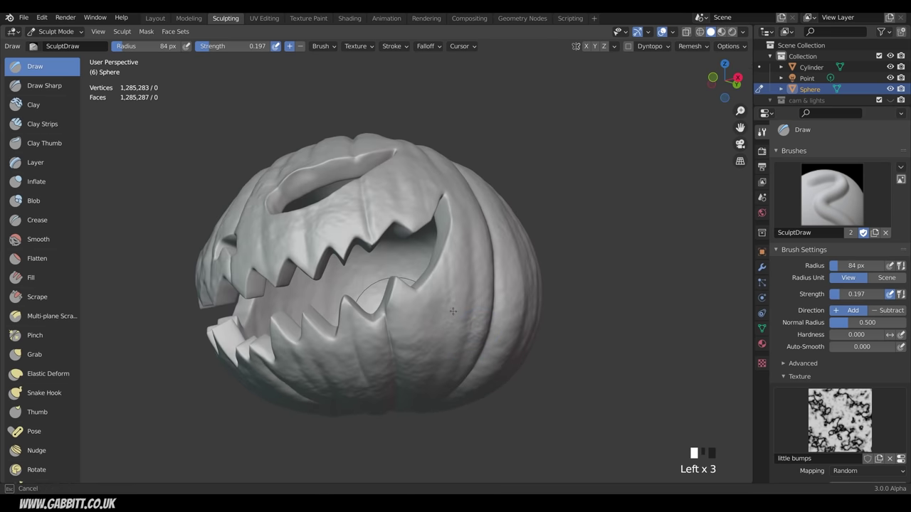
middle_drag(454, 360, 448, 343)
ctrl+drag(448, 344, 466, 328)
- Paint little bumps on the lower ribs beneath the bottom teeth
middle_drag(455, 324, 502, 321)
drag(445, 285, 435, 302)
drag(431, 296, 422, 317)
drag(416, 313, 405, 331)
drag(427, 331, 433, 347)
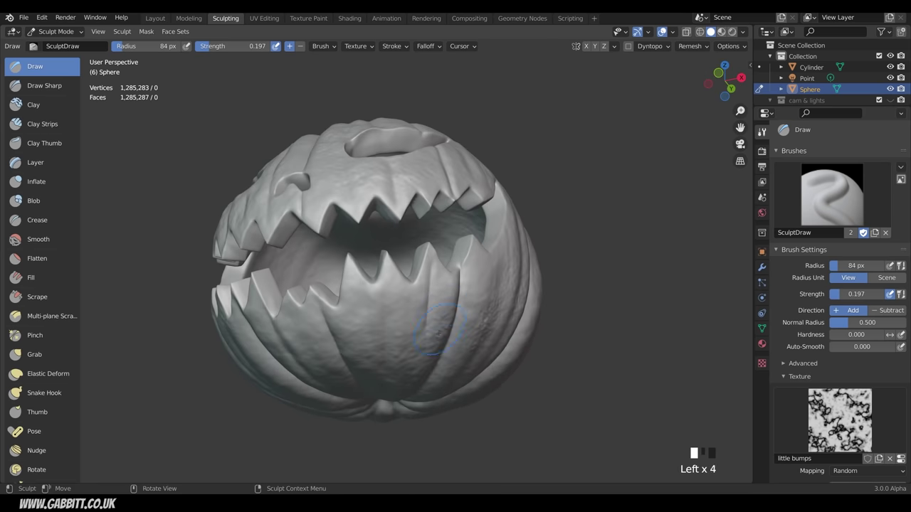
- Set the Draw brush strength to 0.100 and paint fainter bumps across the lower jaw
click(861, 296)
drag(470, 285, 456, 306)
drag(448, 299, 438, 324)
drag(430, 314, 420, 335)
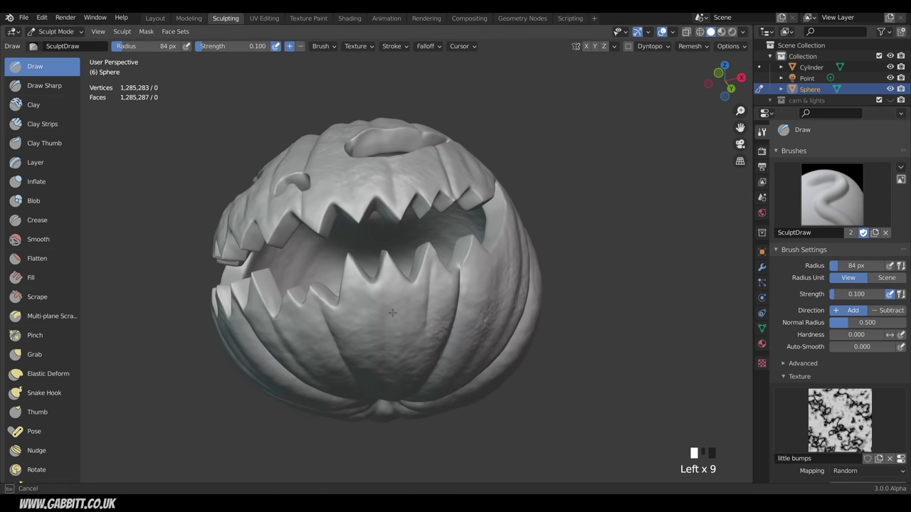
middle_drag(442, 320, 525, 309)
ctrl+drag(398, 314, 378, 349)
- Paint faint bumps on the ribs running from the lower teeth towards the pumpkin's base
middle_drag(384, 341, 448, 317)
middle_drag(449, 317, 510, 295)
drag(491, 291, 481, 313)
drag(473, 303, 459, 328)
drag(452, 313, 438, 338)
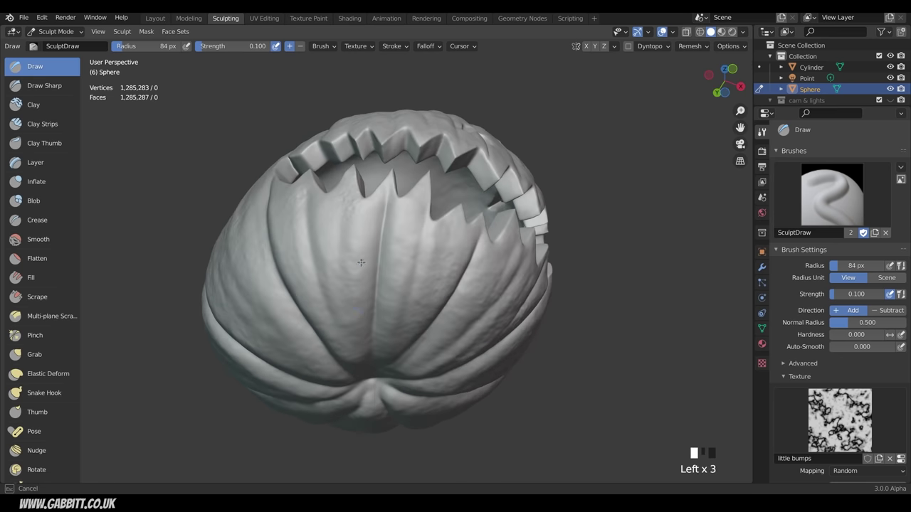
- Smooth part of the underside and add more faint bumps to the ribs around the base
middle_drag(431, 321, 424, 366)
shift+drag(416, 360, 402, 373)
drag(419, 335, 409, 355)
drag(406, 331, 395, 352)
drag(391, 320, 384, 336)
drag(290, 300, 288, 313)
- Paint faint bumps on the upper ribs between the stem and the eyes
middle_drag(290, 313, 302, 395)
drag(398, 263, 387, 250)
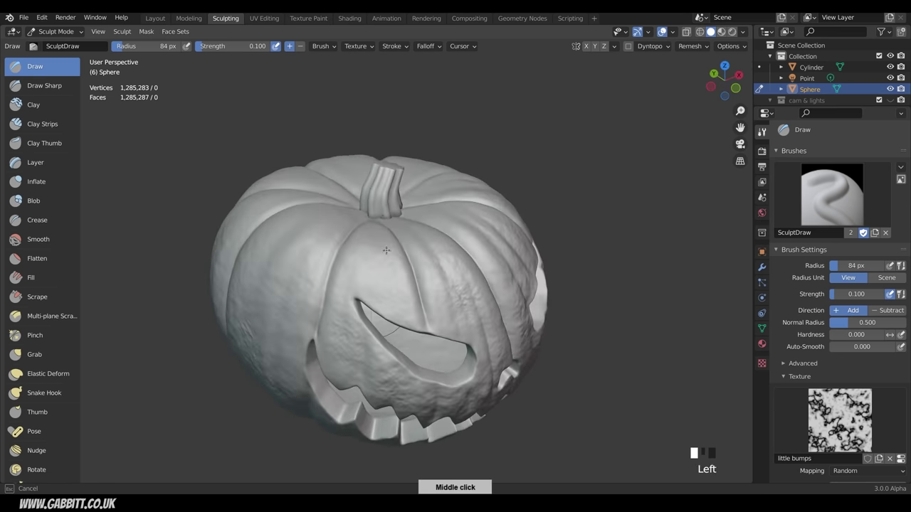
drag(398, 313, 413, 328)
middle_drag(541, 324, 484, 345)
drag(489, 350, 470, 363)
drag(463, 352, 452, 374)
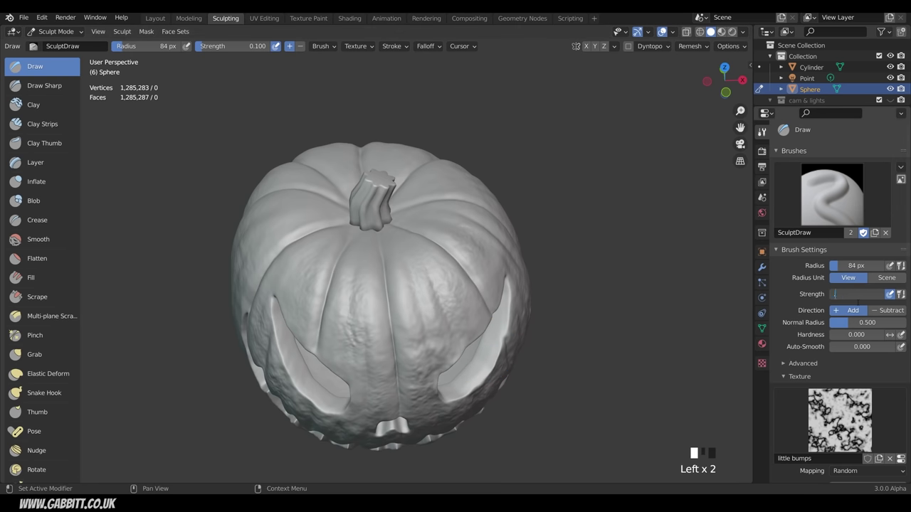
- Set the Draw brush strength to 0.150 and paint little bumps over the forehead and neighbouring side ribs
key(Return)
drag(417, 299, 413, 312)
drag(422, 293, 420, 307)
drag(432, 290, 429, 303)
drag(442, 281, 446, 288)
mouse_move(526, 276)
middle_down()
mouse_move(466, 220)
mouse_move(420, 227)
middle_up()
drag(424, 232, 433, 246)
middle_drag(463, 274, 445, 295)
drag(427, 285, 409, 320)
- Paint little bumps on the back ribs and the shoulder of the pumpkin near the stem
middle_drag(413, 284, 388, 335)
drag(373, 263, 385, 240)
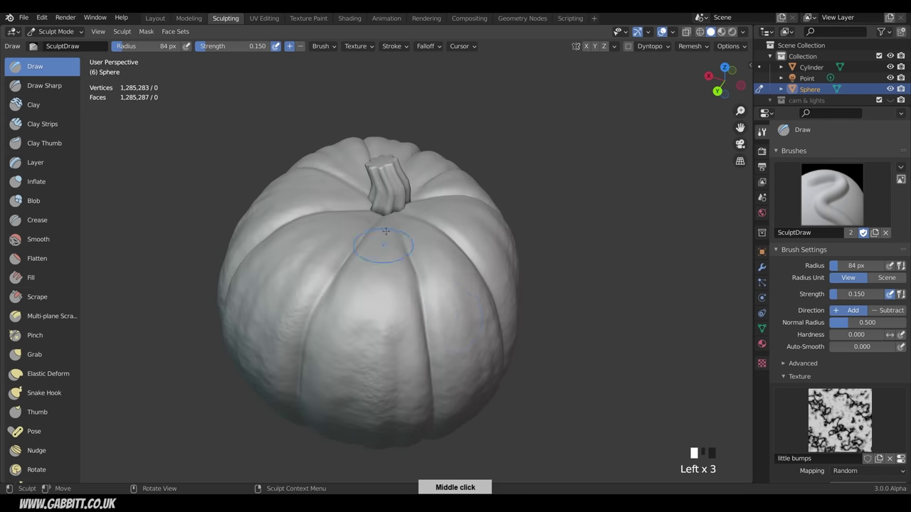
middle_drag(427, 285, 395, 228)
drag(413, 259, 423, 238)
middle_drag(423, 239, 416, 171)
drag(399, 285, 409, 306)
drag(370, 299, 385, 321)
- Add a final little-bumps stroke to the upper side ribs and check the whole pumpkin from the front
mouse_move(455, 234)
middle_down()
mouse_move(370, 306)
mouse_move(427, 334)
middle_up()
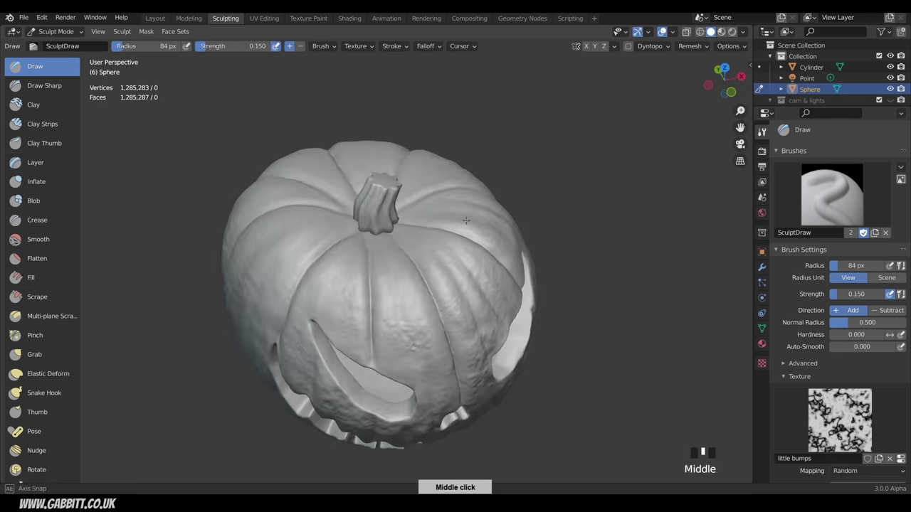
mouse_move(427, 285)
middle_down()
mouse_move(495, 231)
mouse_move(456, 206)
middle_up()
drag(456, 217, 471, 264)
scroll(484, 299, down, 2)
mouse_move(491, 335)
middle_down()
mouse_move(598, 357)
mouse_move(593, 346)
mouse_move(626, 363)
middle_up()
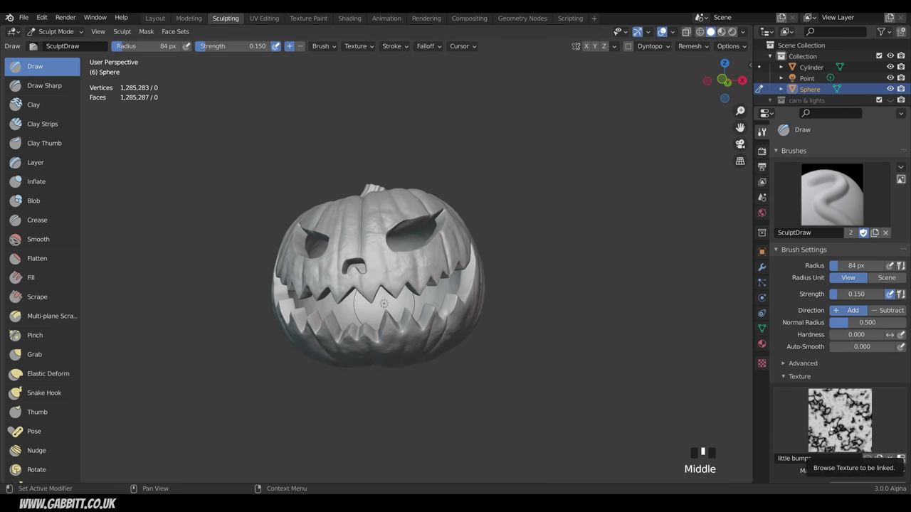
- Unlink the "little bumps" texture from the Draw brush and assign the existing "big bumps" texture instead
click(889, 459)
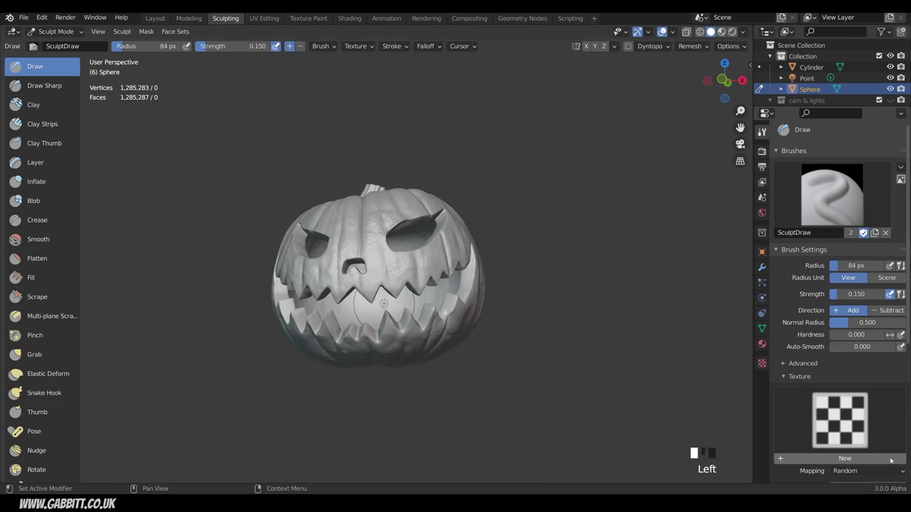
click(835, 417)
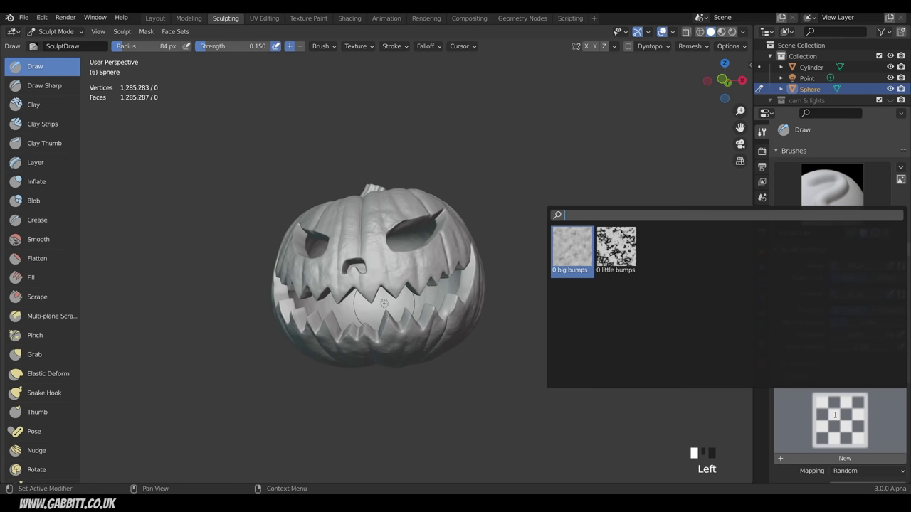
click(584, 269)
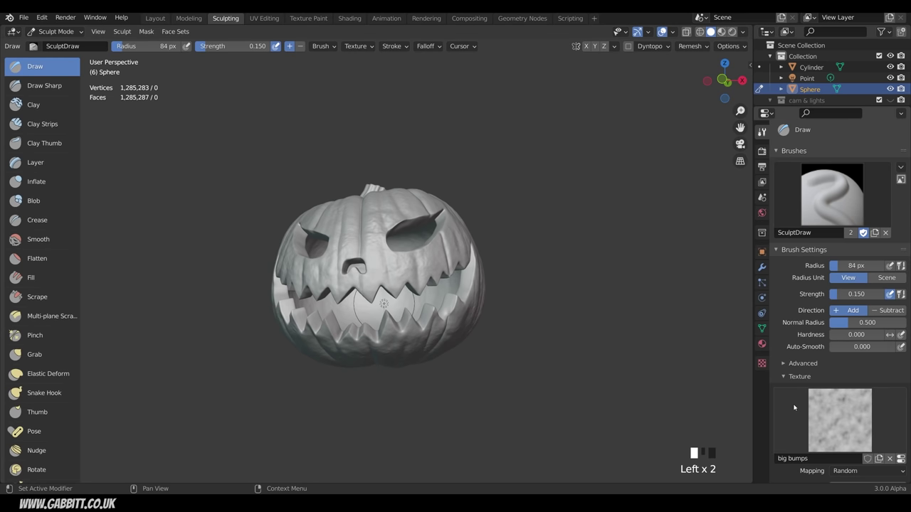
- Unlink the texture from the Draw brush and switch sculpting from the pumpkin body to the stem
click(889, 458)
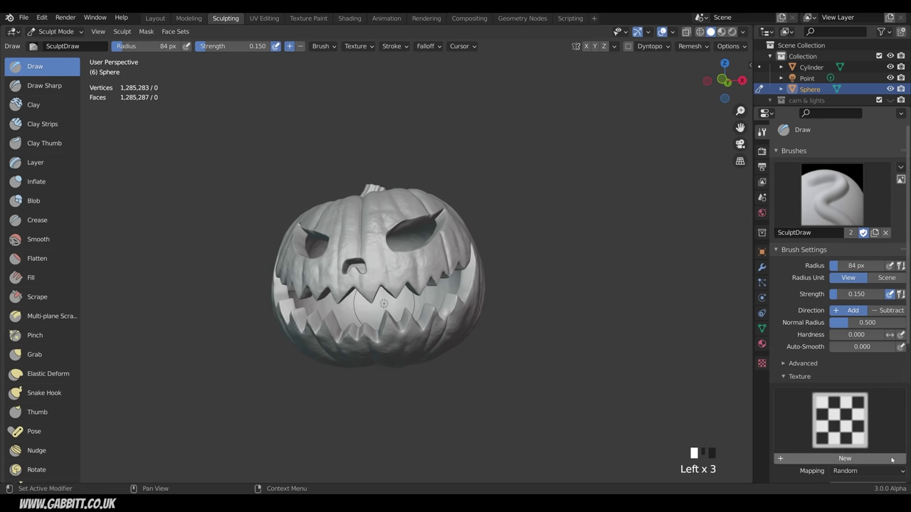
middle_drag(531, 335, 543, 368)
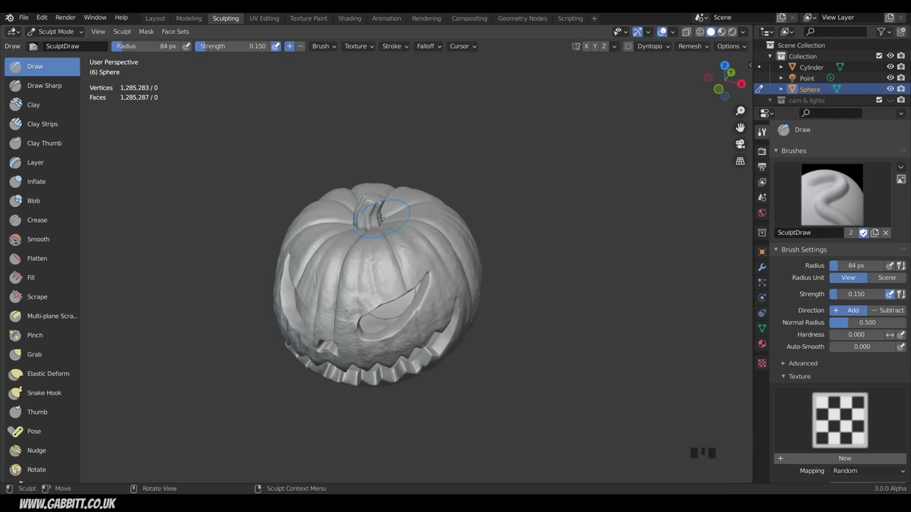
key(ctrl+Tab)
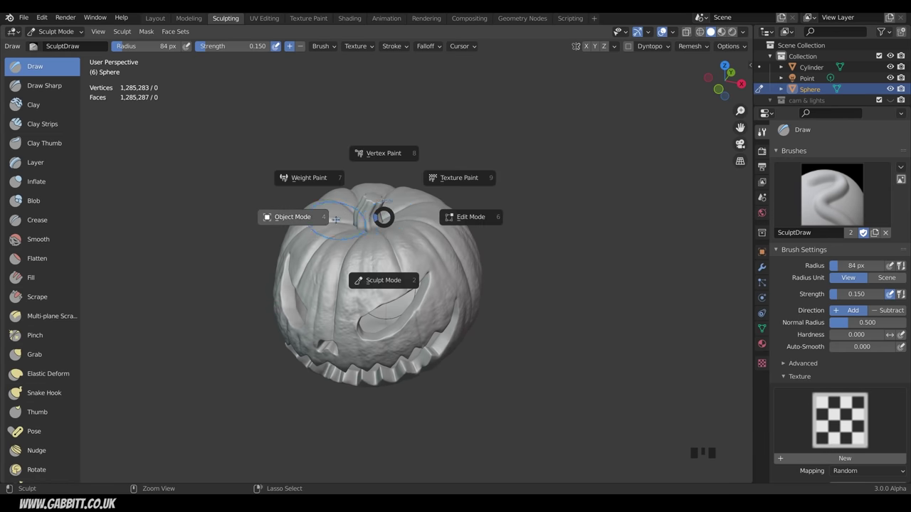
click(375, 212)
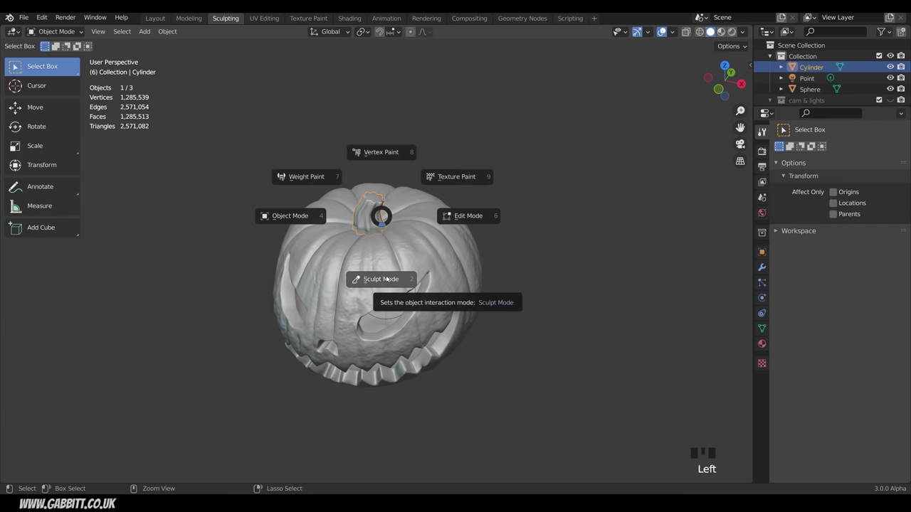
click(385, 279)
scroll(422, 263, up, 4)
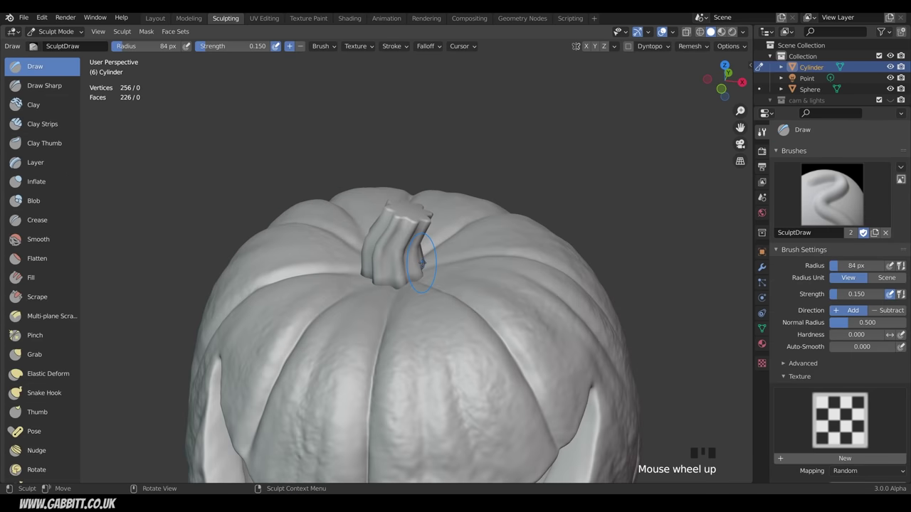
- Set the stem's voxel size to 0.0095 and voxel-remesh it for sculpting
key(shift+r)
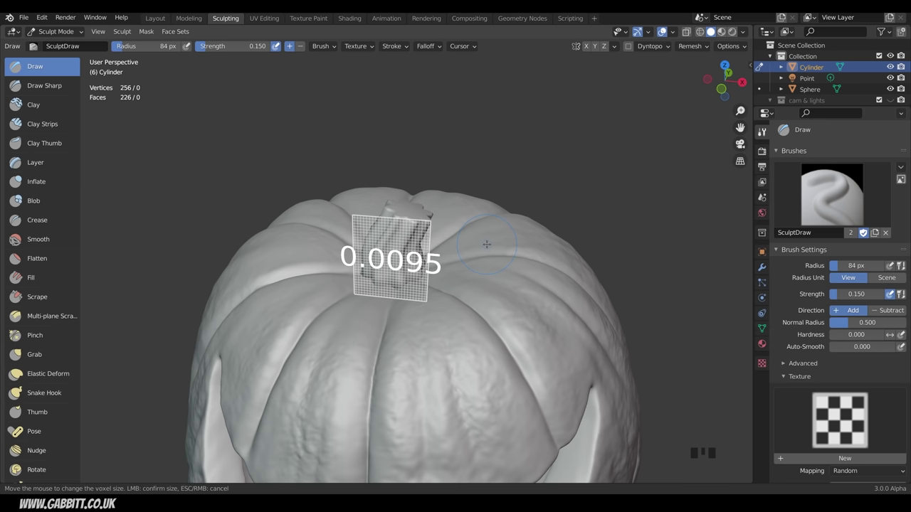
click(487, 245)
key(ctrl+r)
middle_drag(481, 246, 453, 240)
scroll(453, 241, up, 3)
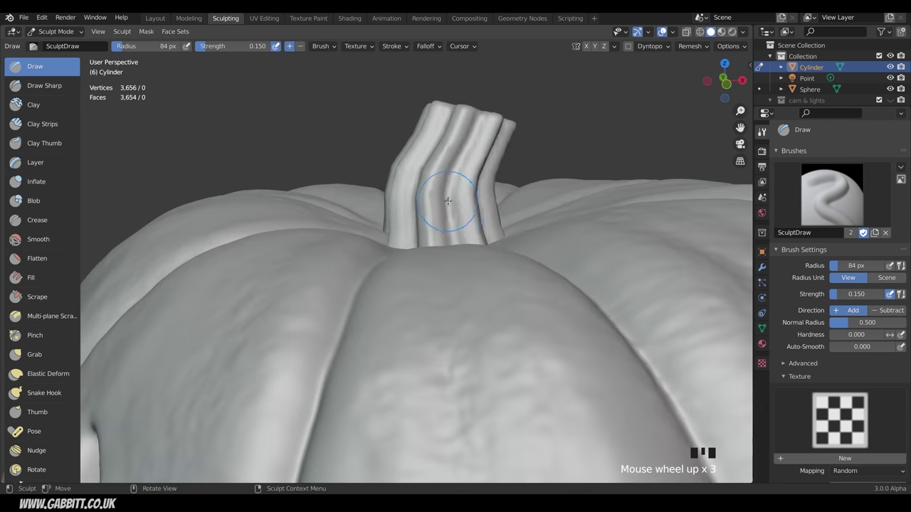
middle_drag(448, 202, 397, 257)
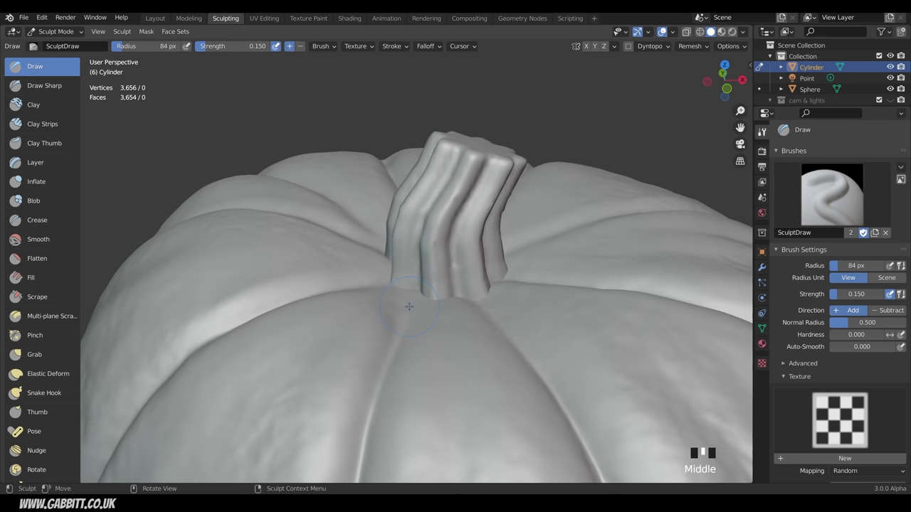
- Switch to the reference image board and examine the shape of real pumpkin stems and their bases
right_drag(420, 11, 500, 352)
scroll(489, 372, down, 2)
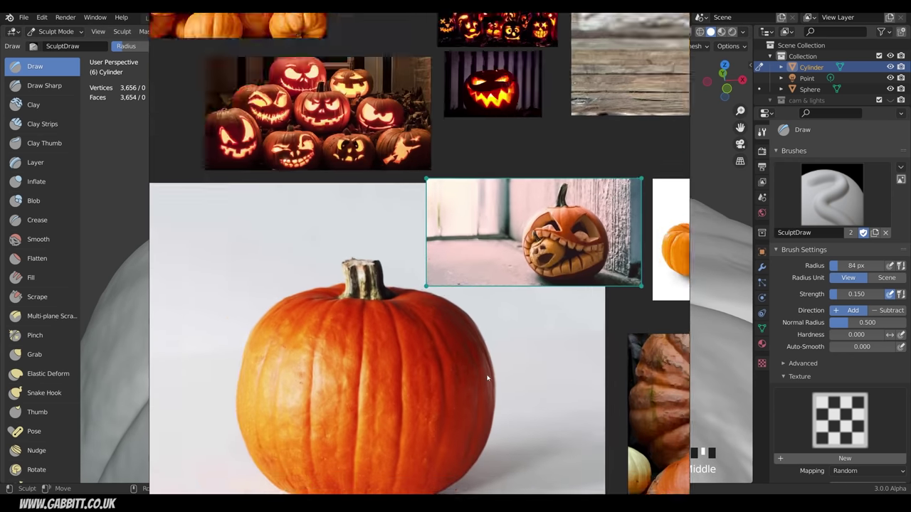
scroll(488, 378, down, 2)
middle_drag(470, 374, 270, 188)
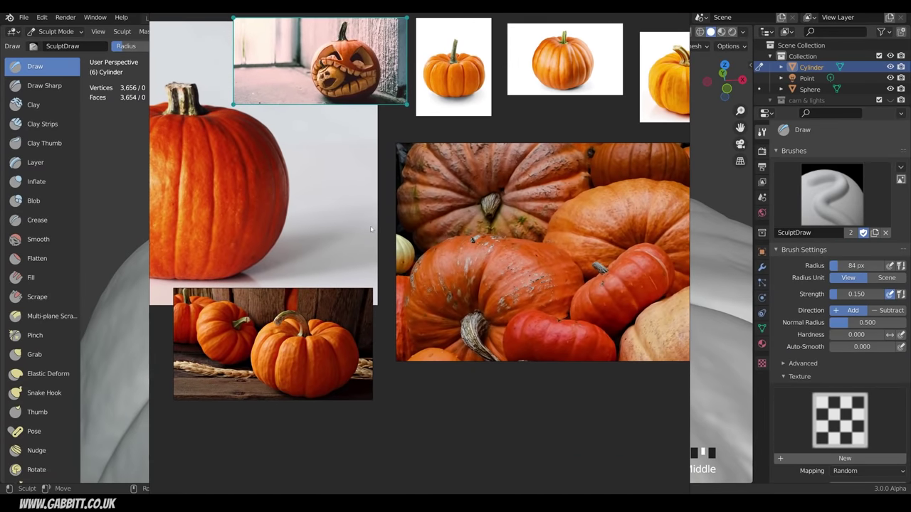
middle_drag(371, 226, 604, 489)
scroll(389, 293, up, 5)
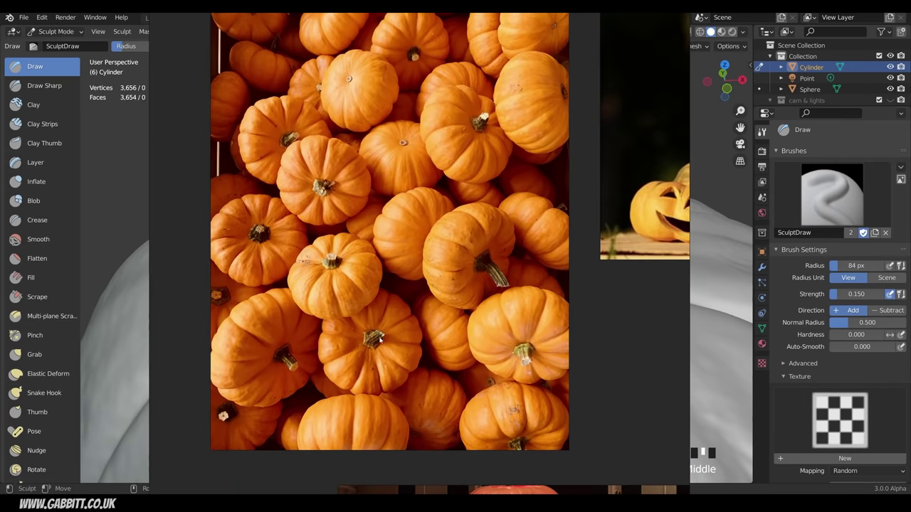
scroll(379, 340, up, 1)
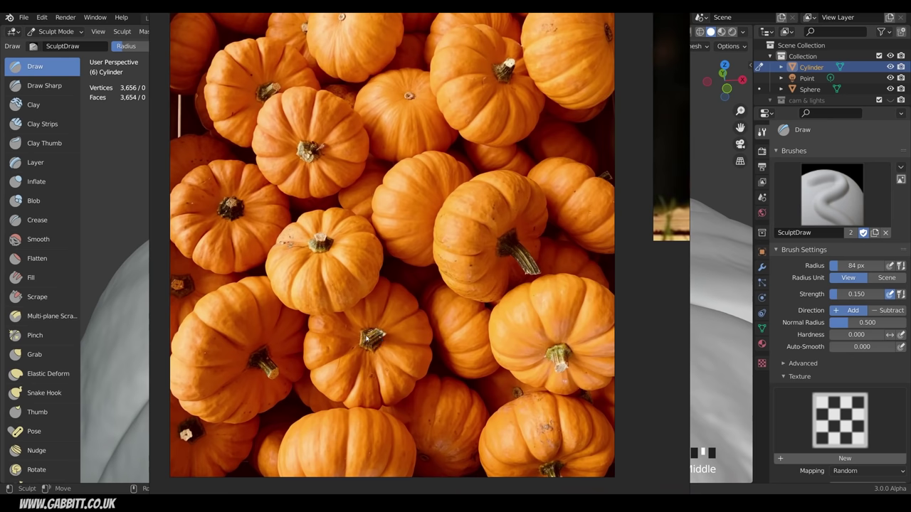
mouse_move(456, 321)
right_down()
mouse_move(422, 0)
mouse_move(391, 0)
right_up()
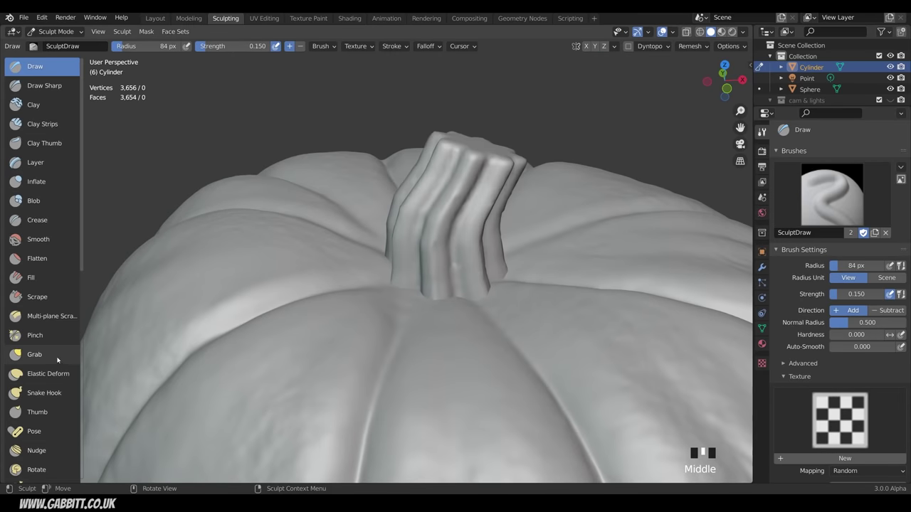
- Choose the Grab brush with a 126 px radius and pull the first ridges at the stem's base outward
click(34, 354)
mouse_move(474, 245)
middle_down()
mouse_move(444, 296)
mouse_move(426, 307)
middle_up()
key(f)
click(442, 304)
drag(387, 330, 375, 334)
middle_drag(384, 339, 435, 311)
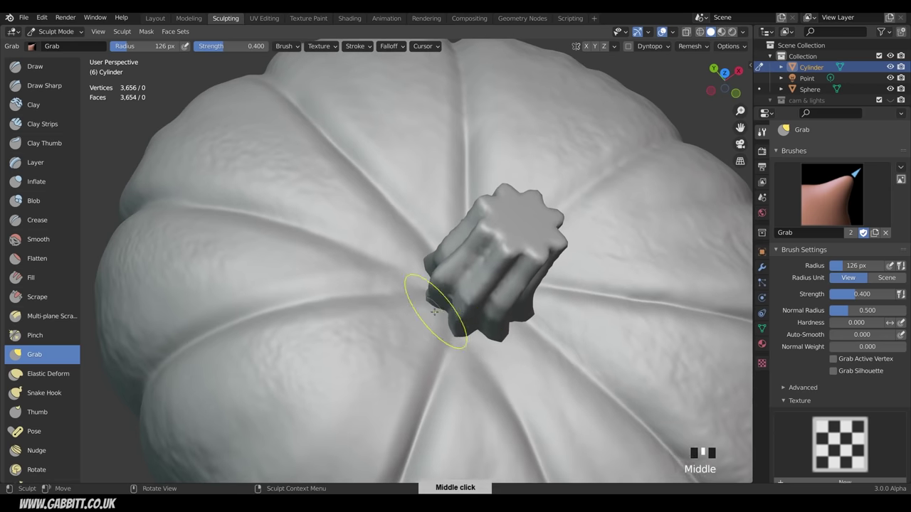
drag(441, 323, 432, 333)
drag(490, 336, 494, 351)
- Flare the neighbouring ridges around the stem's base outward and down with the Grab brush
middle_drag(493, 306, 495, 331)
drag(514, 348, 534, 359)
middle_drag(459, 361, 481, 369)
drag(480, 362, 485, 373)
drag(462, 352, 459, 362)
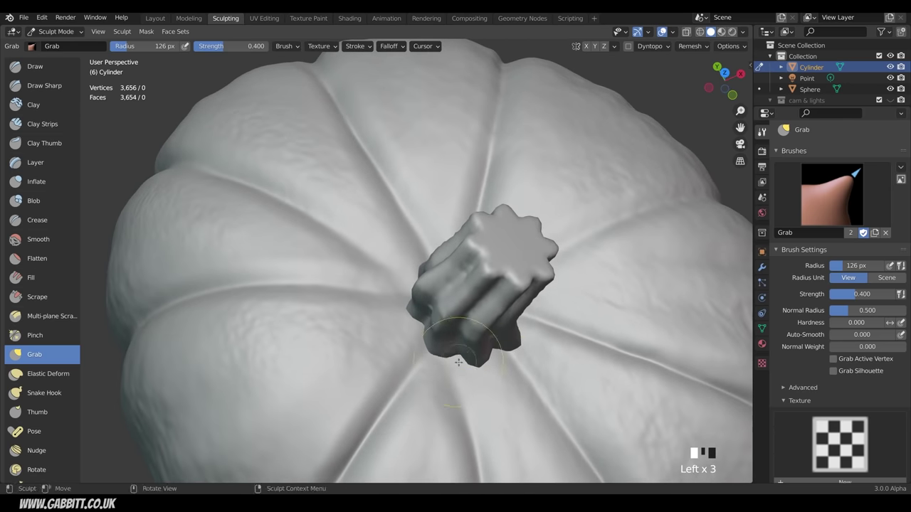
middle_drag(460, 361, 475, 307)
drag(479, 284, 477, 287)
middle_drag(478, 287, 507, 329)
- Continue around the stem, grabbing its base ridges down and outward onto the pumpkin's top
middle_drag(433, 227, 466, 192)
drag(473, 216, 475, 224)
middle_drag(475, 223, 420, 249)
shift+middle_drag(456, 267, 612, 274)
drag(438, 231, 435, 240)
drag(459, 219, 462, 228)
middle_drag(455, 160, 478, 192)
middle_drag(444, 292, 429, 225)
drag(429, 226, 425, 216)
middle_drag(413, 212, 428, 211)
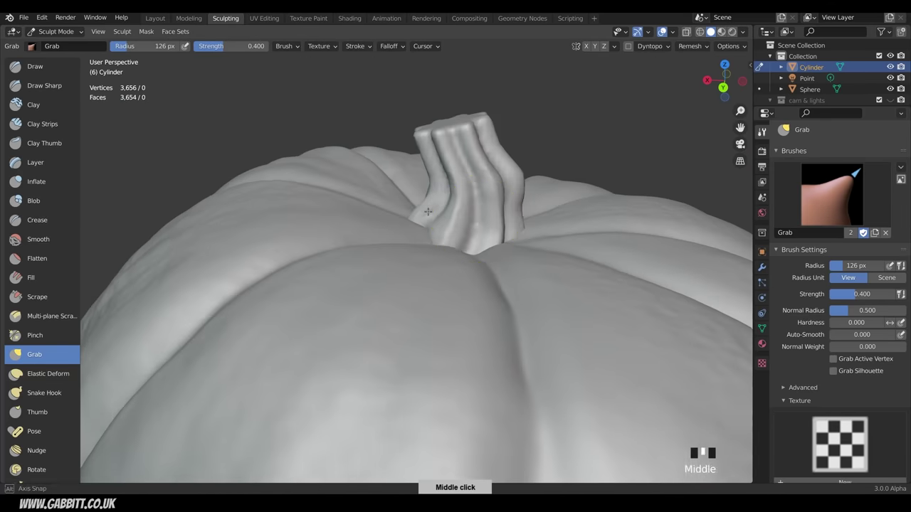
drag(453, 234, 452, 239)
- Grab several points of the stem's top rim upward to make the cut end uneven
mouse_move(469, 221)
middle_down()
mouse_move(532, 240)
mouse_move(507, 196)
middle_up()
drag(487, 142, 497, 108)
drag(466, 124, 467, 117)
drag(431, 141, 427, 135)
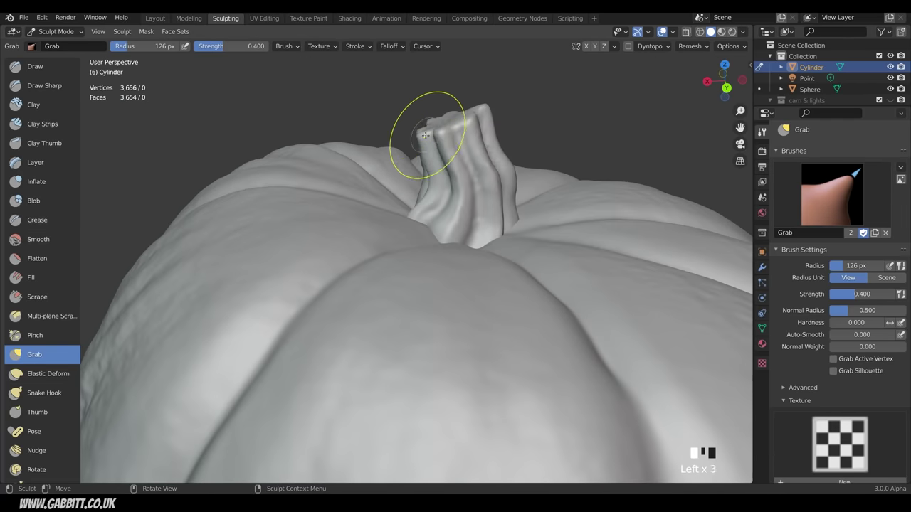
- Pull the base ridges on the front side of the stem outward with the Grab brush
mouse_move(429, 135)
middle_down()
mouse_move(555, 153)
mouse_move(576, 185)
middle_up()
shift+middle_drag(576, 185, 455, 220)
middle_drag(420, 214, 407, 248)
drag(393, 242, 391, 235)
drag(427, 230, 433, 236)
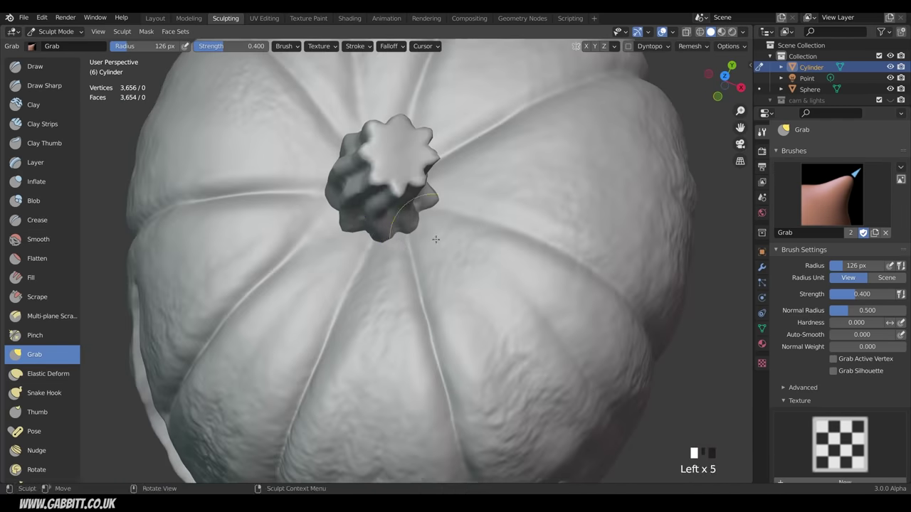
middle_drag(435, 238, 420, 206)
drag(356, 238, 356, 245)
middle_drag(378, 274, 392, 265)
drag(321, 255, 319, 260)
- Grab the base ridges on the back of the stem down so they meet the pumpkin's surface
mouse_move(306, 324)
middle_down()
mouse_move(344, 306)
mouse_move(363, 324)
middle_up()
drag(363, 324, 376, 338)
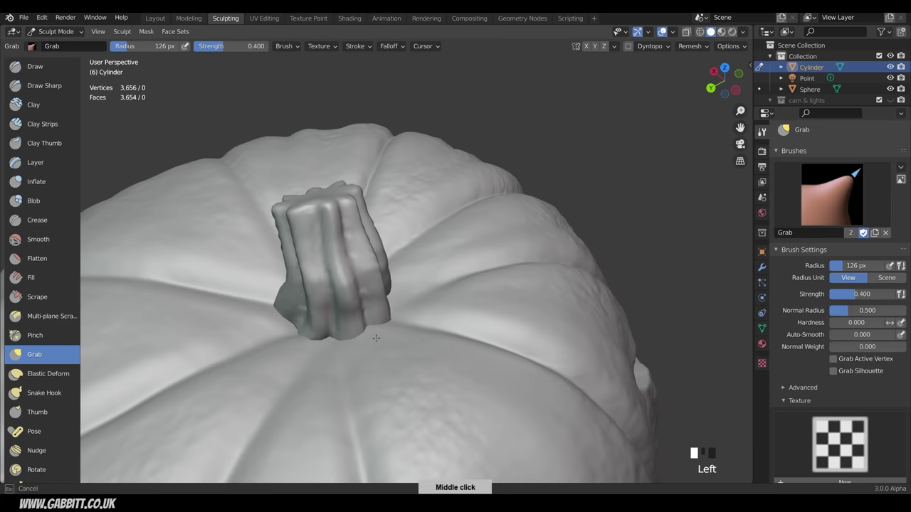
middle_drag(340, 343, 377, 332)
drag(377, 332, 380, 346)
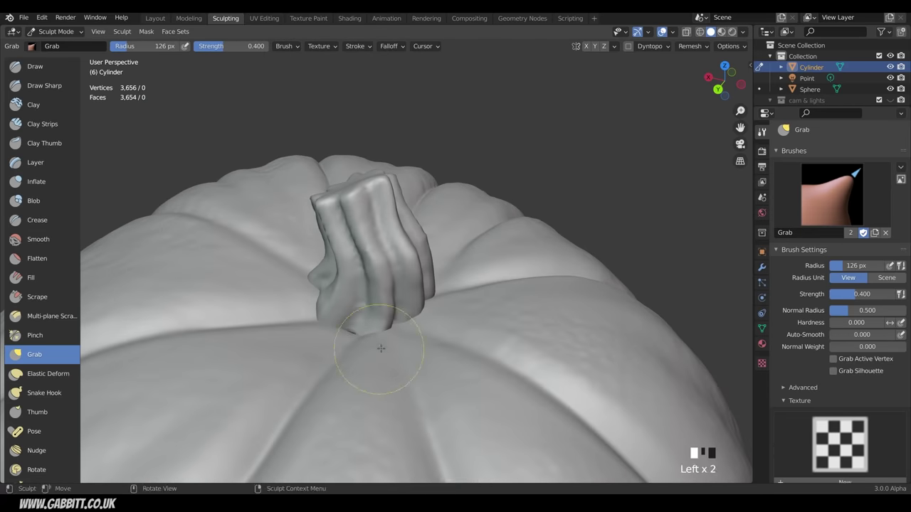
middle_drag(380, 347, 410, 336)
drag(411, 336, 412, 346)
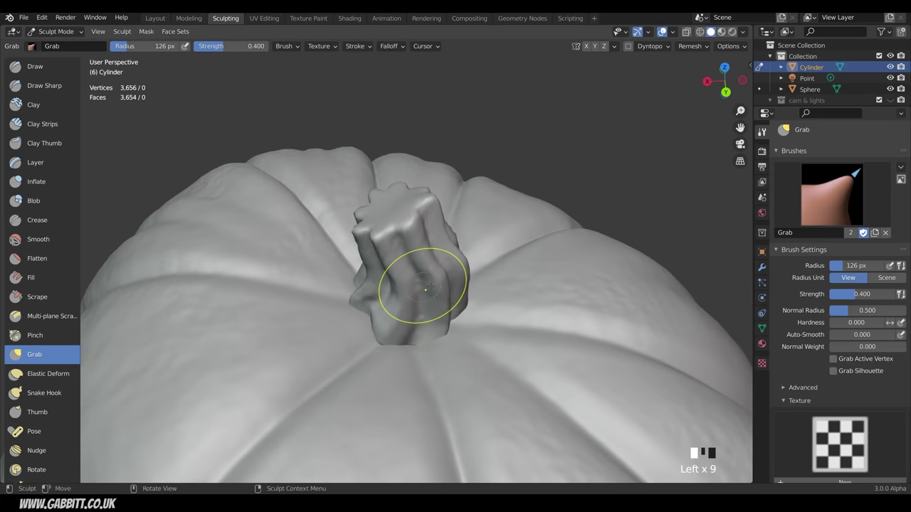
- Adjust the stem's side ridges and remaining top rim with the Grab brush, then check the overall silhouette
middle_drag(425, 288, 463, 263)
drag(463, 264, 470, 253)
middle_drag(469, 253, 493, 162)
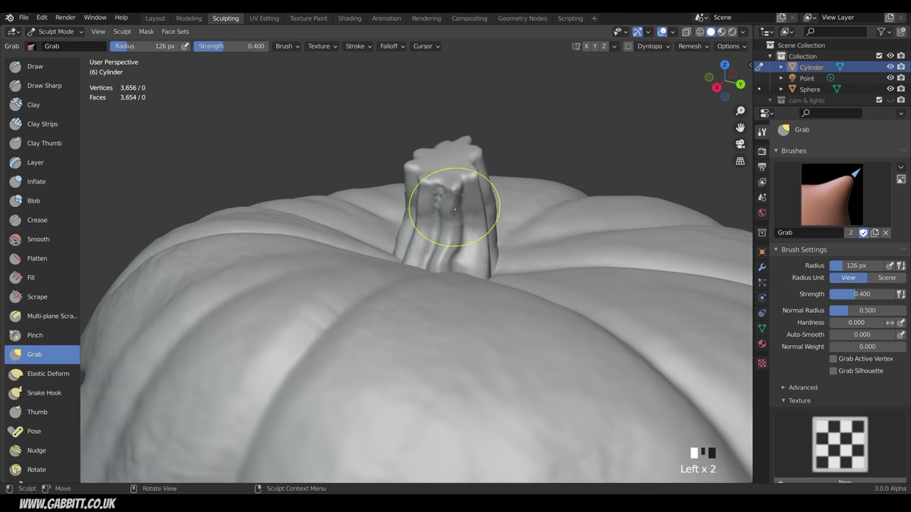
middle_drag(453, 210, 451, 166)
drag(451, 167, 455, 163)
middle_drag(455, 163, 549, 291)
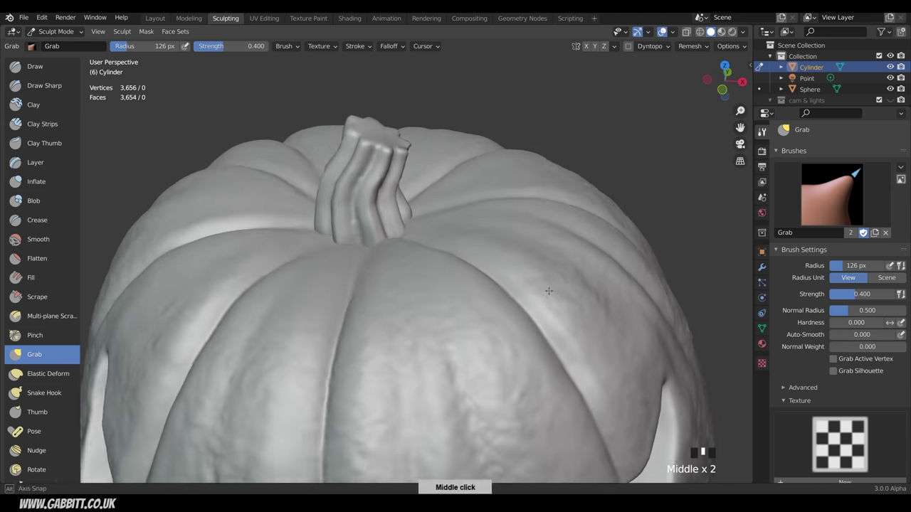
- Thicken the lower ends of the stem's ridges with the untextured Draw brush at strength 0.150
click(35, 66)
mouse_move(391, 203)
ctrl+middle_down()
mouse_move(474, 248)
mouse_move(494, 215)
mouse_move(413, 193)
mouse_move(561, 218)
mouse_move(283, 269)
ctrl+middle_up()
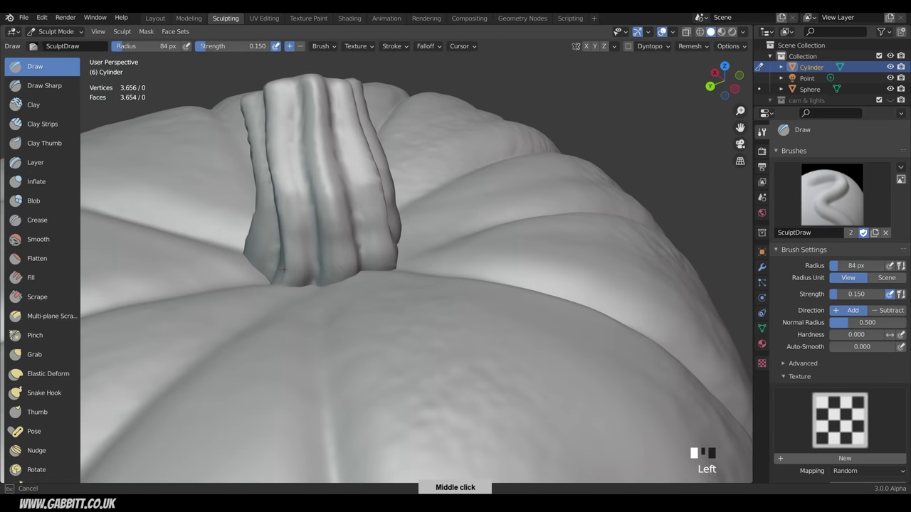
drag(285, 269, 296, 259)
shift+middle_drag(380, 267, 512, 320)
drag(279, 307, 320, 310)
mouse_move(420, 253)
middle_down()
mouse_move(456, 260)
mouse_move(495, 239)
middle_up()
mouse_move(336, 298)
mouse_down()
mouse_move(328, 302)
mouse_move(341, 321)
mouse_up()
shift+middle_drag(427, 306, 484, 321)
- Build up the next base ridges around the stem with more Draw strokes
middle_drag(399, 284, 489, 325)
drag(374, 322, 342, 320)
middle_drag(349, 299, 397, 306)
drag(314, 330, 373, 319)
middle_drag(370, 306, 441, 274)
shift+middle_drag(419, 285, 434, 302)
mouse_move(356, 316)
mouse_down()
mouse_move(356, 336)
mouse_move(388, 338)
mouse_move(311, 336)
mouse_up()
middle_drag(405, 289, 418, 282)
- Carve the hollows between the stem's base ridges with inverted Draw strokes and build up the adjoining ridge
ctrl+drag(339, 368, 344, 369)
middle_drag(447, 362, 432, 373)
ctrl+drag(333, 371, 346, 351)
middle_drag(342, 356, 373, 378)
ctrl+drag(351, 371, 328, 366)
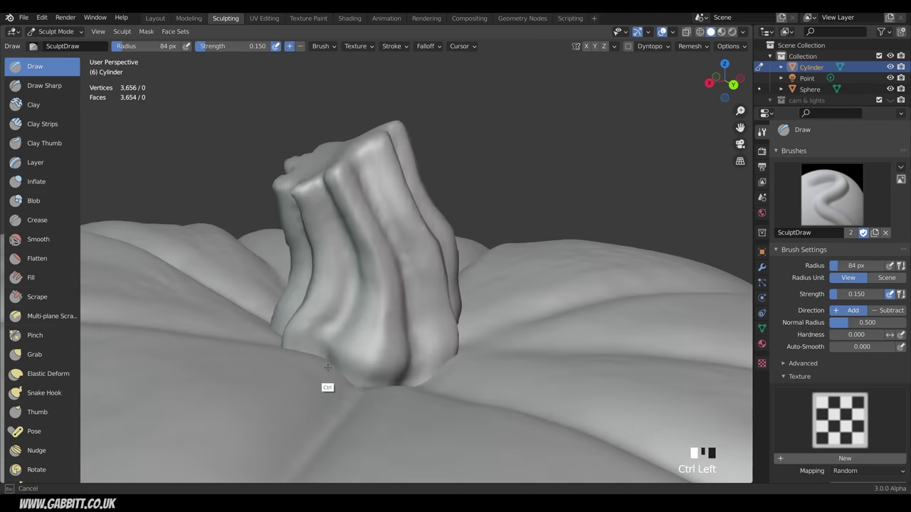
middle_drag(327, 367, 371, 389)
drag(349, 368, 326, 349)
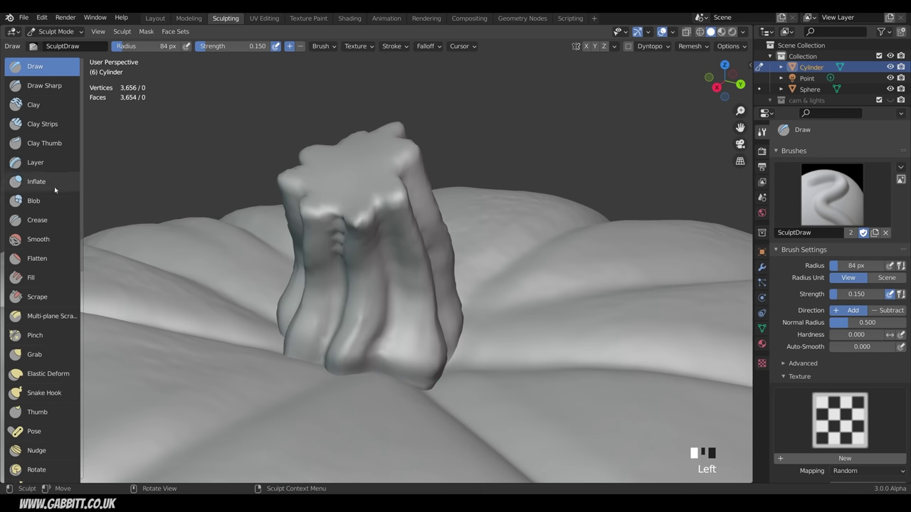
- Choose the Crease brush, smooth the rough groove below the stem's top rim and crease it lightly
click(37, 220)
middle_drag(378, 269, 416, 260)
mouse_move(398, 276)
shift+mouse_down()
mouse_move(387, 251)
mouse_move(380, 271)
shift+mouse_up()
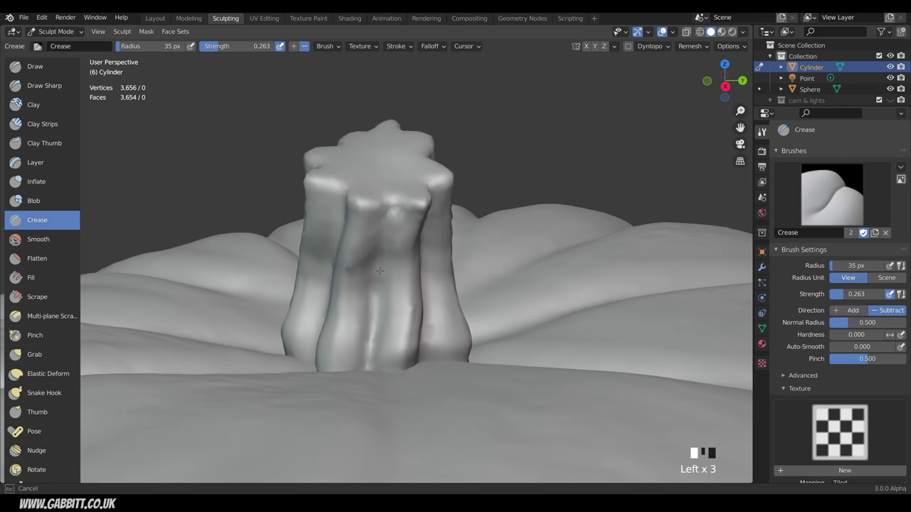
middle_drag(411, 268, 380, 222)
drag(380, 221, 379, 221)
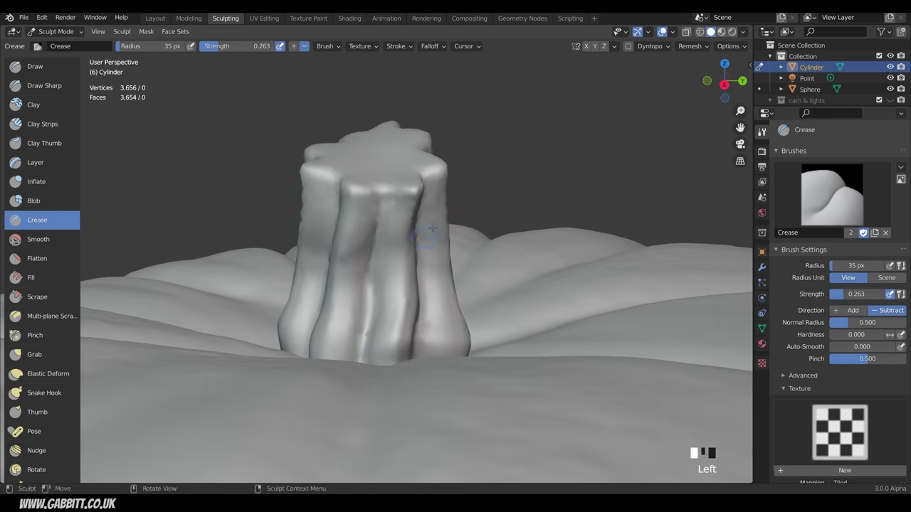
middle_drag(432, 228, 459, 387)
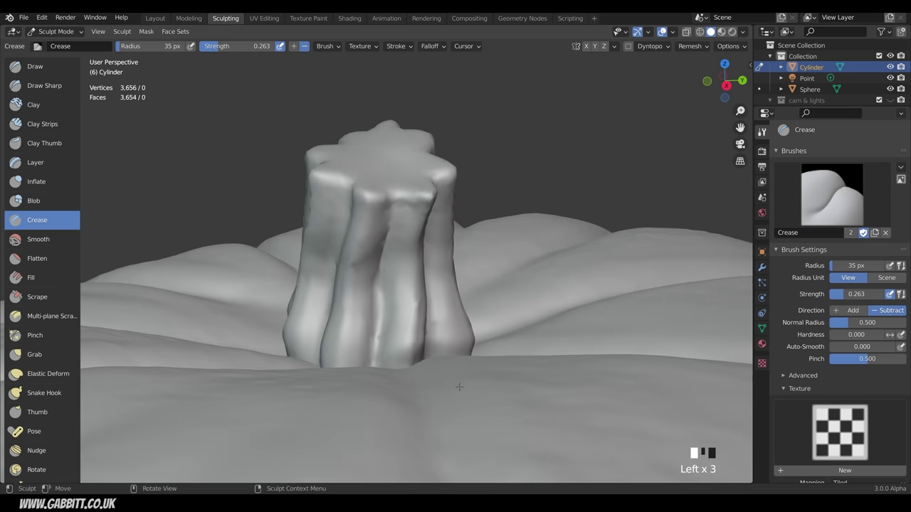
- Carve a groove down the stem with the Crease brush at strength 0.442, enlarging its radius to 67 px, and smooth the rim
drag(872, 297, 873, 297)
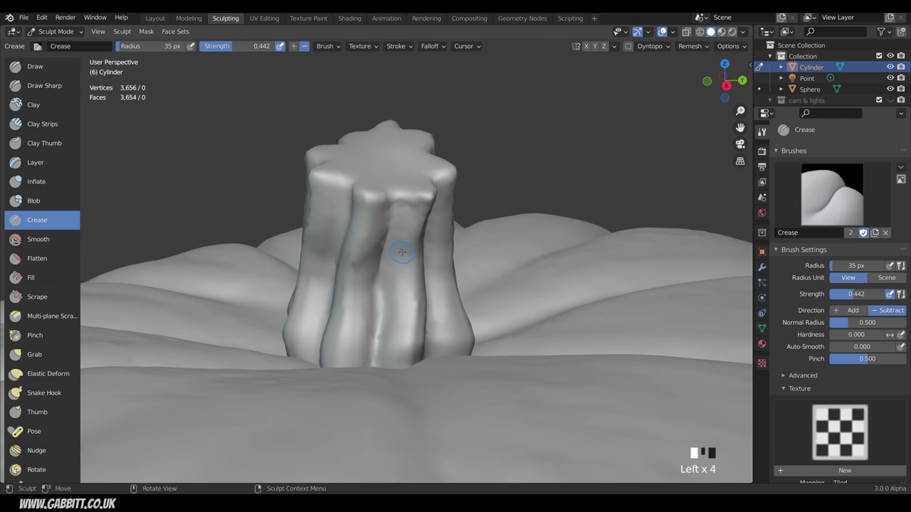
drag(391, 207, 377, 352)
drag(394, 213, 377, 355)
middle_drag(381, 342, 420, 347)
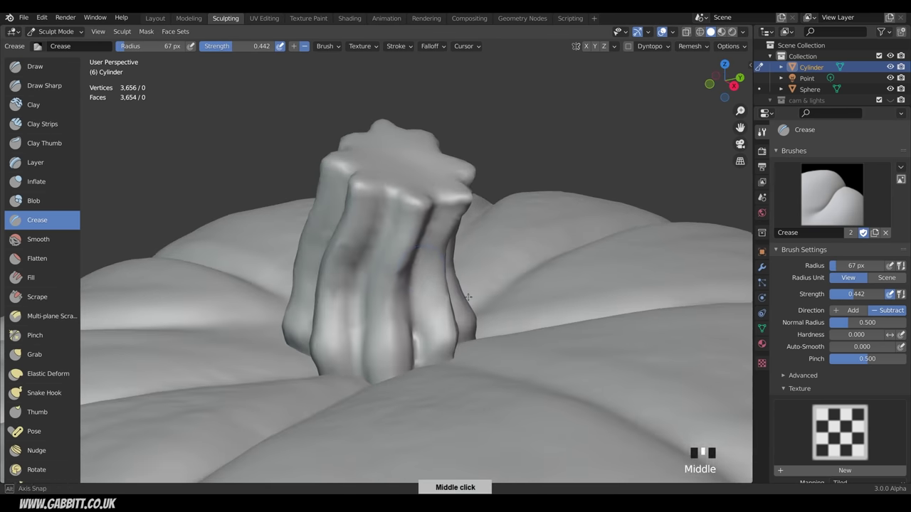
drag(392, 208, 366, 384)
shift+drag(404, 173, 406, 169)
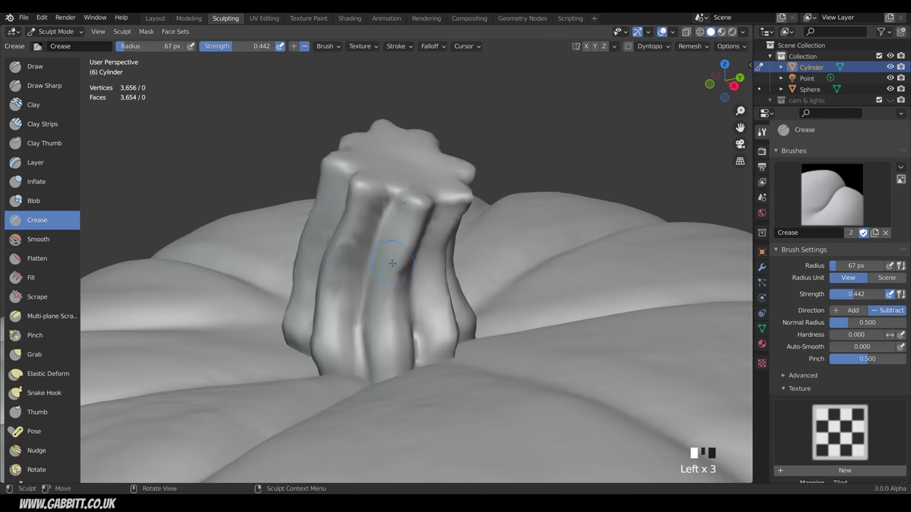
- Crease the neighbouring grooves of the stem and smooth the rough area between the ridges
middle_drag(392, 263, 403, 190)
drag(396, 314, 398, 302)
mouse_move(398, 303)
middle_down()
mouse_move(418, 269)
mouse_move(444, 264)
middle_up()
drag(445, 232, 430, 306)
middle_drag(429, 305, 447, 288)
mouse_move(390, 220)
shift+mouse_down()
mouse_move(384, 301)
mouse_move(388, 284)
shift+mouse_up()
- Crease long vertical grooves into the broad ridges on the opposite side of the stem and smooth their upper parts
middle_drag(416, 314, 503, 319)
drag(394, 151, 386, 313)
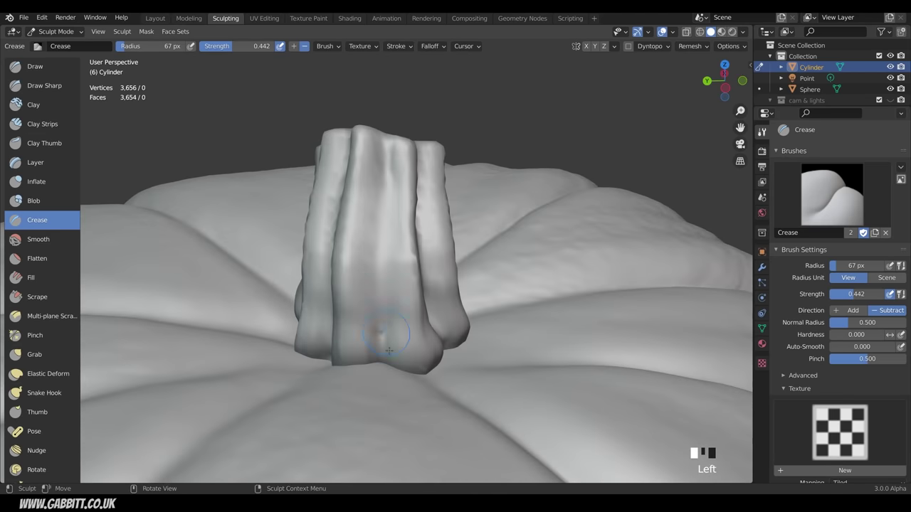
middle_drag(424, 288, 491, 289)
drag(371, 150, 361, 179)
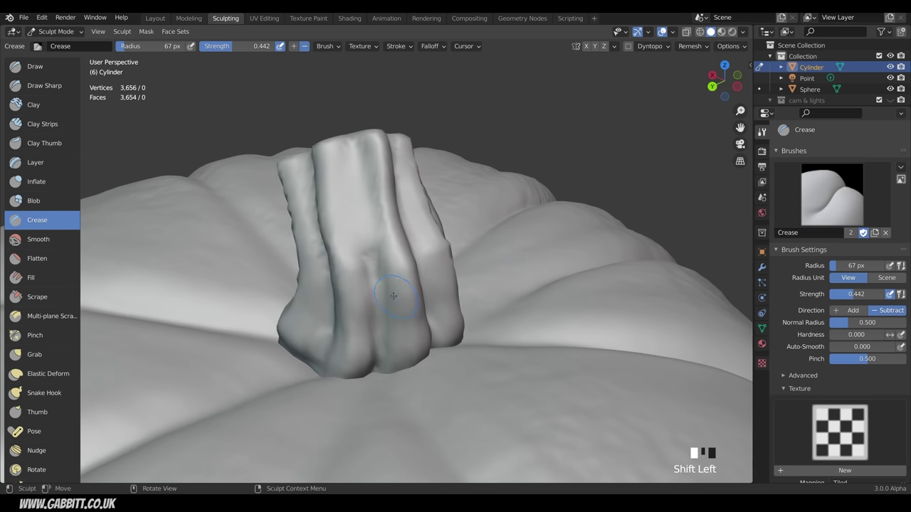
middle_drag(403, 302, 337, 175)
middle_drag(403, 307, 497, 287)
mouse_move(370, 239)
shift+mouse_down()
mouse_move(370, 259)
mouse_move(350, 178)
shift+mouse_up()
mouse_move(378, 214)
middle_down()
mouse_move(479, 242)
mouse_move(433, 301)
middle_up()
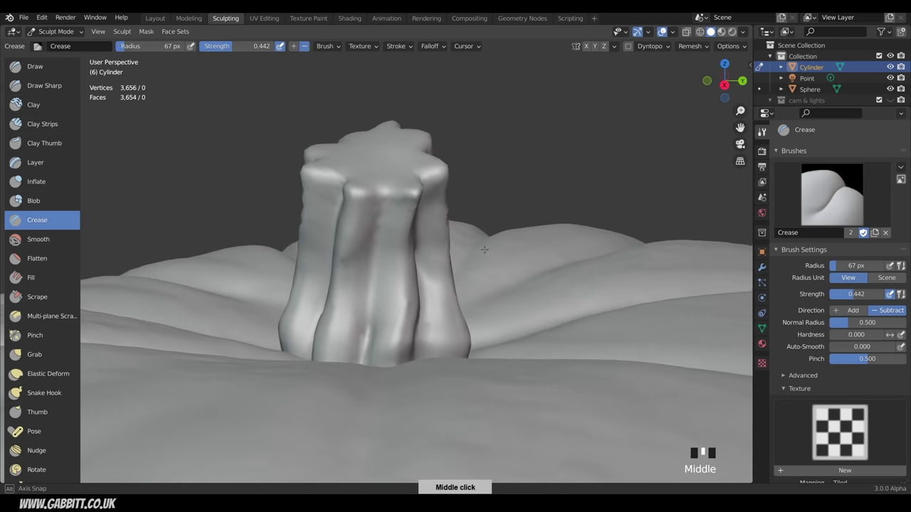
- Reduce the Crease brush radius to 40 px and raise thin ridges along the stem's lower faces with inverted strokes
key(f)
click(437, 270)
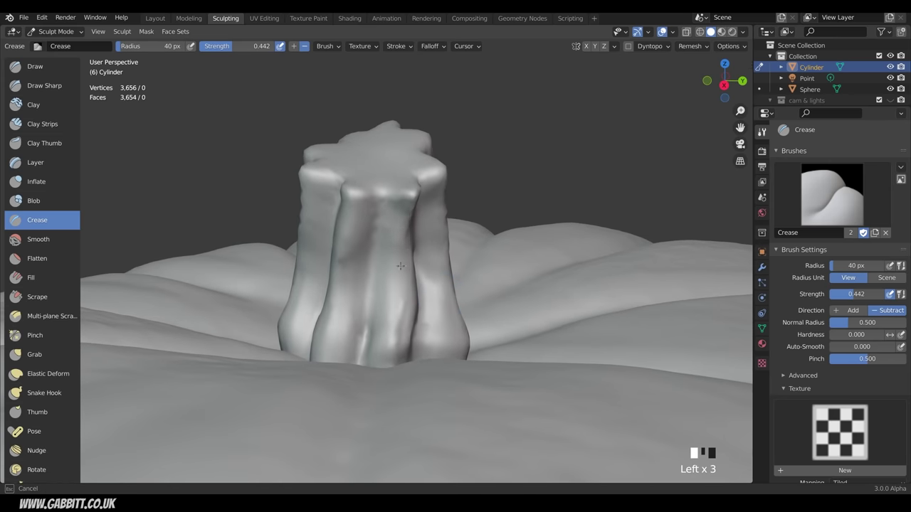
drag(401, 266, 403, 256)
middle_drag(400, 260, 407, 251)
ctrl+drag(403, 306, 397, 361)
middle_drag(407, 306, 471, 279)
mouse_move(370, 284)
ctrl+mouse_down()
mouse_move(361, 323)
mouse_move(379, 333)
ctrl+mouse_up()
ctrl+drag(381, 331, 398, 274)
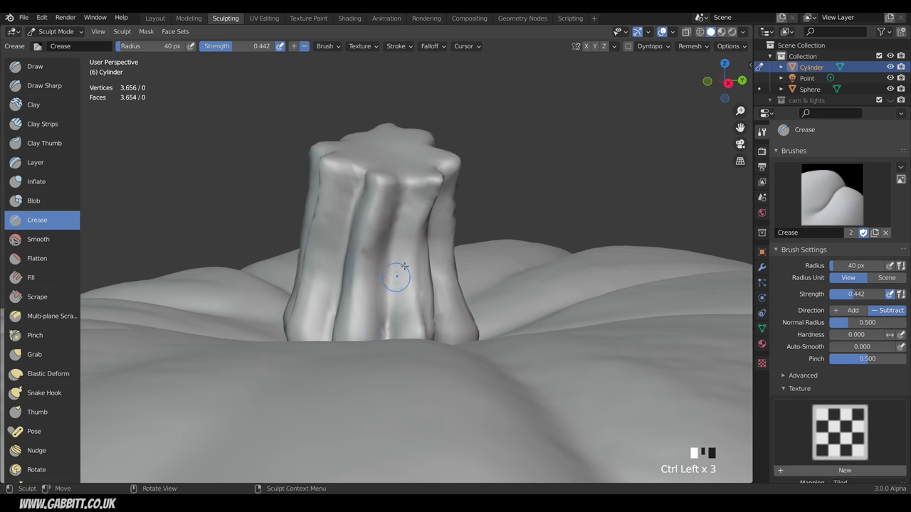
mouse_move(404, 266)
middle_down()
mouse_move(373, 150)
mouse_move(486, 177)
mouse_move(429, 180)
mouse_move(454, 168)
middle_up()
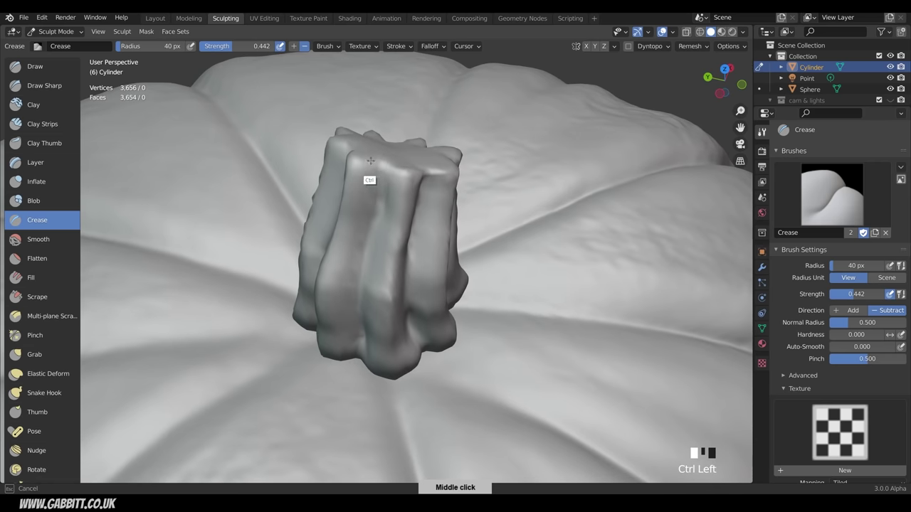
- Sharpen the ridges near the stem's top rim with inverted Crease strokes, crease the adjoining groove and smooth it lightly
ctrl+drag(371, 161, 356, 165)
middle_drag(399, 166, 498, 165)
ctrl+drag(335, 185, 322, 196)
middle_drag(363, 234, 452, 191)
drag(381, 222, 392, 254)
middle_drag(430, 368, 420, 269)
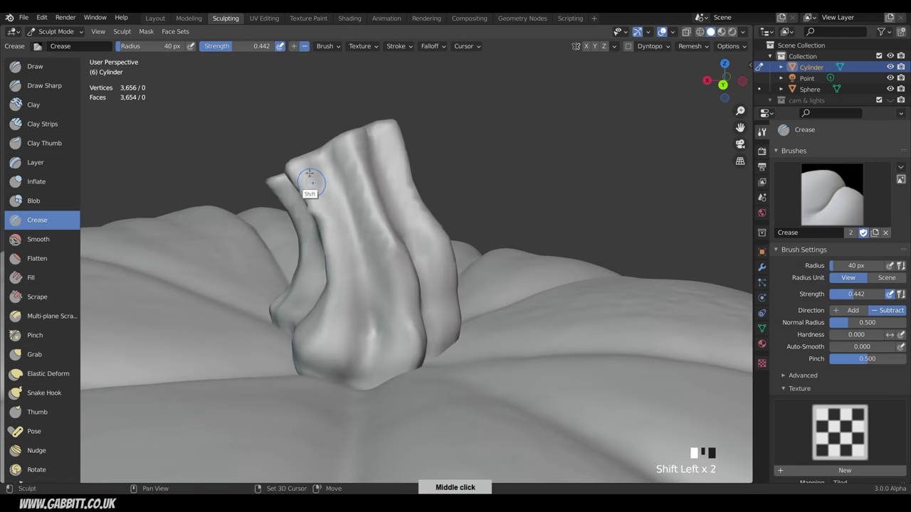
- Nudge the stem's side and base ridges into shape with the Grab brush at radius 126 px and strength 0.400
ctrl+middle_drag(310, 183, 539, 463)
mouse_move(462, 398)
middle_down()
mouse_move(379, 338)
mouse_move(420, 333)
middle_up()
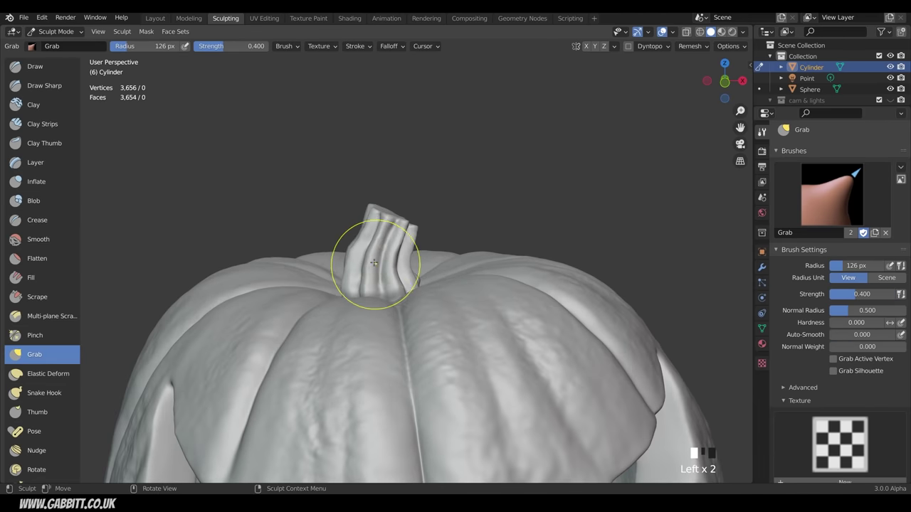
drag(413, 228, 416, 229)
mouse_move(427, 263)
middle_down()
mouse_move(512, 265)
mouse_move(385, 288)
middle_up()
drag(399, 242, 403, 251)
drag(403, 256, 406, 264)
middle_drag(427, 264, 601, 253)
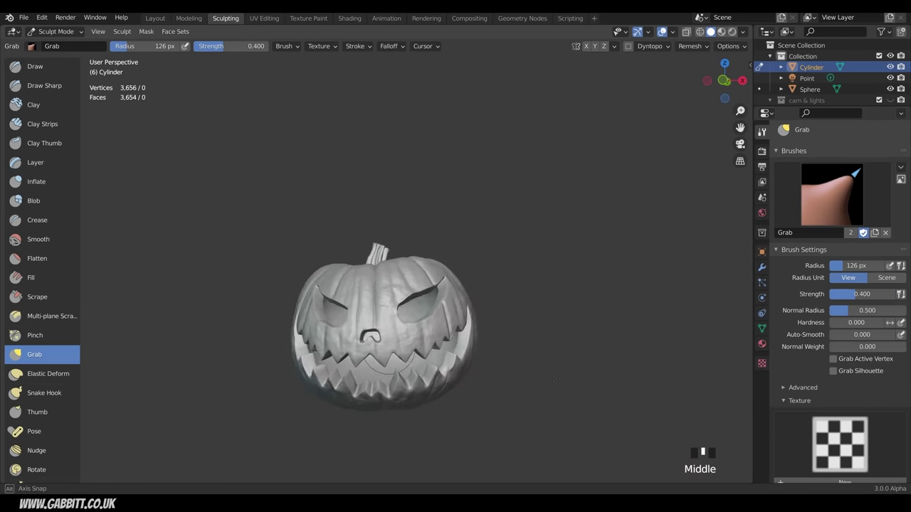
ctrl+middle_drag(454, 341, 454, 307)
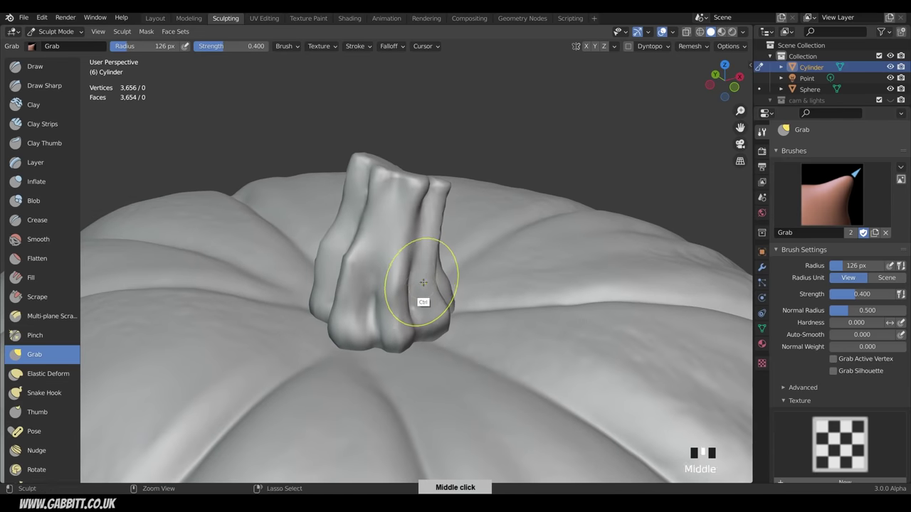
key(ctrl+z)
- Smooth the stem's ridges from the top rim down to the flared base with the Smooth brush at radius 35 px and strength 0.340
click(55, 241)
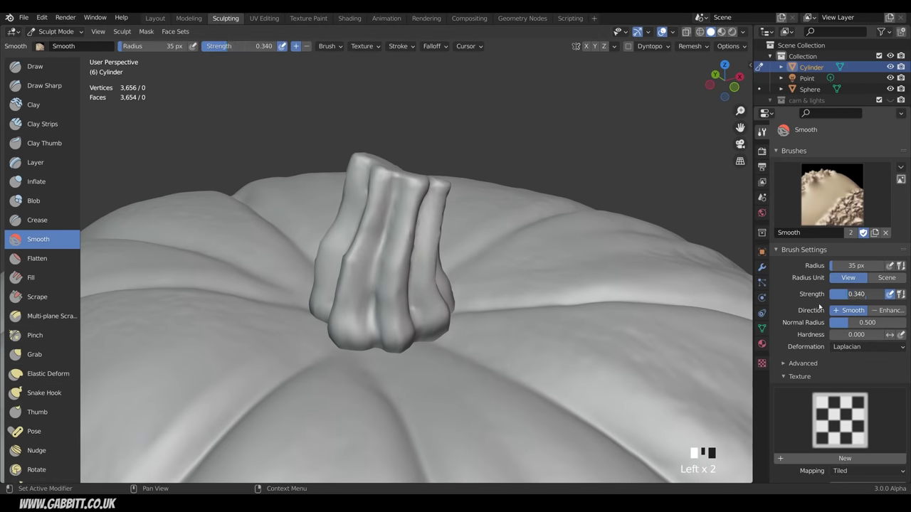
shift+drag(392, 207, 392, 206)
mouse_move(395, 310)
middle_down()
mouse_move(378, 299)
mouse_move(380, 346)
mouse_move(409, 255)
mouse_move(387, 215)
middle_up()
shift+drag(387, 214, 384, 224)
middle_drag(385, 224, 376, 240)
shift+drag(376, 241, 363, 299)
shift+drag(363, 299, 352, 335)
middle_drag(352, 335, 358, 334)
mouse_move(358, 334)
shift+mouse_down()
mouse_move(358, 344)
mouse_move(384, 297)
shift+mouse_up()
middle_drag(384, 297, 329, 260)
shift+drag(329, 260, 325, 282)
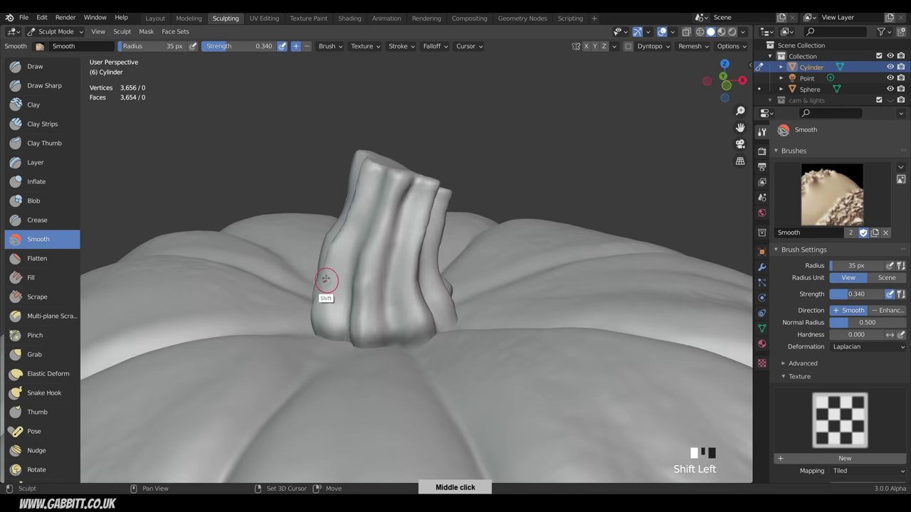
- Continue smoothing the remaining rough ridges around the other sides of the stem
mouse_move(326, 283)
middle_down()
mouse_move(380, 209)
mouse_move(365, 235)
middle_up()
mouse_move(366, 235)
shift+mouse_down()
mouse_move(358, 302)
mouse_move(358, 292)
shift+mouse_up()
middle_drag(358, 292, 365, 208)
shift+drag(364, 207, 362, 238)
middle_drag(361, 239, 347, 251)
drag(347, 250, 348, 271)
mouse_move(349, 271)
middle_down()
mouse_move(388, 266)
mouse_move(377, 270)
middle_up()
- Choose the Draw brush at radius 84 px and use its smoothing mode on the stem's rim, grooves and base
click(35, 66)
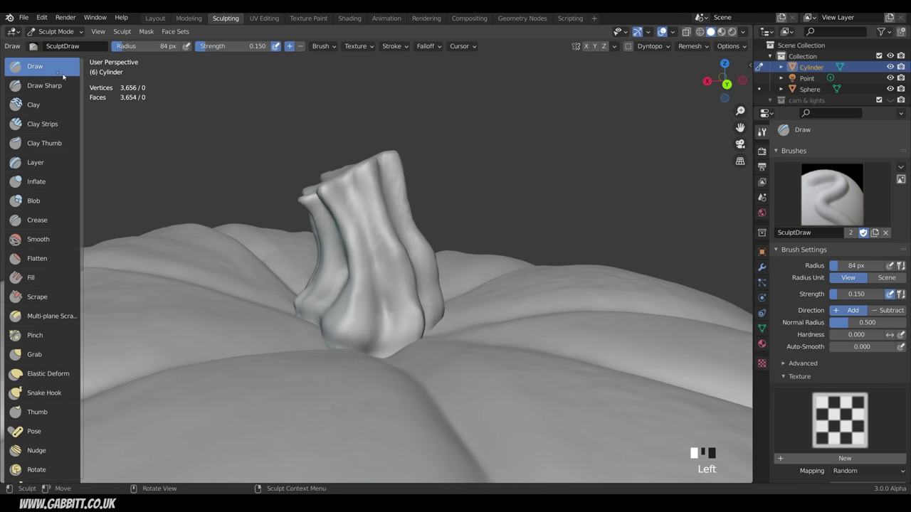
middle_drag(425, 243, 398, 265)
middle_drag(398, 265, 365, 285)
shift+drag(365, 285, 368, 244)
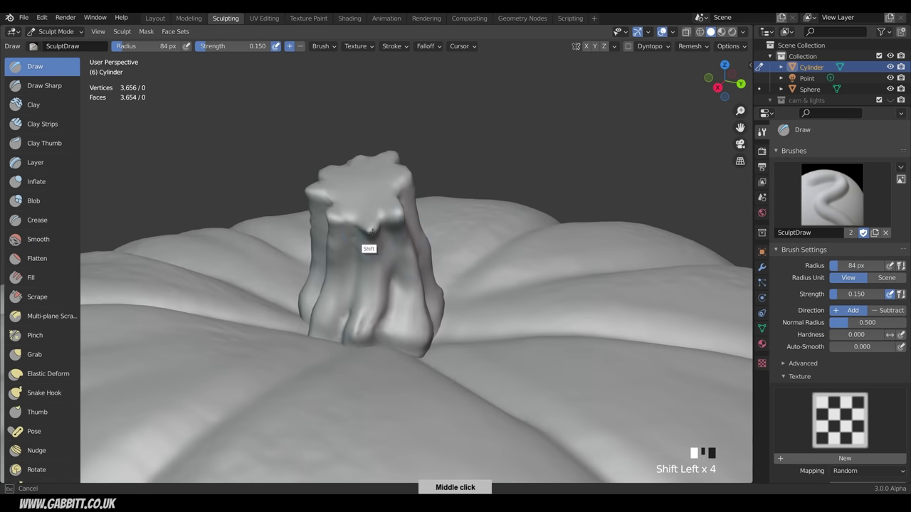
middle_drag(368, 243, 376, 186)
shift+drag(376, 187, 370, 259)
mouse_move(370, 260)
middle_down()
mouse_move(391, 243)
mouse_move(399, 274)
middle_up()
shift+drag(399, 274, 400, 297)
middle_drag(401, 297, 374, 292)
shift+drag(374, 292, 372, 314)
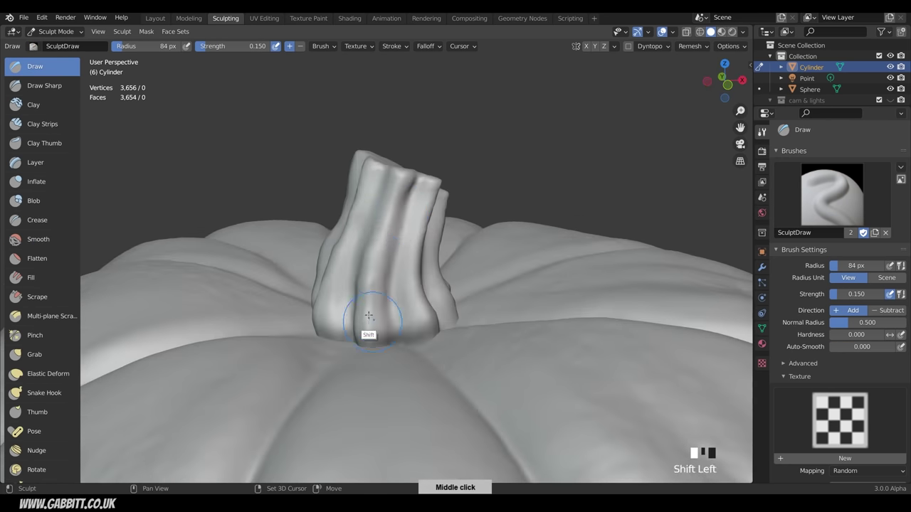
- Assign the little bumps texture to the Draw brush, set its strength to 0.317 and apply bumps to the front of the stem
mouse_move(372, 314)
middle_down()
mouse_move(455, 256)
mouse_move(484, 335)
middle_up()
mouse_move(484, 334)
ctrl+middle_down()
mouse_move(507, 401)
mouse_move(601, 404)
ctrl+middle_up()
click(834, 406)
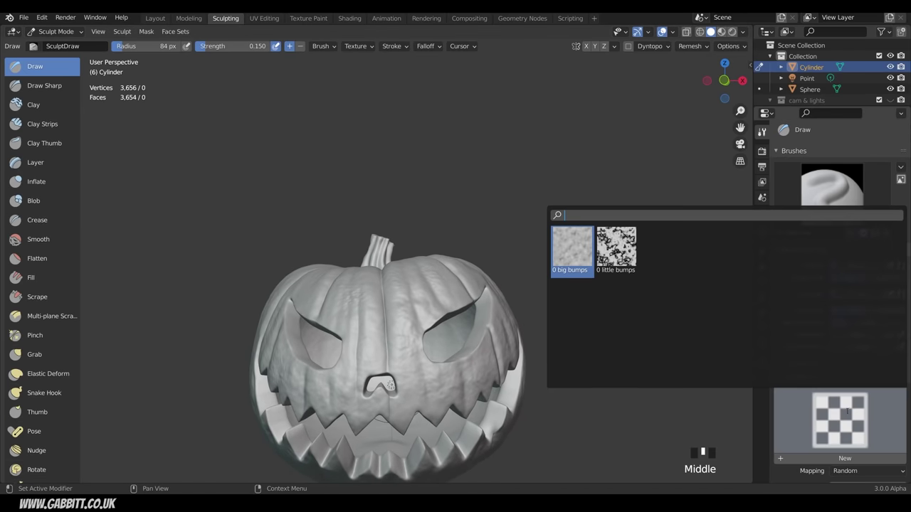
click(615, 260)
ctrl+middle_drag(403, 313, 387, 252)
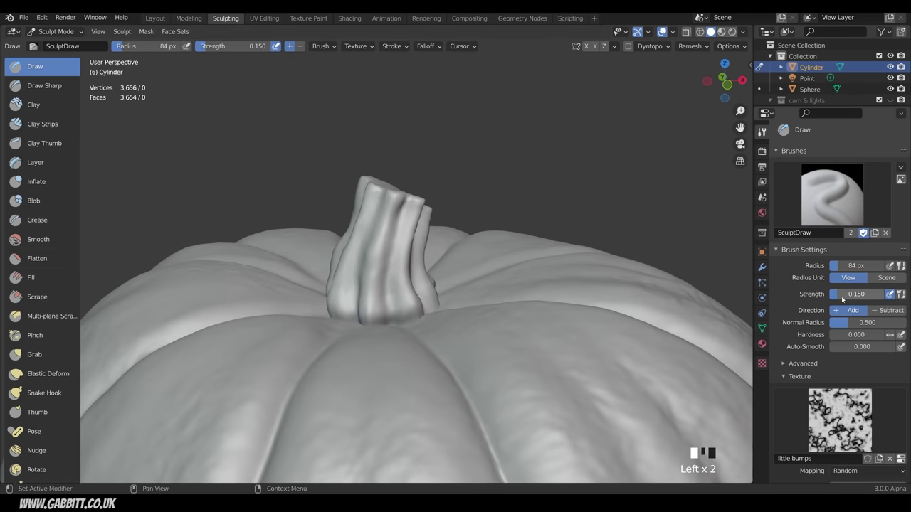
drag(380, 277, 372, 231)
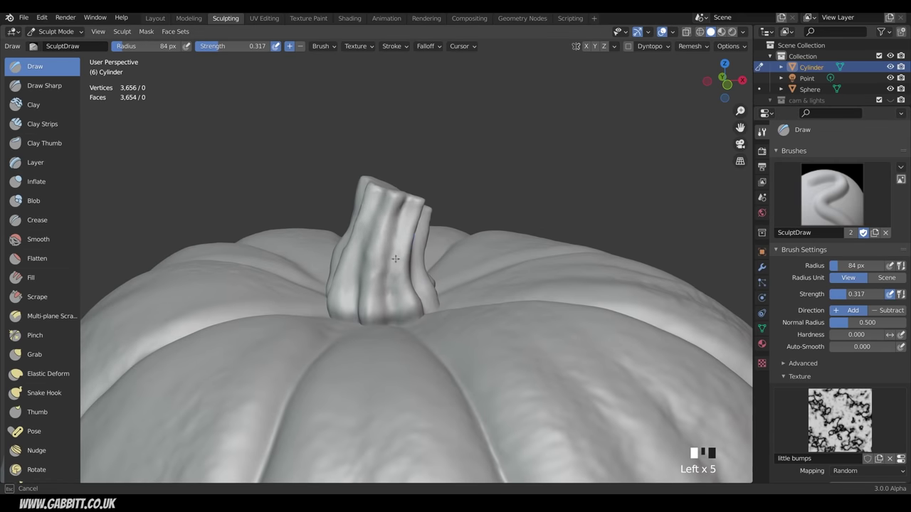
- Add raised and carved little bumps along the ridges around the stem's sides with the Draw brush
middle_drag(407, 287, 455, 288)
ctrl+drag(399, 290, 390, 246)
middle_drag(427, 290, 509, 292)
ctrl+drag(371, 285, 366, 228)
middle_drag(365, 263, 407, 287)
drag(389, 286, 377, 226)
middle_drag(383, 279, 427, 283)
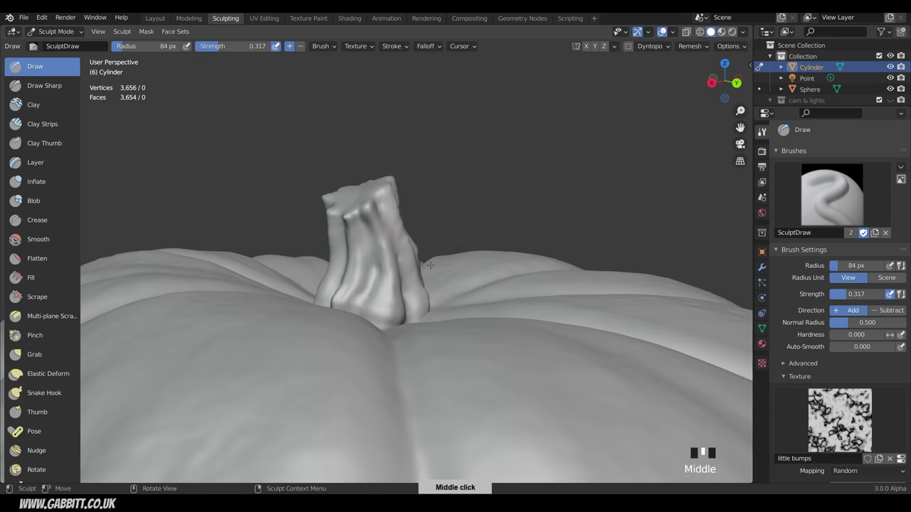
- Carve the little bumps texture into the remaining stem ridges with inverted Draw strokes
ctrl+drag(374, 293, 365, 239)
middle_drag(380, 278, 425, 284)
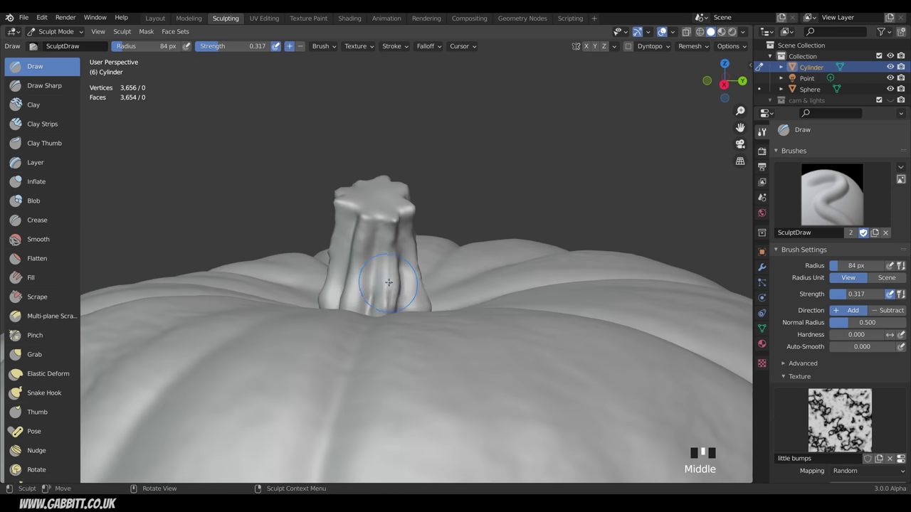
ctrl+click(358, 291)
middle_drag(358, 290, 438, 288)
ctrl+click(362, 264)
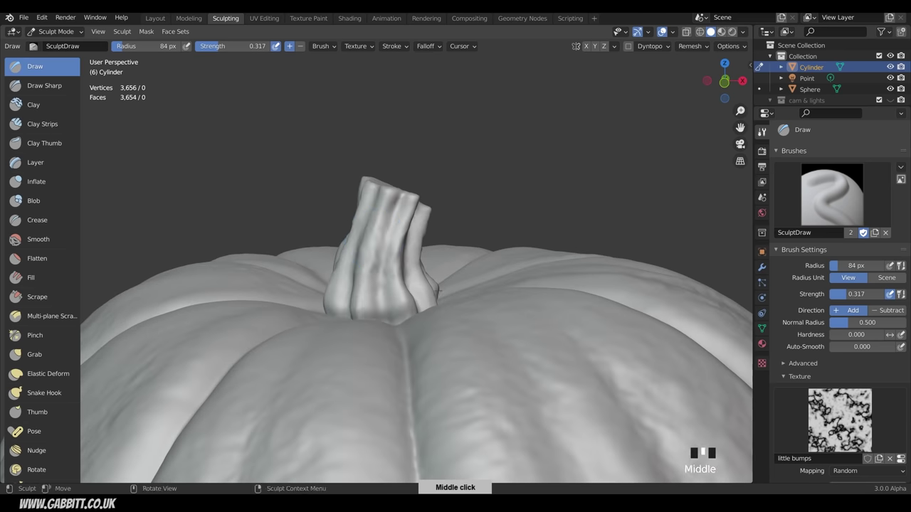
ctrl+drag(385, 299, 384, 256)
ctrl+drag(390, 299, 388, 256)
- Check the whole pumpkin, leave sculpting on the stem and enter Sculpt Mode on the pumpkin body
mouse_move(391, 274)
middle_down()
mouse_move(438, 313)
mouse_move(497, 431)
middle_up()
mouse_move(385, 370)
middle_down()
mouse_move(462, 325)
mouse_move(405, 331)
mouse_move(491, 343)
mouse_move(405, 329)
mouse_move(409, 385)
middle_up()
middle_drag(409, 356, 370, 354)
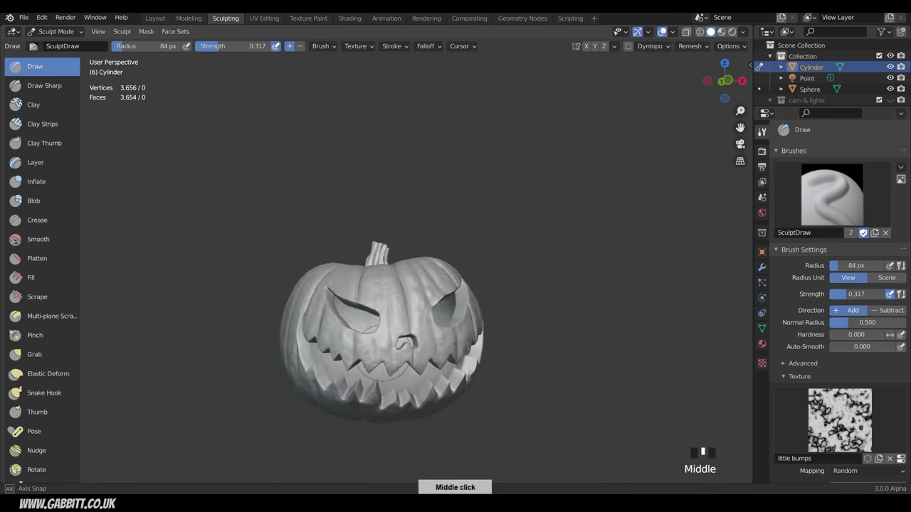
middle_drag(481, 375, 430, 384)
ctrl+middle_drag(499, 391, 533, 351)
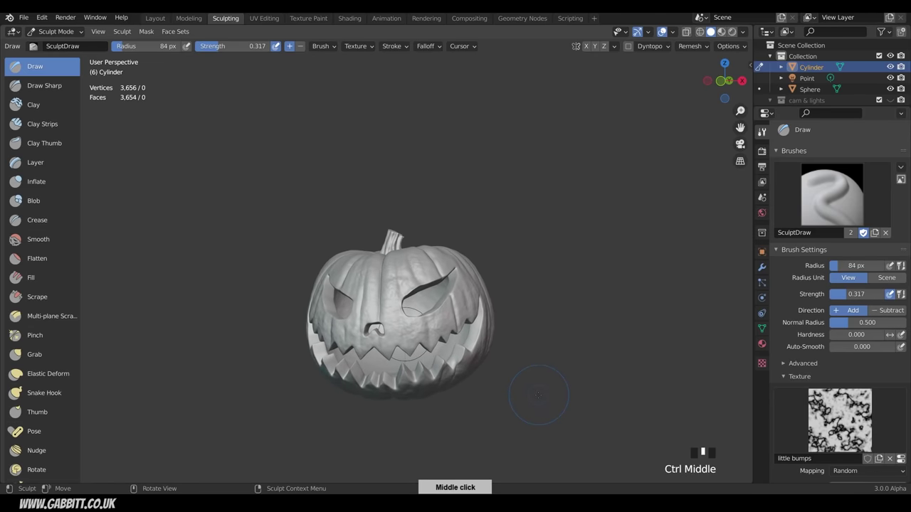
middle_drag(540, 398, 566, 393)
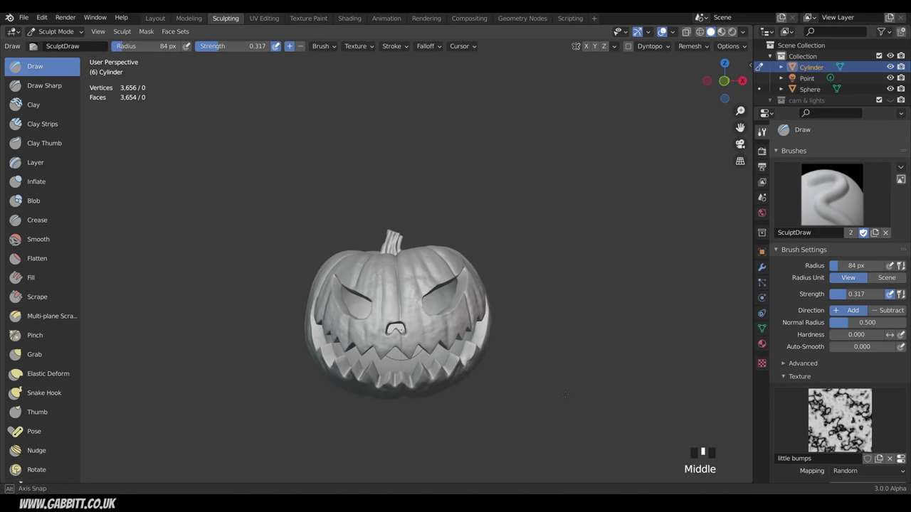
key(ctrl+Tab)
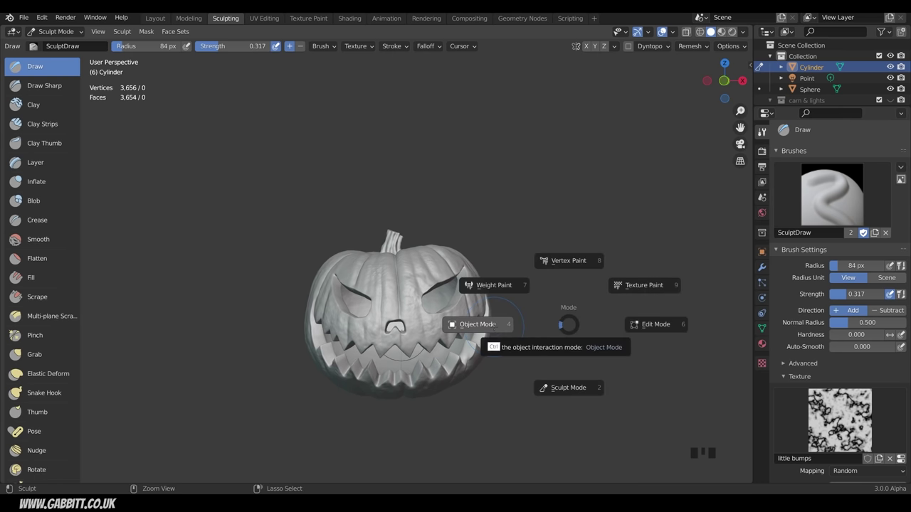
click(493, 330)
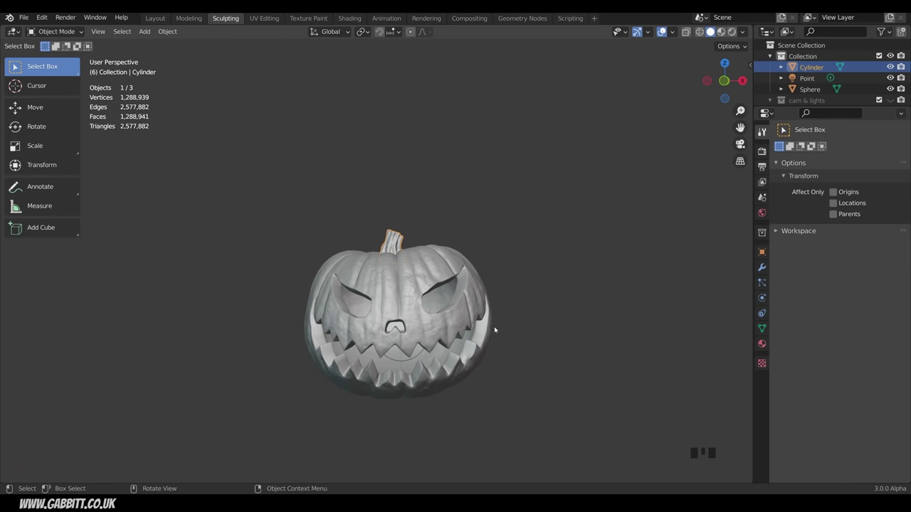
click(453, 264)
key(ctrl+Tab)
click(497, 331)
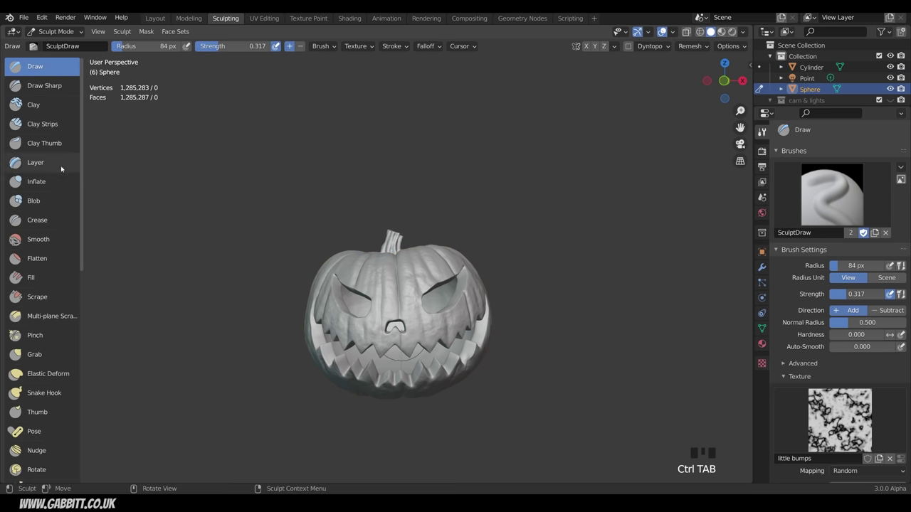
- Crease the grooves between the pumpkin's front ribs with the Crease brush at radius 78 px, and undo the last stroke
click(56, 221)
mouse_move(381, 313)
ctrl+middle_down()
mouse_move(398, 242)
mouse_move(417, 308)
ctrl+middle_up()
middle_drag(406, 359, 462, 248)
drag(403, 249, 400, 299)
middle_drag(401, 299, 491, 292)
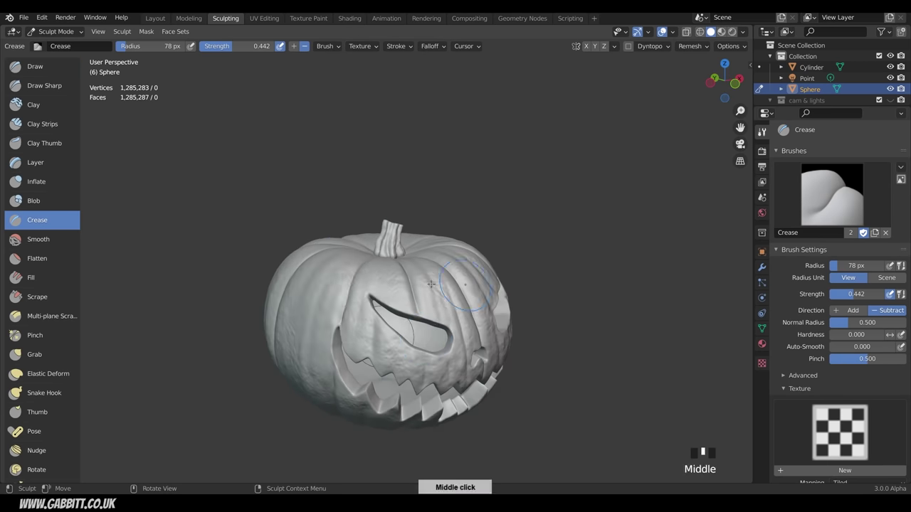
drag(370, 265, 339, 334)
middle_drag(370, 314, 324, 299)
key(ctrl+z)
- Swell the pumpkin's upper front ribs above the eyes with the Inflate brush at radius 94 px and strength 0.500
mouse_move(498, 257)
middle_down()
mouse_move(441, 235)
mouse_move(397, 241)
mouse_move(457, 251)
mouse_move(436, 253)
middle_up()
click(36, 182)
drag(444, 282, 441, 326)
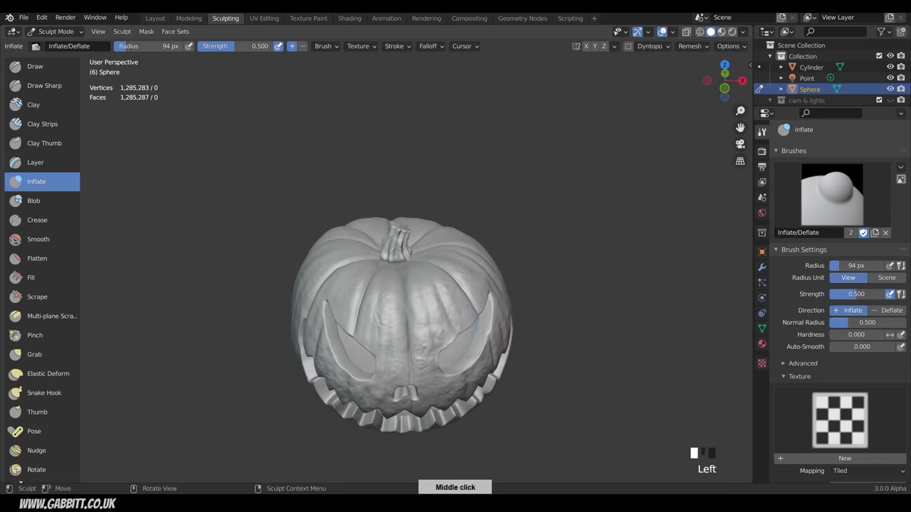
middle_drag(456, 306, 416, 303)
drag(439, 292, 440, 313)
drag(463, 277, 498, 377)
- Inflate the ribs around the pumpkin's sides and back
mouse_move(518, 299)
middle_down()
mouse_move(476, 230)
mouse_move(513, 320)
mouse_move(637, 368)
mouse_move(669, 365)
middle_up()
drag(384, 285, 395, 342)
mouse_move(398, 335)
middle_down()
mouse_move(420, 303)
mouse_move(424, 260)
middle_up()
drag(370, 299, 363, 348)
middle_drag(342, 285, 391, 306)
drag(342, 285, 338, 242)
middle_drag(399, 299, 451, 387)
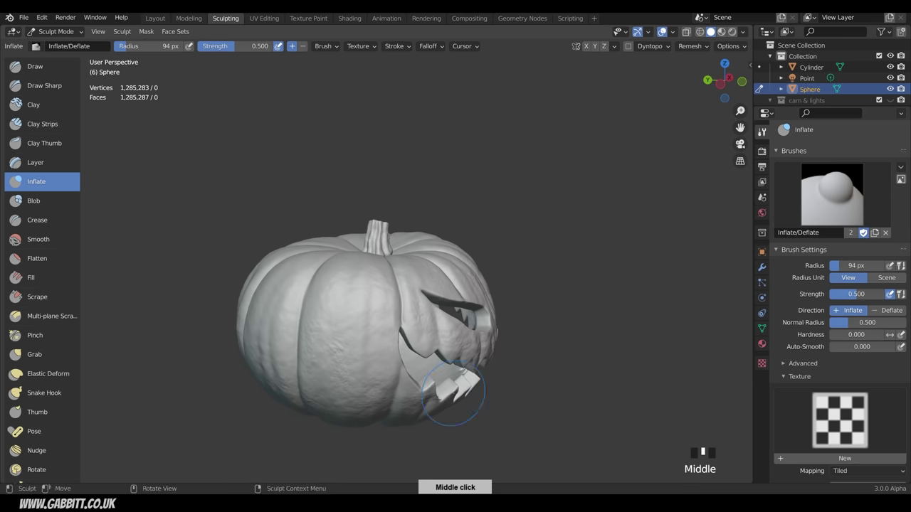
- Try to inflate the side rib beside the mouth corner
drag(399, 314, 397, 355)
drag(395, 321, 396, 361)
mouse_move(396, 361)
middle_down()
mouse_move(419, 346)
mouse_move(380, 370)
mouse_move(367, 324)
middle_up()
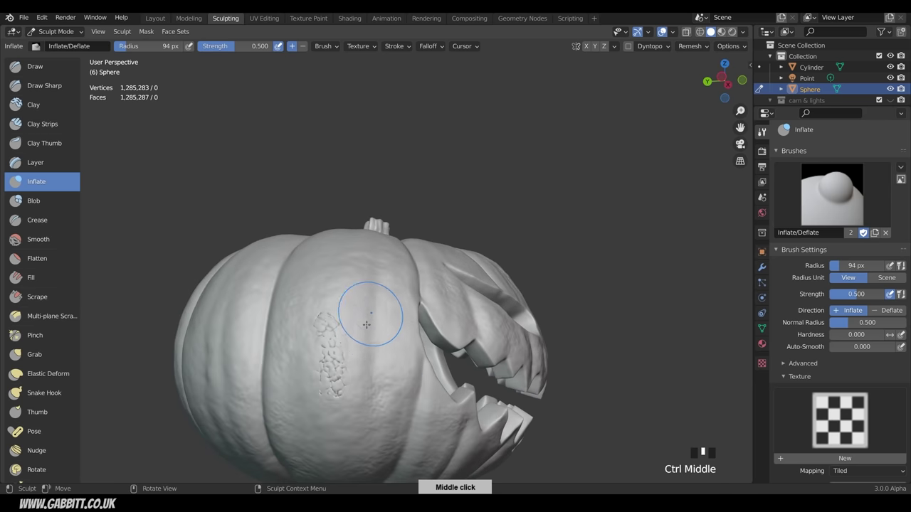
key(ctrl+z)
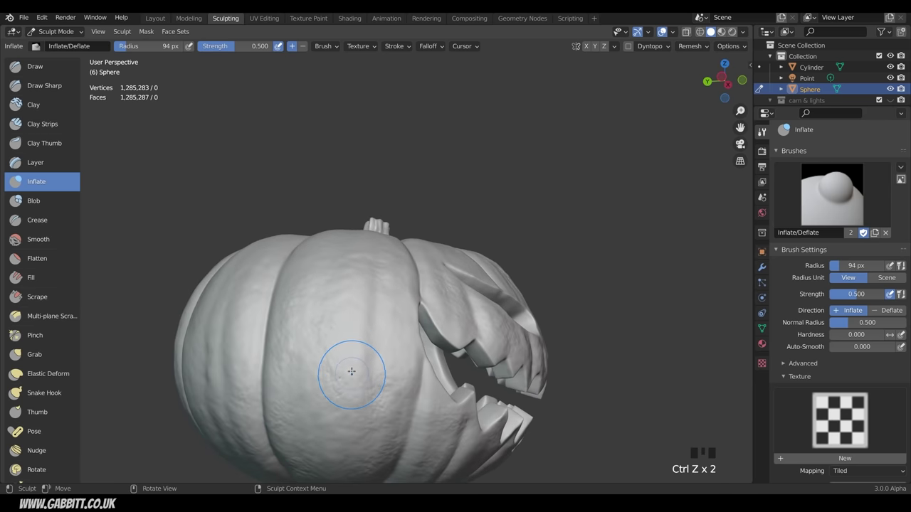
- Enlarge the brush radius to 210 px and smooth the rough patch on the side rib behind the mouth
middle_drag(355, 385, 351, 353)
key(f)
click(402, 347)
shift+drag(384, 339, 345, 326)
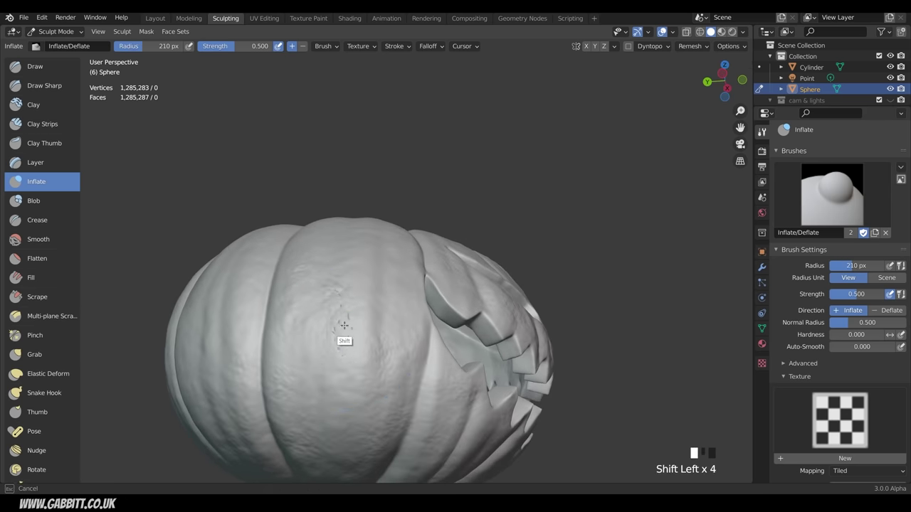
- Inflate the upper part of a rib near the stem with the larger brush and smooth it
mouse_move(424, 286)
middle_down()
mouse_move(399, 299)
mouse_move(552, 349)
middle_up()
drag(366, 200, 364, 226)
middle_drag(363, 225, 399, 242)
shift+drag(388, 235, 382, 254)
mouse_move(383, 254)
middle_down()
mouse_move(360, 260)
mouse_move(427, 299)
middle_up()
- Inflate the rib above the eye and smooth the surface between the stem and the eye opening
middle_drag(337, 362, 384, 419)
drag(302, 182, 309, 197)
middle_drag(310, 197, 321, 214)
shift+drag(313, 221, 318, 237)
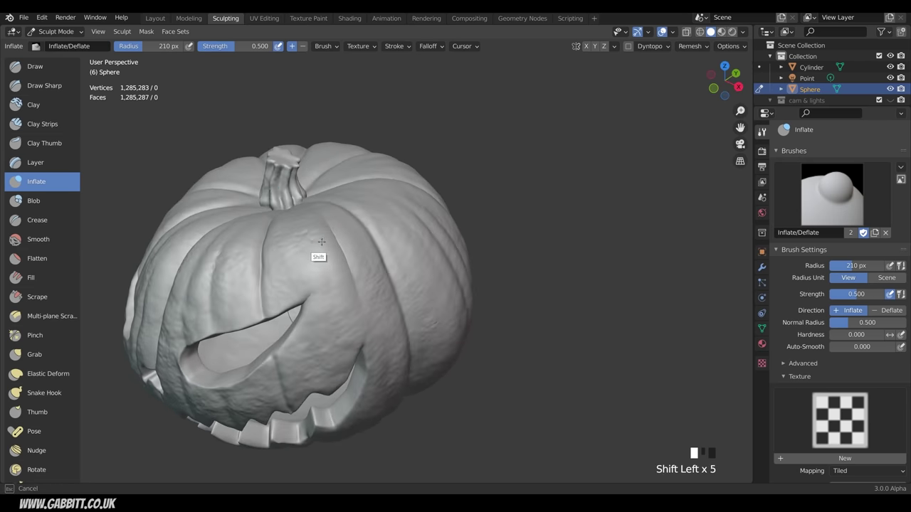
middle_drag(317, 237, 274, 228)
ctrl+middle_drag(274, 228, 264, 247)
shift+drag(264, 247, 372, 288)
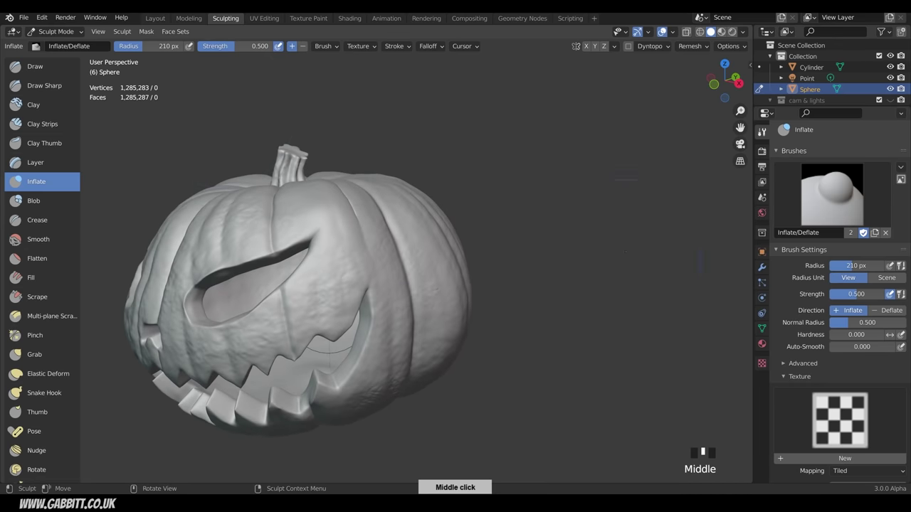
- Choose the Draw brush with the big bumps texture, then smooth and carve bumps into the rib above the eye
click(35, 66)
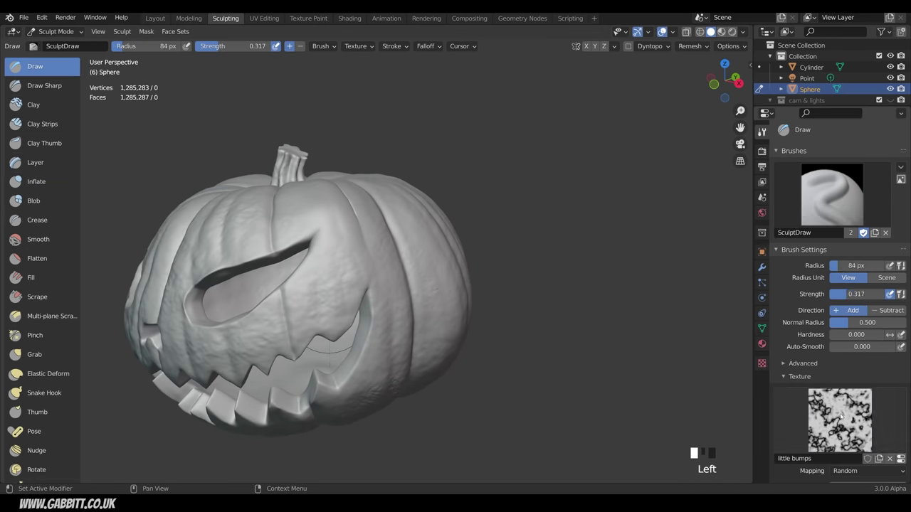
click(364, 239)
middle_drag(362, 200, 349, 260)
shift+drag(336, 256, 342, 277)
shift+drag(337, 263, 342, 280)
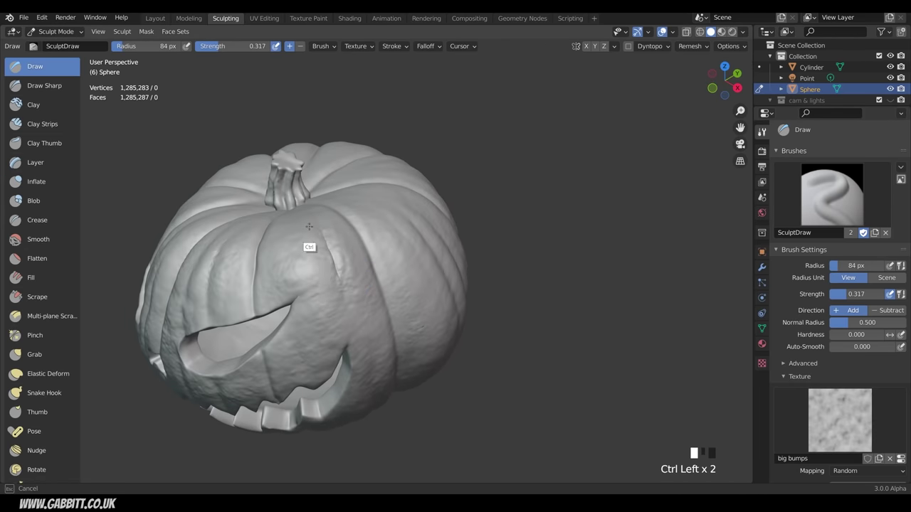
ctrl+drag(309, 227, 311, 239)
mouse_move(313, 242)
middle_down()
mouse_move(356, 195)
mouse_move(413, 203)
middle_up()
- Add big bumps with the Draw brush across the side ribs next to the mouth corner
drag(377, 235, 363, 263)
drag(370, 246, 360, 270)
middle_drag(363, 271, 338, 207)
drag(349, 284, 356, 313)
middle_drag(469, 253, 421, 280)
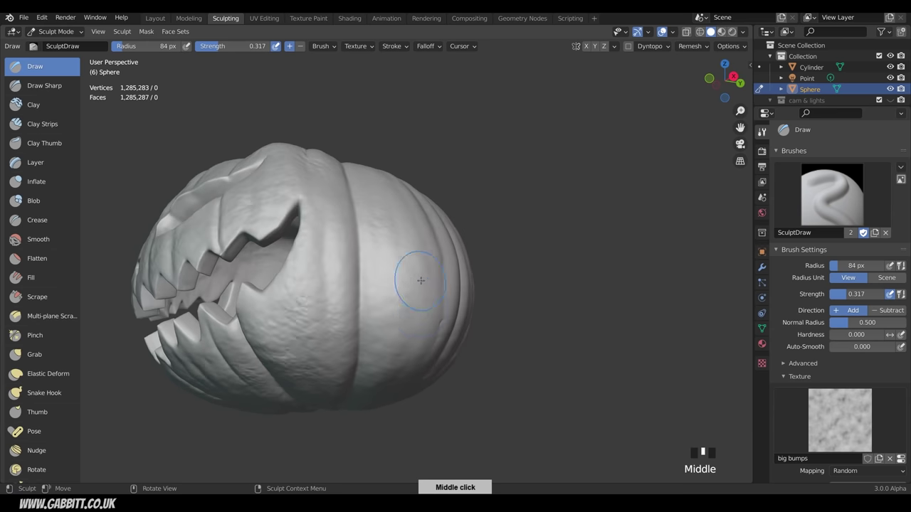
- Add big bumps to the side ribs behind the mouth corner and set the Draw brush strength to 0.265
drag(421, 281, 405, 314)
middle_drag(406, 285, 424, 309)
drag(847, 294, 837, 295)
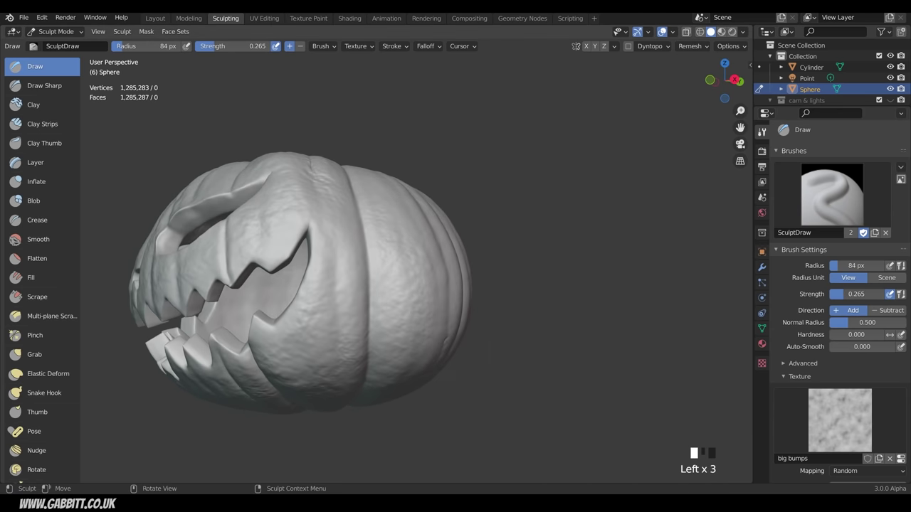
middle_drag(427, 281, 382, 277)
middle_drag(381, 390, 572, 352)
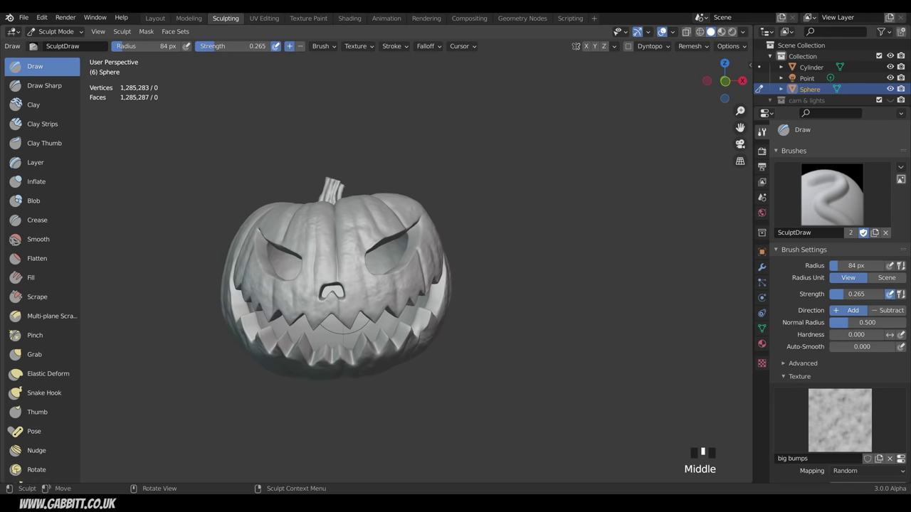
- Pull the outer corner of one eye and the brow above it upward with the Grab brush
click(34, 355)
middle_drag(398, 242, 422, 228)
drag(422, 228, 427, 218)
middle_drag(430, 222, 461, 197)
drag(425, 219, 426, 206)
middle_drag(452, 190, 435, 197)
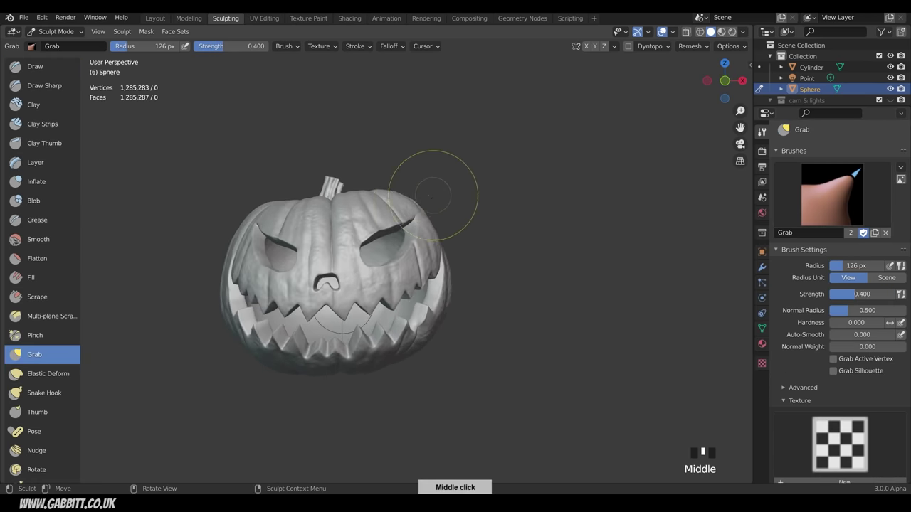
drag(412, 213, 415, 203)
- Smooth the rib surface around the reshaped eye area and switch back to the Draw brush
mouse_move(491, 246)
middle_down()
mouse_move(455, 255)
mouse_move(451, 293)
mouse_move(415, 266)
mouse_move(377, 258)
middle_up()
scroll(451, 294, up, 4)
mouse_move(352, 242)
shift+mouse_down()
mouse_move(378, 374)
mouse_move(358, 355)
shift+mouse_up()
click(35, 66)
mouse_move(435, 274)
middle_down()
mouse_move(507, 239)
mouse_move(500, 225)
middle_up()
scroll(507, 239, down, 5)
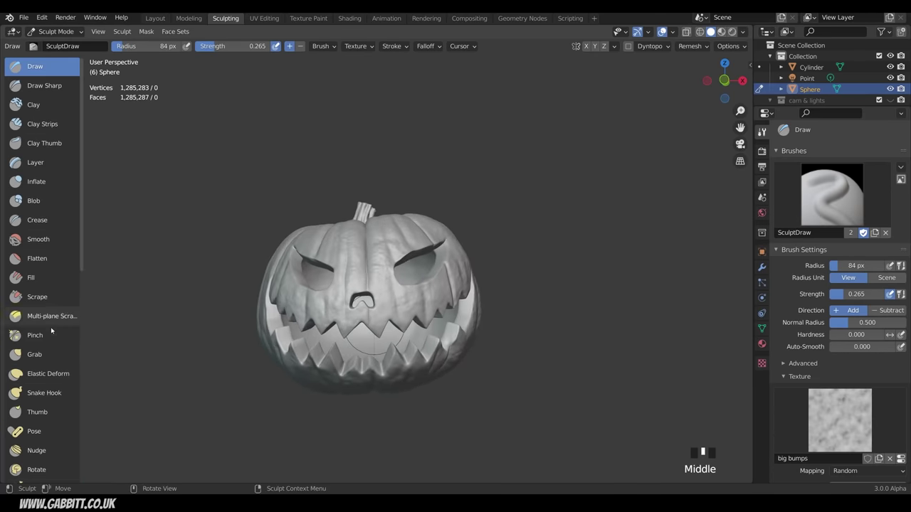
- Enlarge the Grab brush to 201 px and reshape the pumpkin's upper contour above the eye
click(35, 355)
key(f)
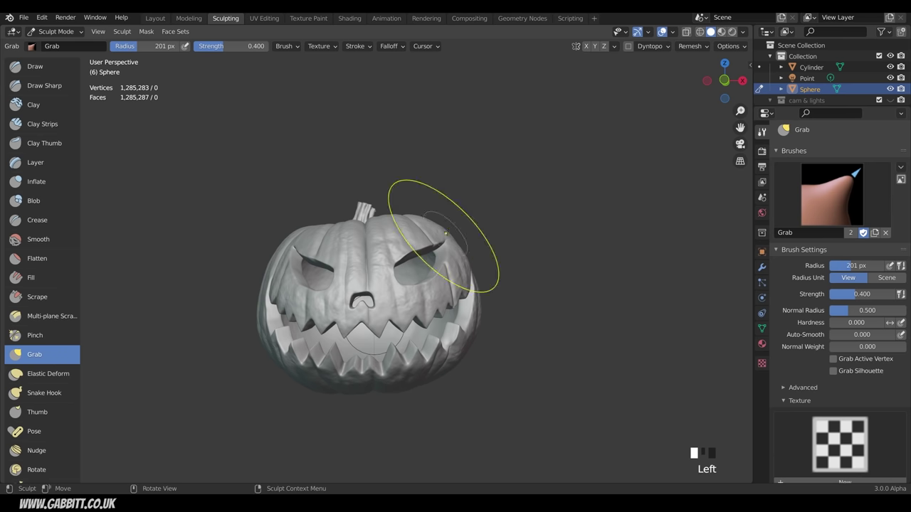
middle_drag(446, 232, 506, 225)
drag(425, 219, 421, 221)
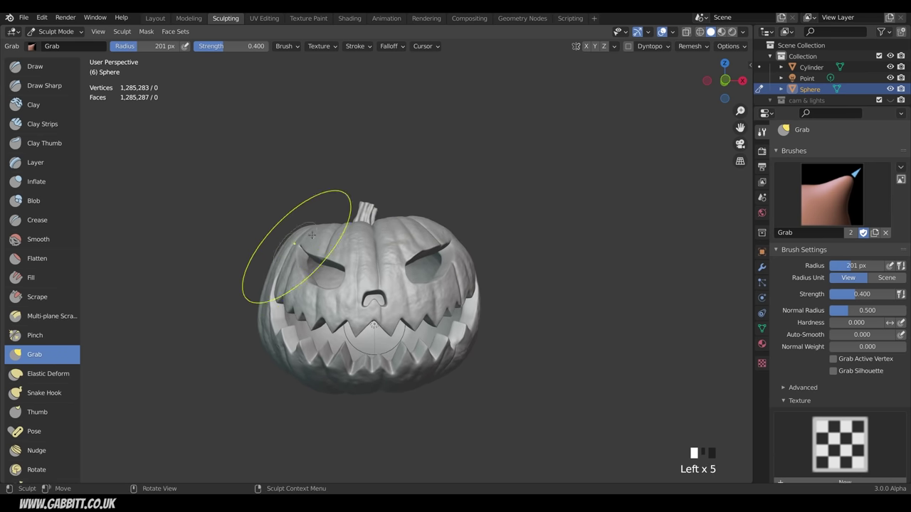
- Pull the outer corners of both eyes outward and upward with the Elastic Deform brush
click(48, 374)
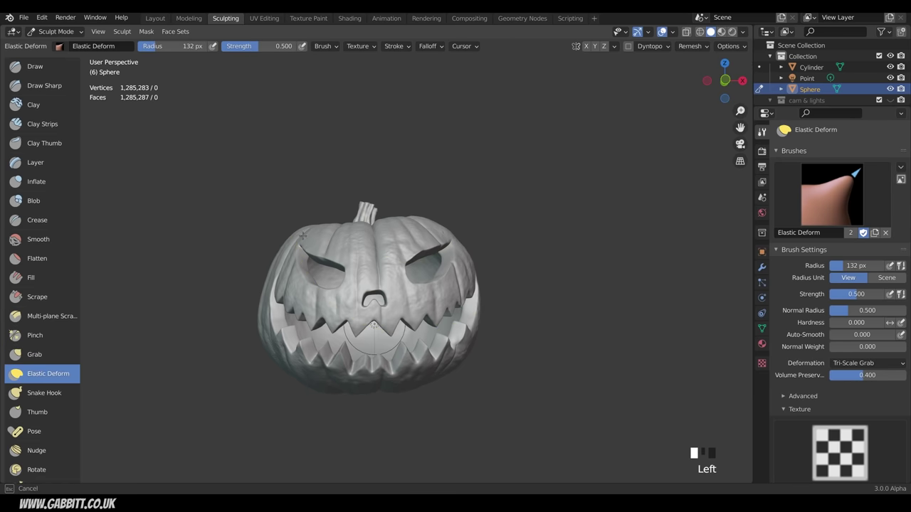
key(f)
drag(445, 255, 449, 249)
drag(307, 254, 300, 246)
mouse_move(521, 249)
middle_down()
mouse_move(517, 259)
mouse_move(528, 227)
middle_up()
- Reshape the mouth corner and the pumpkin's outer sides with Elastic Deform, using a 159 px radius
drag(459, 329, 454, 338)
mouse_move(454, 339)
middle_down()
mouse_move(455, 354)
mouse_move(377, 362)
mouse_move(427, 301)
mouse_move(419, 320)
mouse_move(441, 300)
mouse_move(509, 288)
mouse_move(434, 278)
middle_up()
drag(266, 253, 279, 276)
click(374, 323)
key(f)
mouse_move(299, 278)
middle_down()
mouse_move(283, 294)
mouse_move(284, 282)
middle_up()
drag(487, 282, 481, 282)
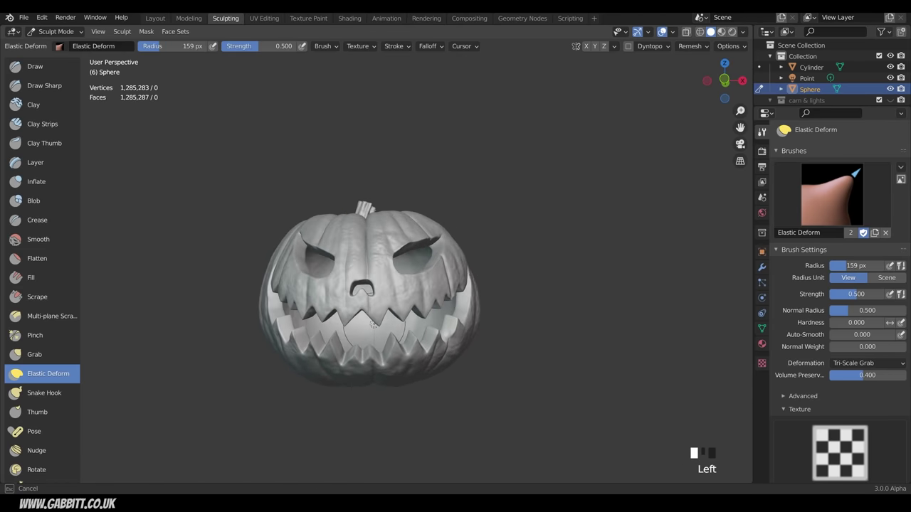
click(372, 324)
- Enlarge the Elastic Deform brush to 285 px and push the back and side of the pumpkin's silhouette slightly inward
middle_drag(372, 324, 612, 234)
key(f)
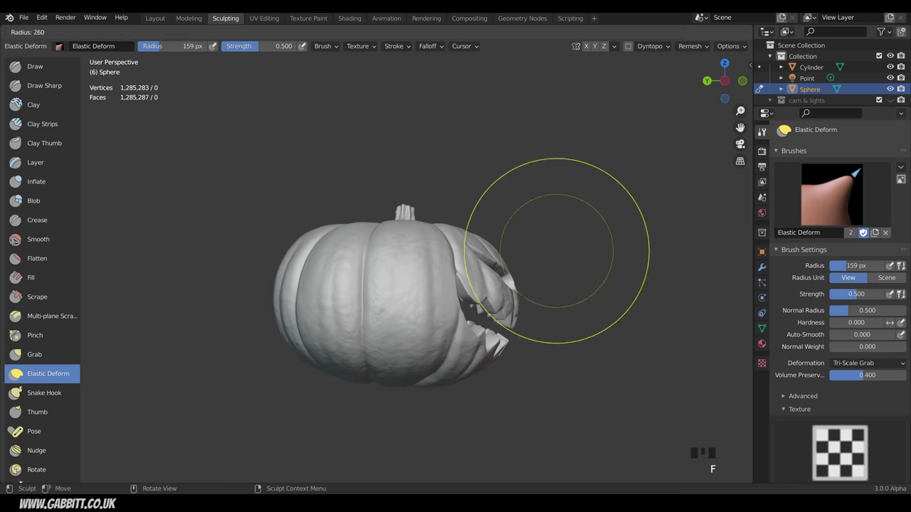
click(295, 256)
drag(295, 256, 301, 258)
middle_drag(544, 293, 385, 310)
drag(475, 306, 461, 310)
mouse_move(498, 299)
middle_down()
mouse_move(470, 356)
mouse_move(566, 300)
mouse_move(510, 416)
mouse_move(535, 411)
middle_up()
scroll(565, 302, down, 3)
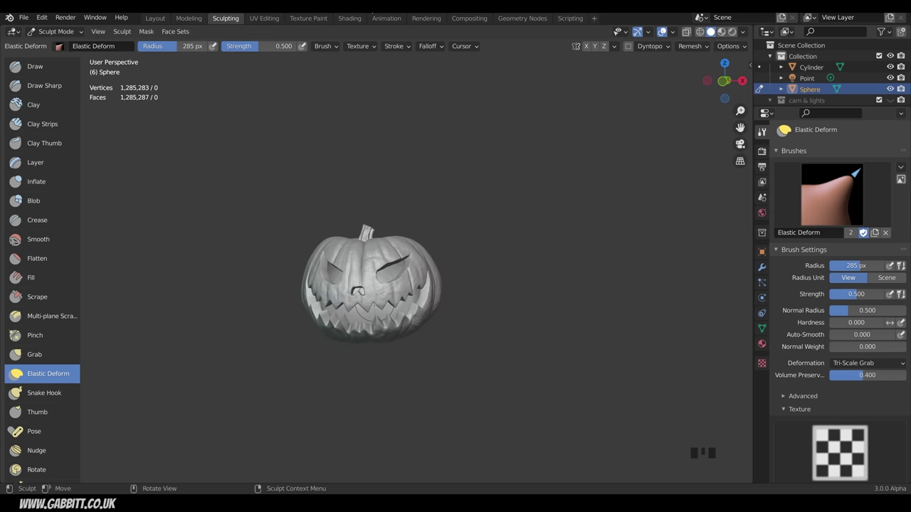
- In the Shading workspace, delete the Mapping, Musgrave and Bump nodes, then show the rendered preview with the cam & lights collection visible
click(356, 18)
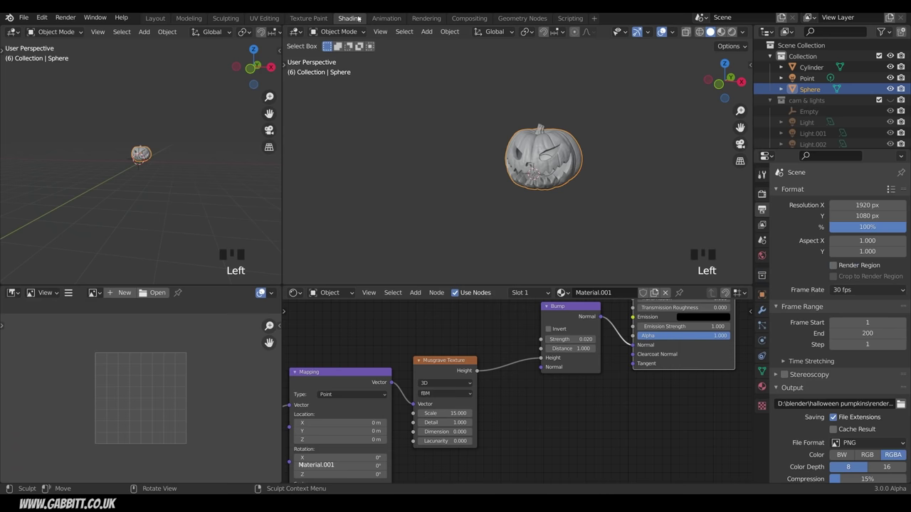
key(Delete)
scroll(541, 178, up, 3)
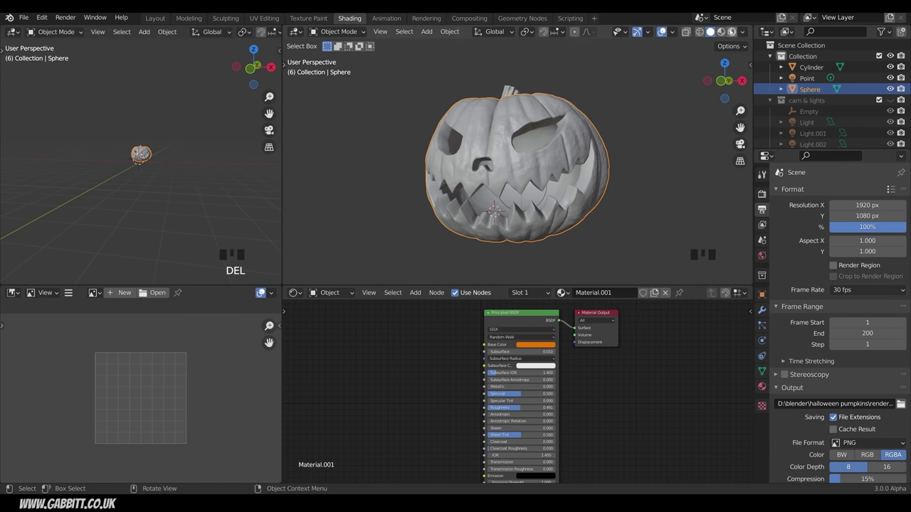
click(732, 32)
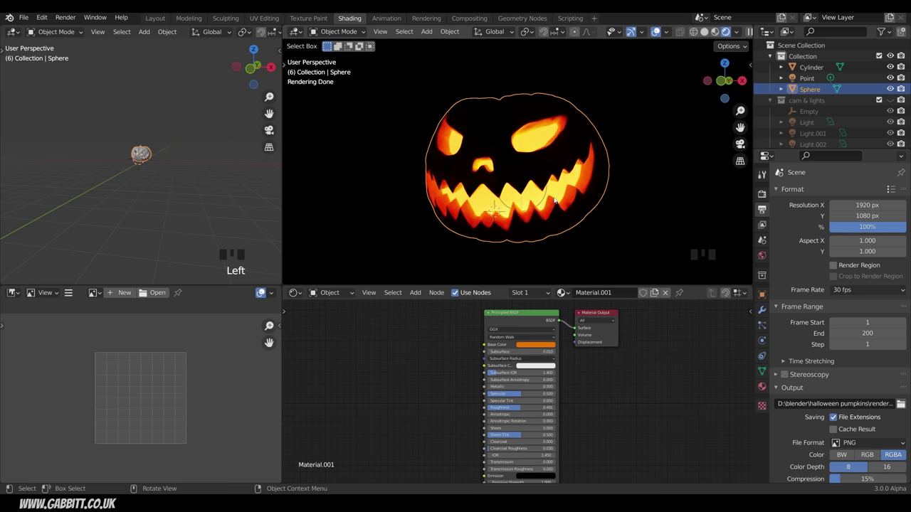
click(890, 101)
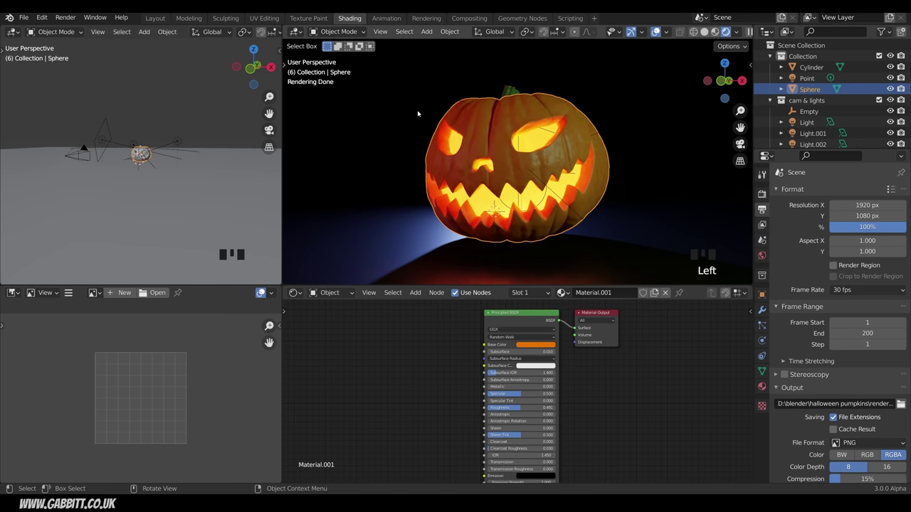
- Set the power of the point light inside the pumpkin to 500 W
click(544, 201)
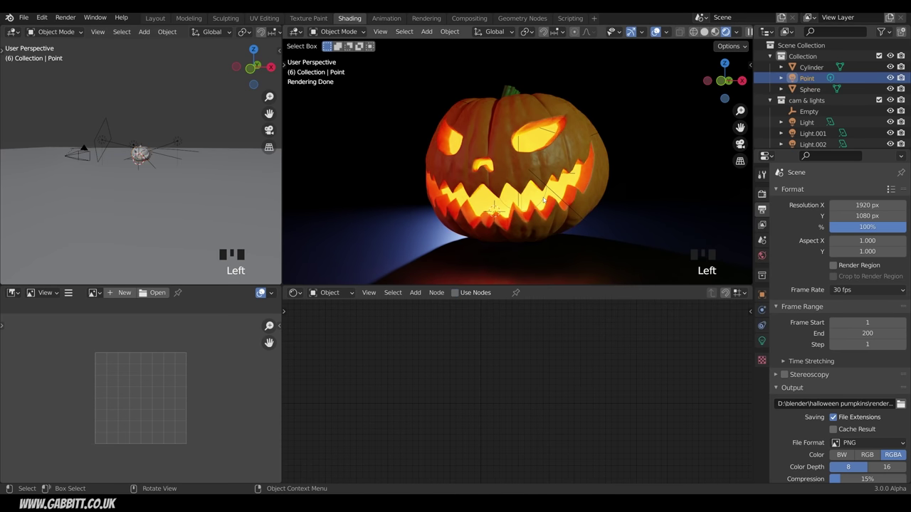
click(762, 341)
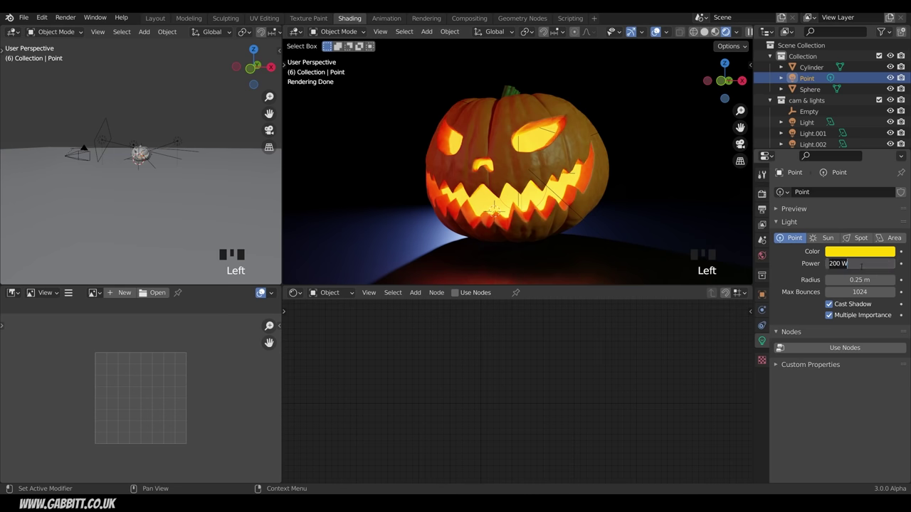
key(Return)
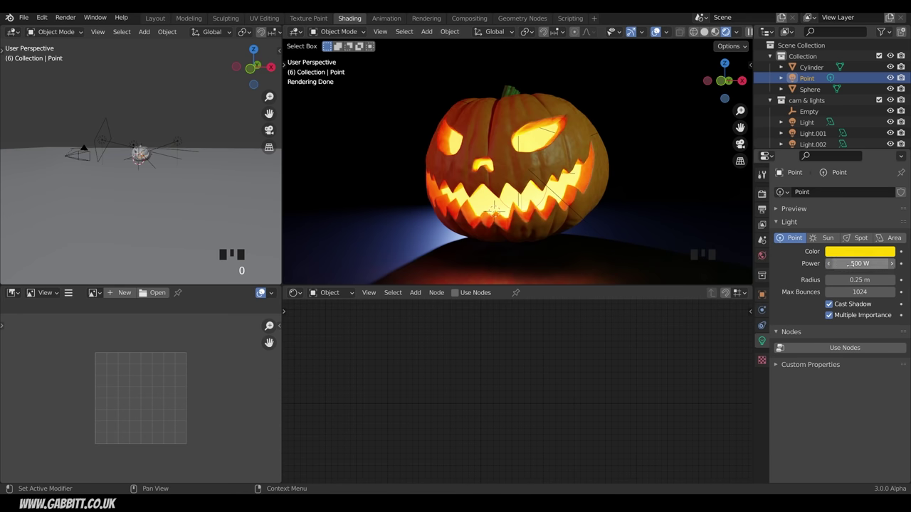
right_click(849, 264)
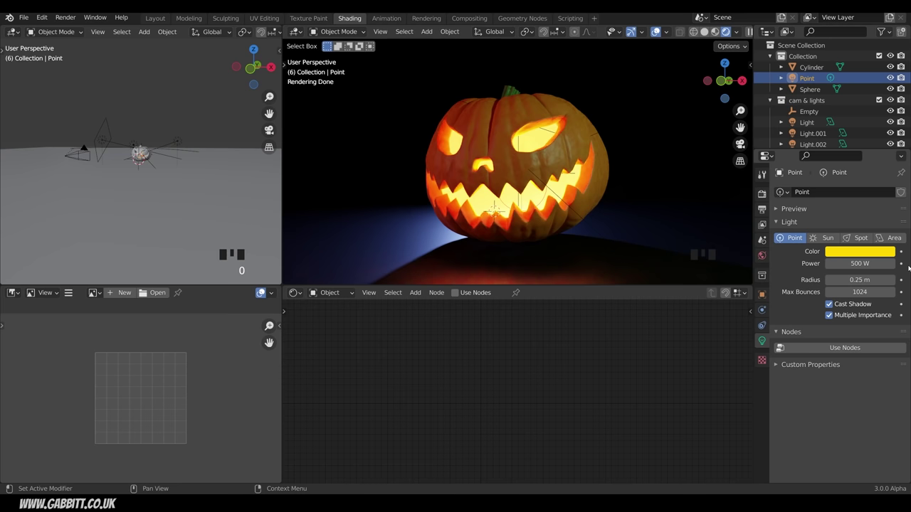
- Add a Geometry node to the pumpkin's material, placed well before the Principled BSDF
click(587, 140)
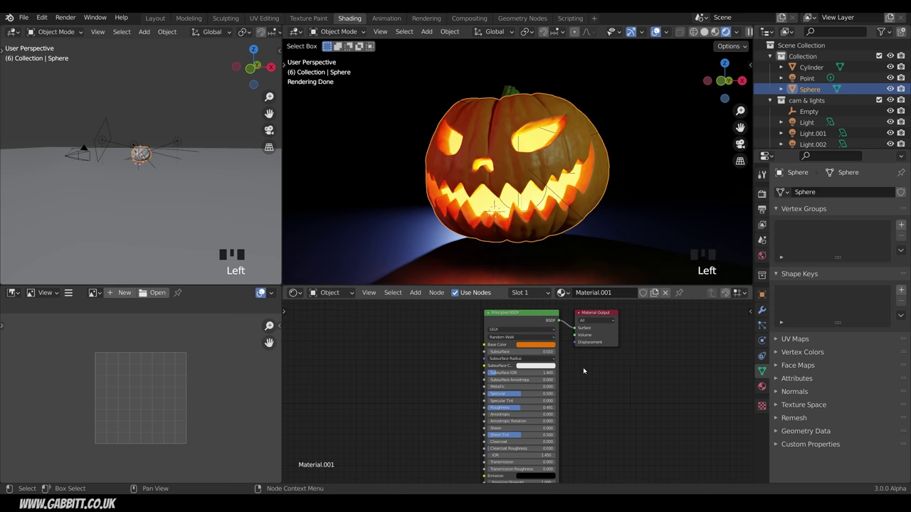
middle_drag(589, 368, 679, 370)
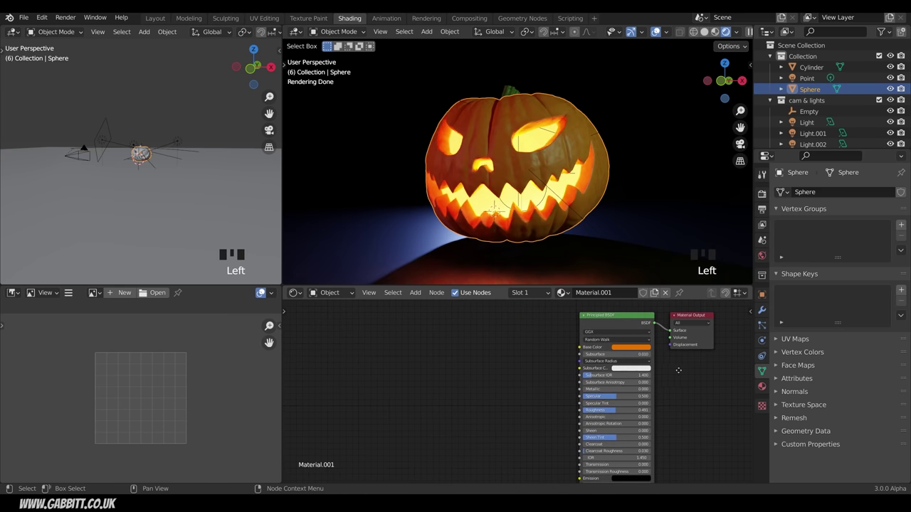
key(shift+a)
mouse_move(409, 375)
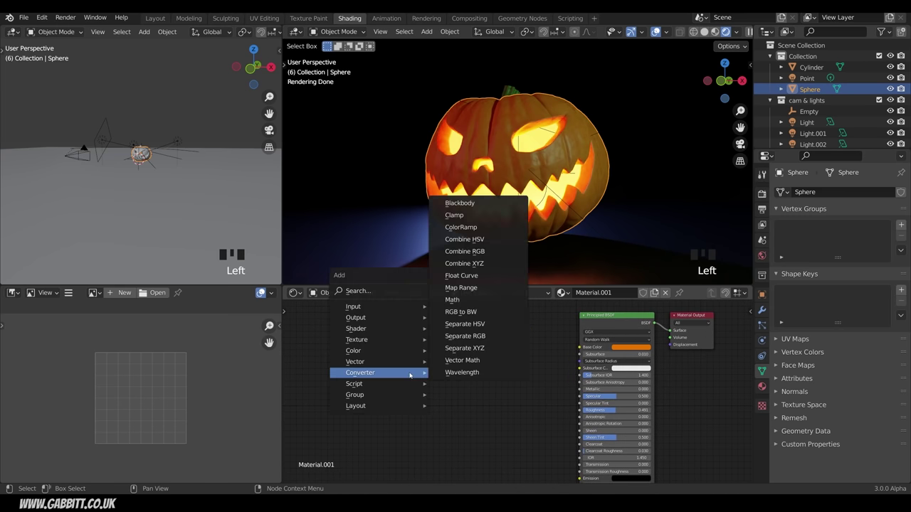
mouse_move(353, 307)
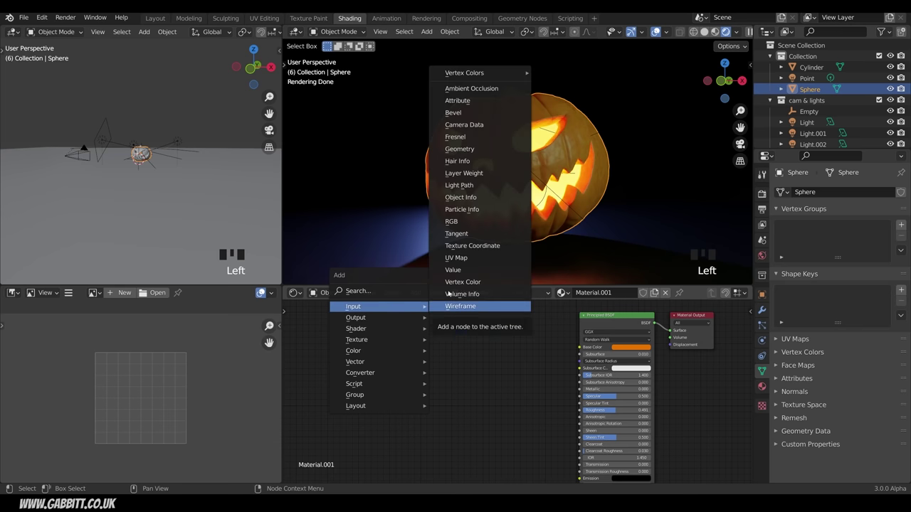
click(474, 145)
click(344, 355)
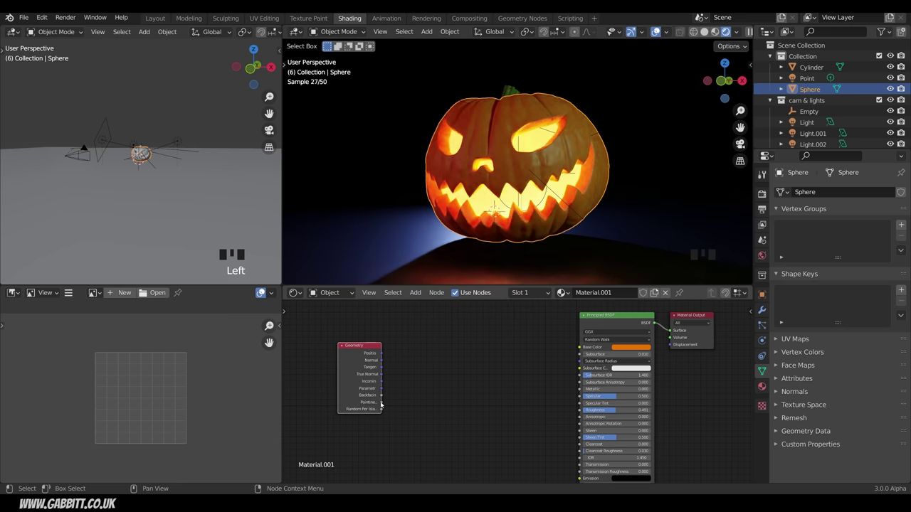
scroll(381, 404, up, 4)
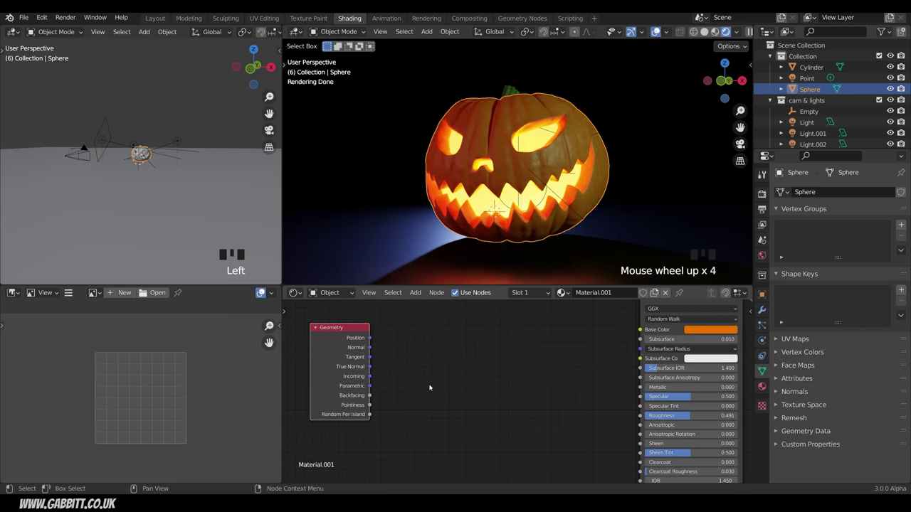
- Add a ColorRamp node beside the Geometry node and connect Pointiness to its Fac input
key(shift+a)
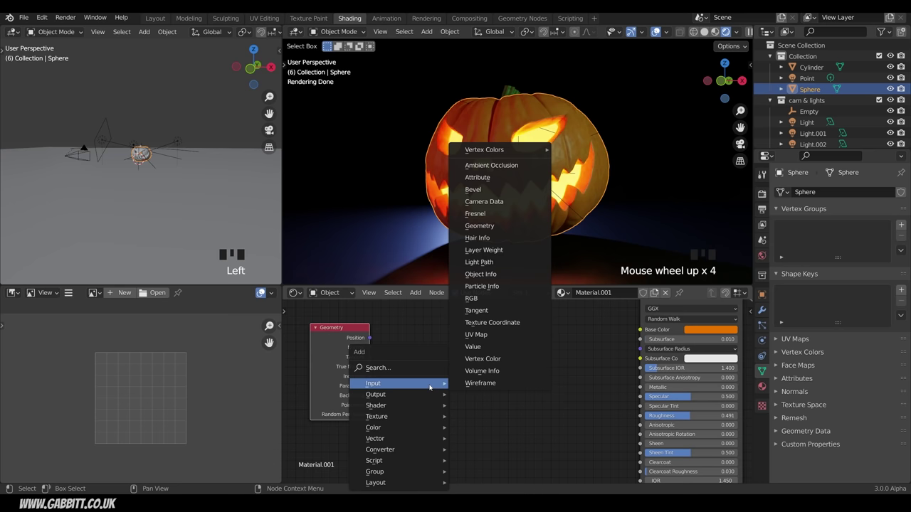
mouse_move(409, 451)
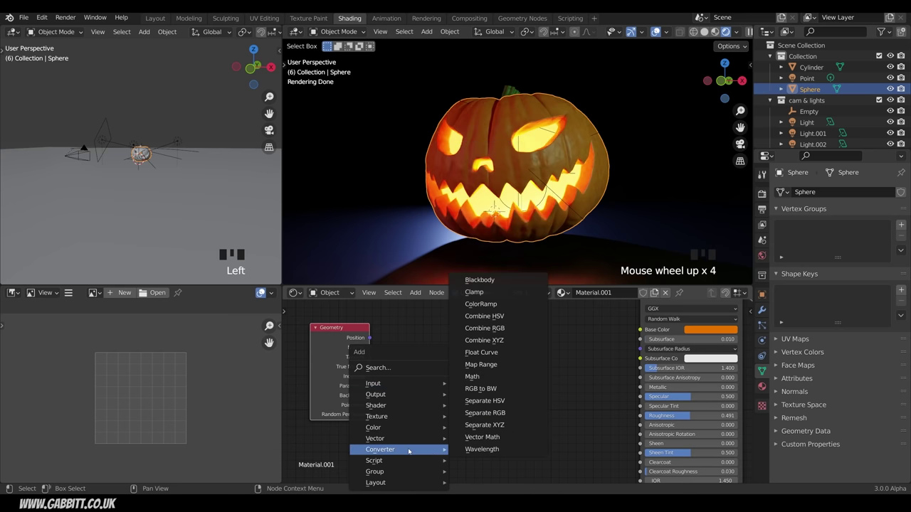
click(481, 304)
click(385, 336)
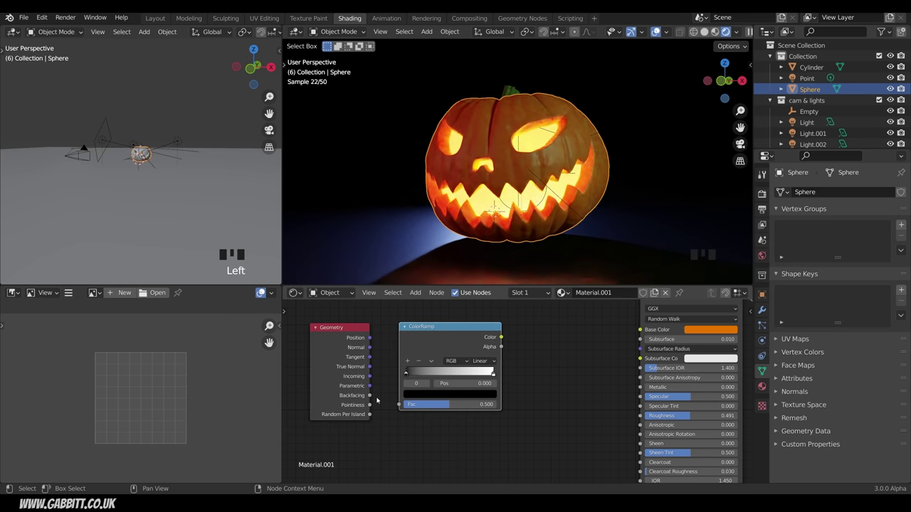
drag(369, 405, 399, 404)
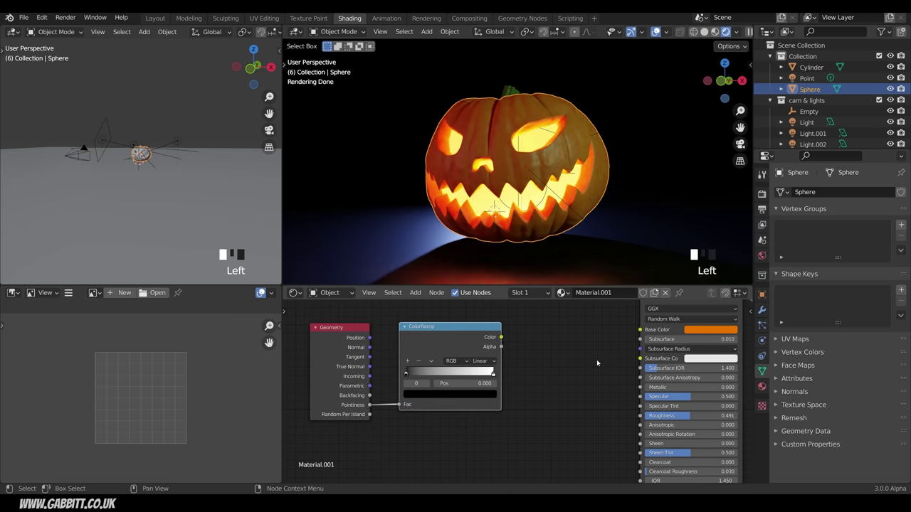
- Search the add-on preferences for "node" to check that Node Wrangler is enabled, then close the preferences
click(42, 17)
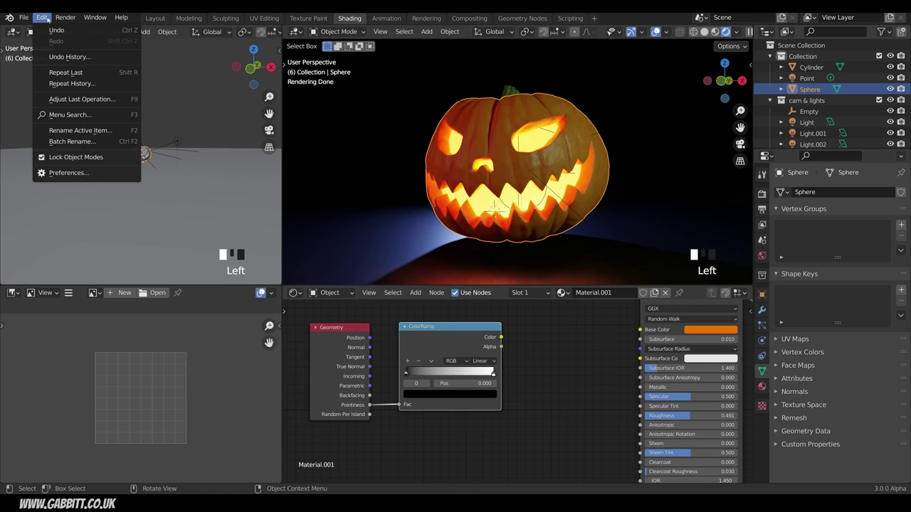
click(68, 173)
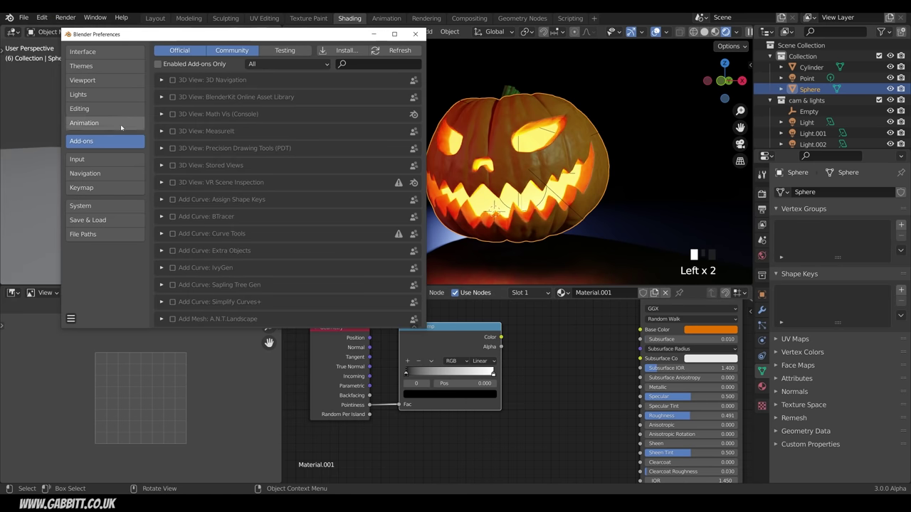
click(366, 64)
text(node)
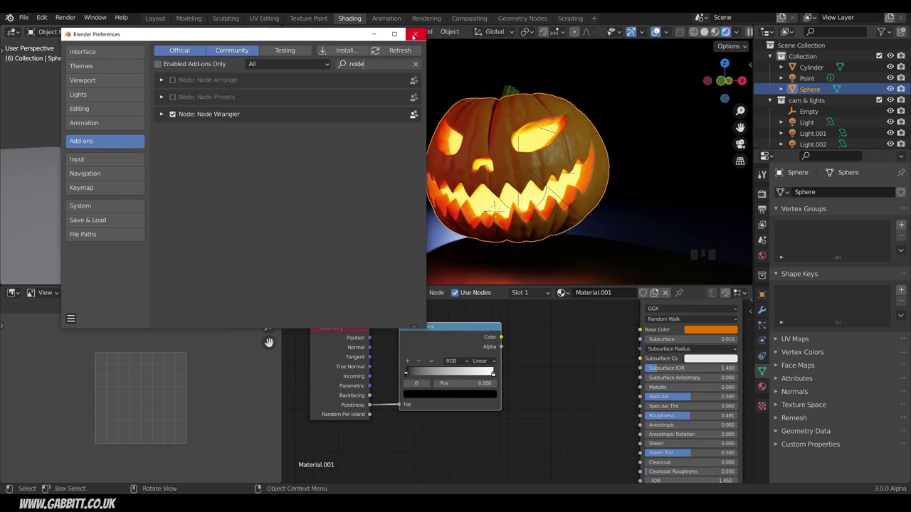
click(414, 33)
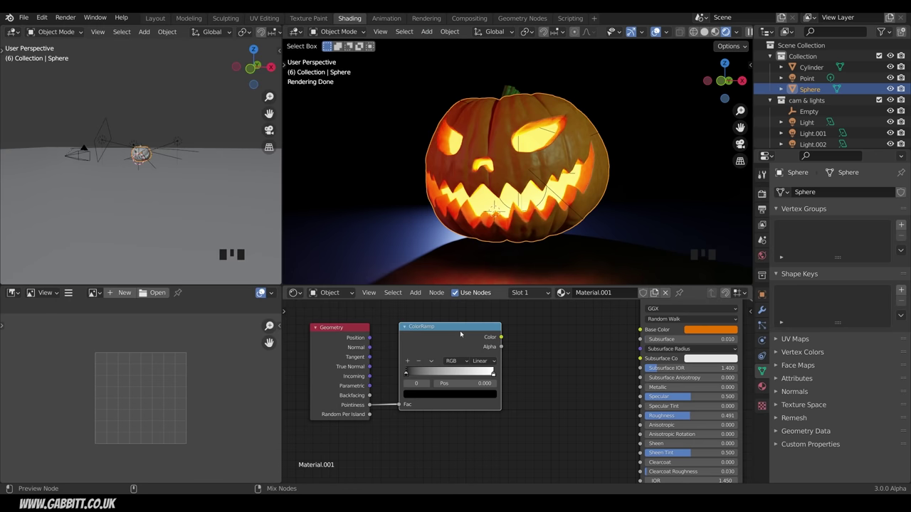
- Preview the ColorRamp on the pumpkin and move its black and white stops towards the middle, with white at about 0.603
ctrl+shift+click(470, 335)
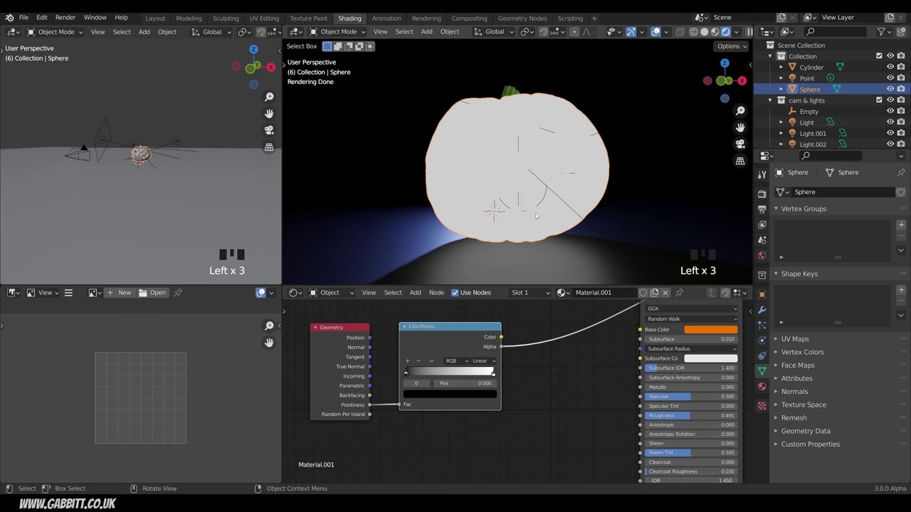
click(413, 376)
drag(413, 376, 458, 376)
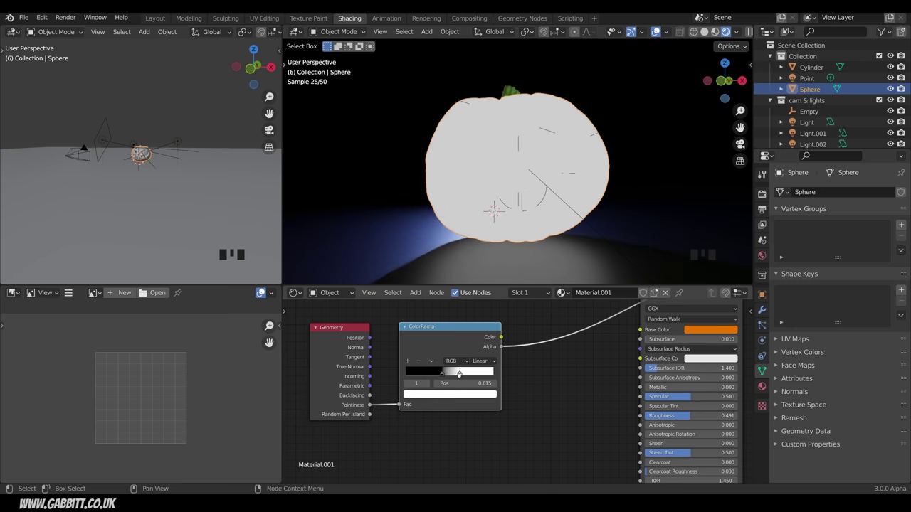
middle_drag(591, 184, 603, 181)
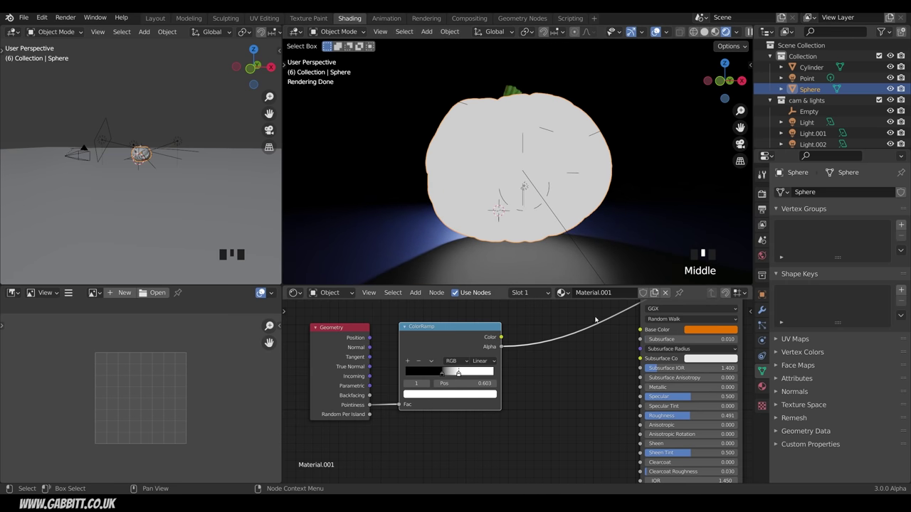
- Turn off viewport denoising in the render settings and preview the ColorRamp's Color output on the pumpkin
click(761, 193)
click(792, 388)
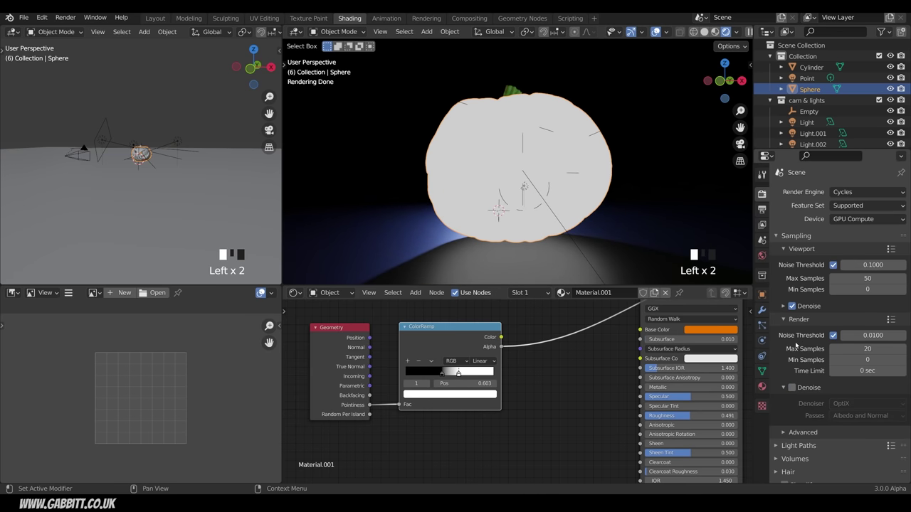
click(600, 333)
middle_drag(535, 360, 546, 386)
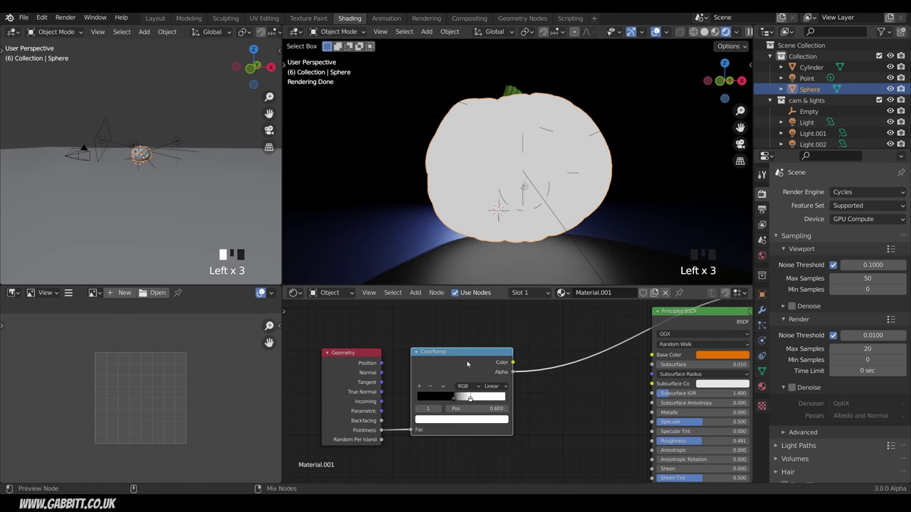
ctrl+shift+click(475, 361)
scroll(467, 215, up, 3)
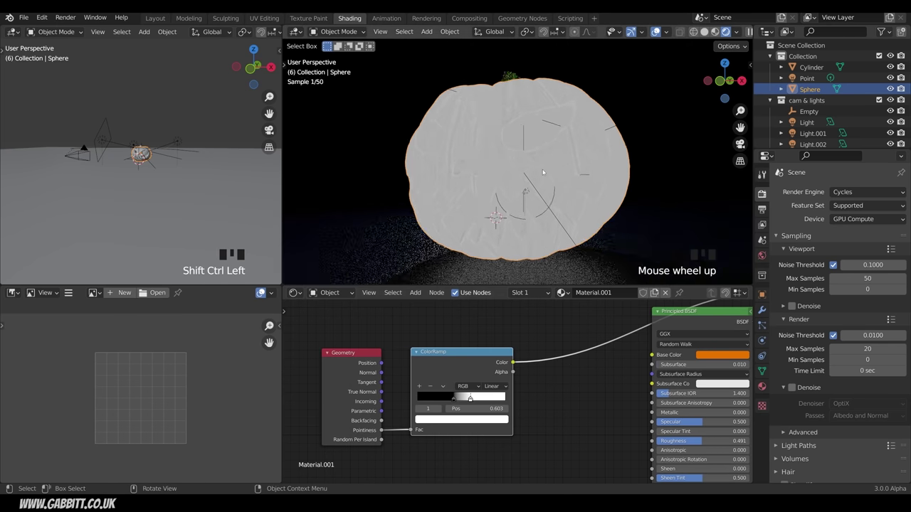
middle_click(468, 215)
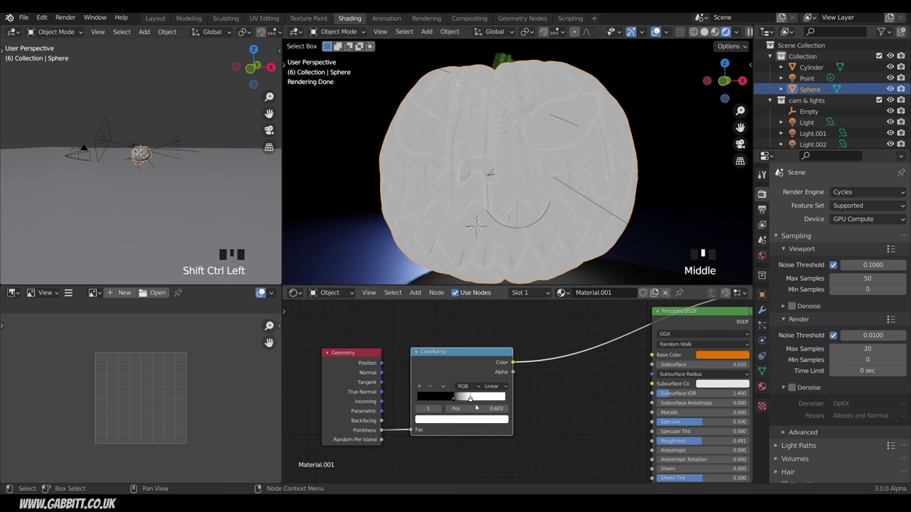
- Move the Geometry and ColorRamp nodes away from the Principled BSDF and add a MixRGB node with the ColorRamp feeding Color2
scroll(487, 392, down, 4)
drag(404, 365, 353, 387)
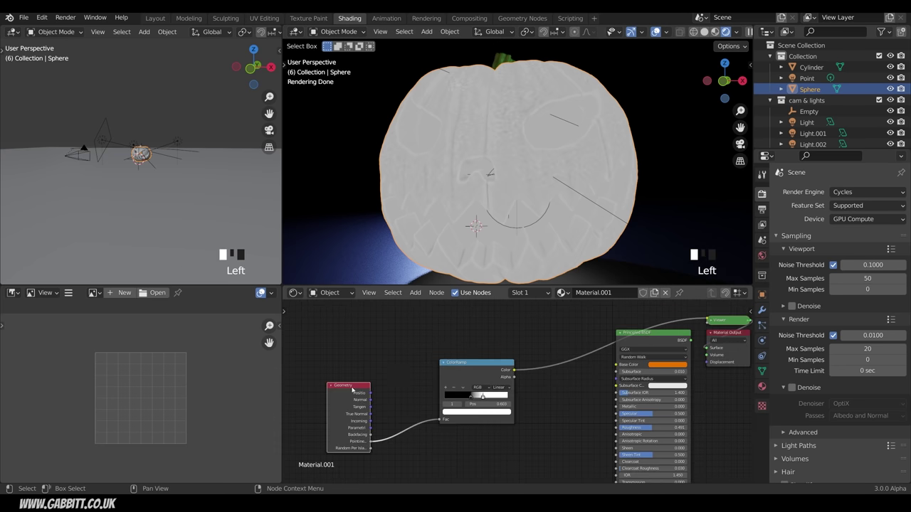
drag(465, 364, 418, 378)
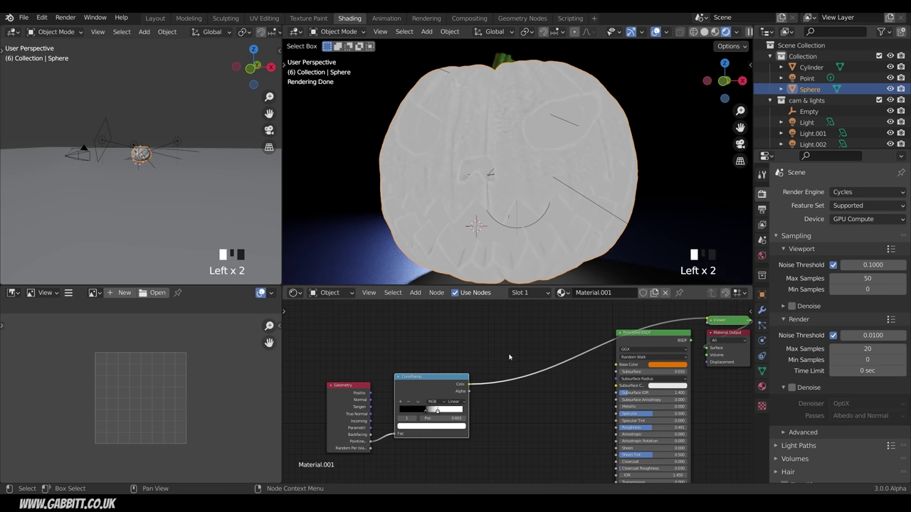
key(shift+a)
mouse_move(509, 355)
mouse_move(487, 333)
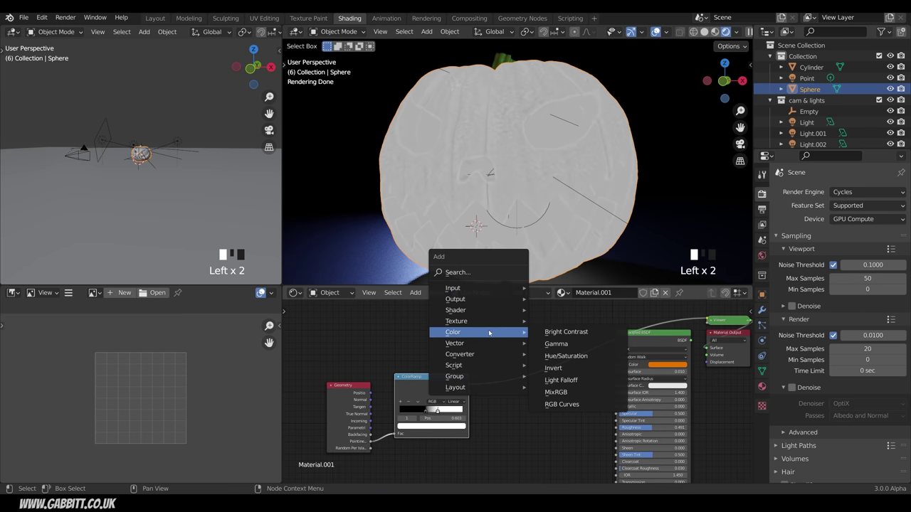
click(556, 392)
click(512, 379)
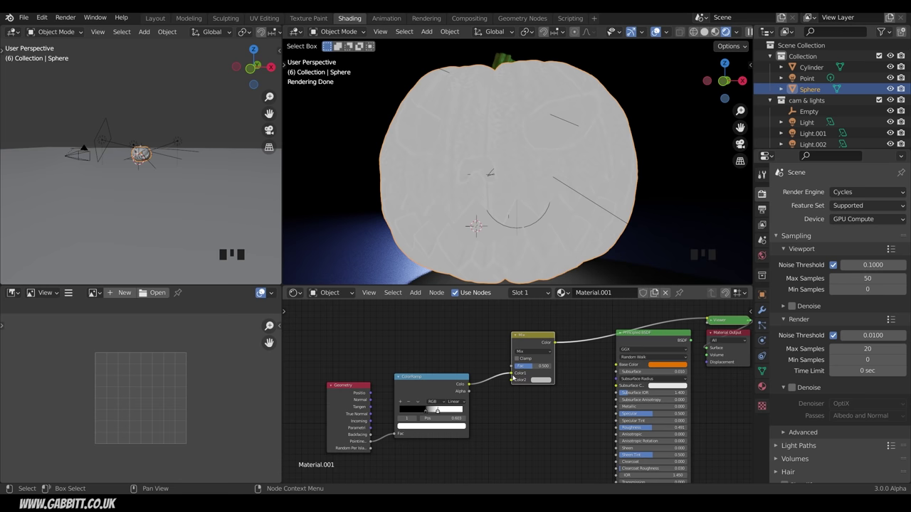
- Set the MixRGB node's blending mode to Multiply and its factor to 1.000
click(533, 351)
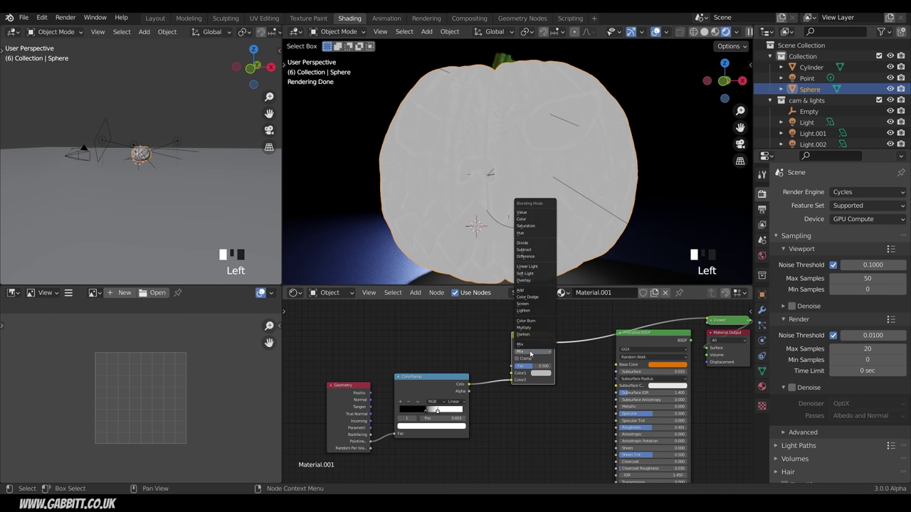
click(529, 329)
drag(530, 365, 548, 367)
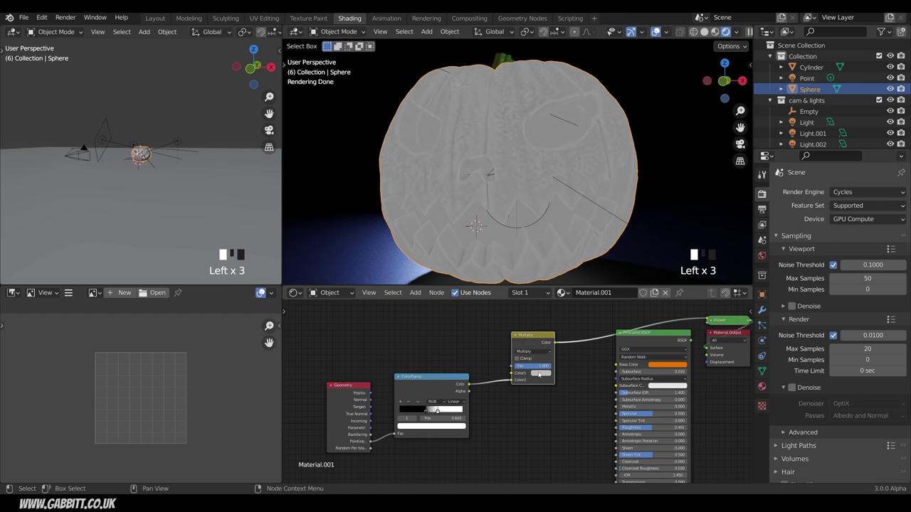
- Copy the orange base colour into the Multiply node's Color1, and connect its output to Base Color with the Principled BSDF as preview
drag(587, 357, 541, 373)
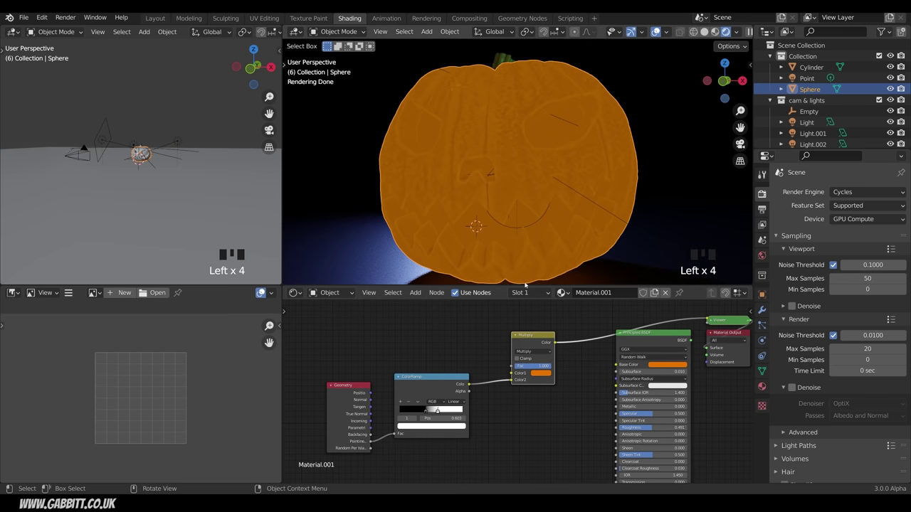
drag(553, 342, 637, 366)
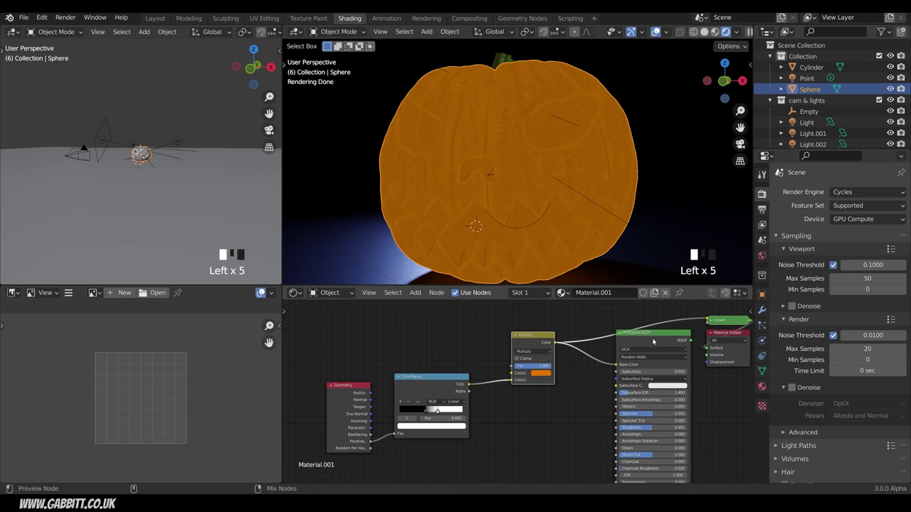
ctrl+shift+click(653, 342)
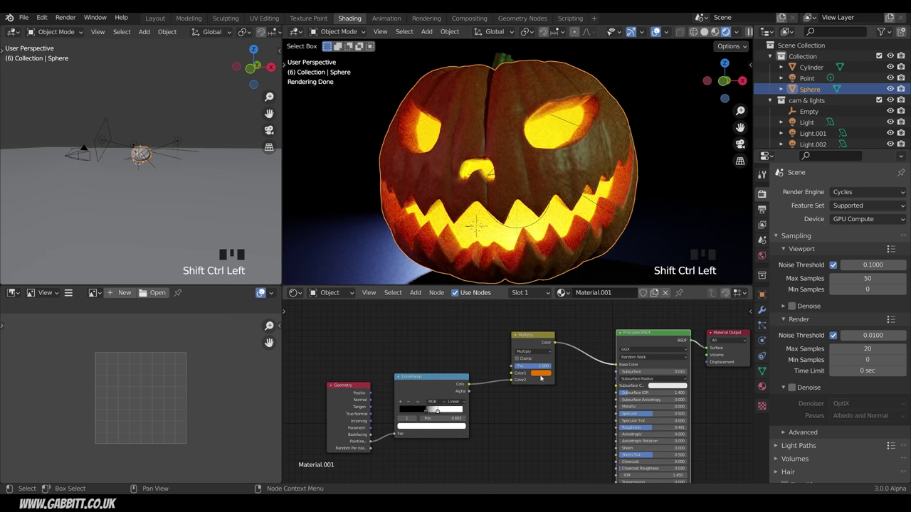
- Move the Geometry, ColorRamp and Multiply nodes lower together and place a duplicate of all three above them
scroll(560, 389, down, 5)
middle_drag(561, 389, 619, 362)
drag(416, 315, 606, 414)
key(g)
click(560, 441)
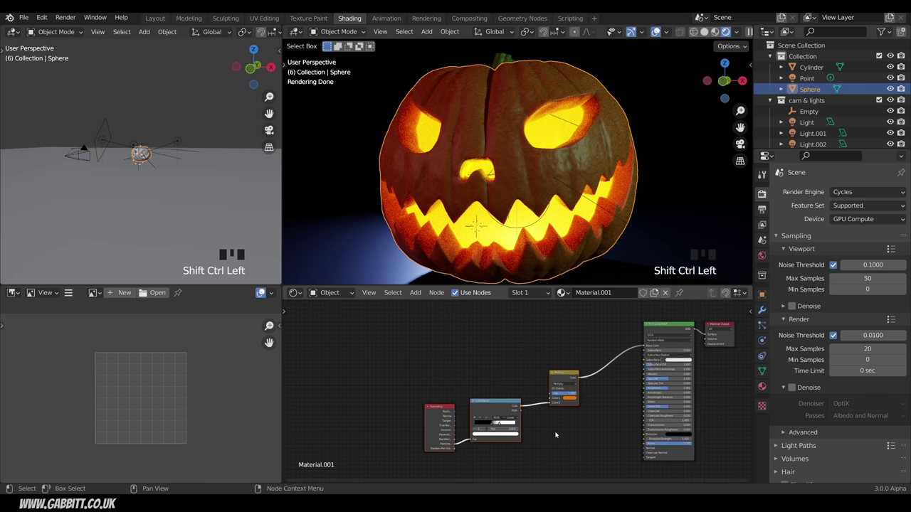
key(shift+d)
click(500, 365)
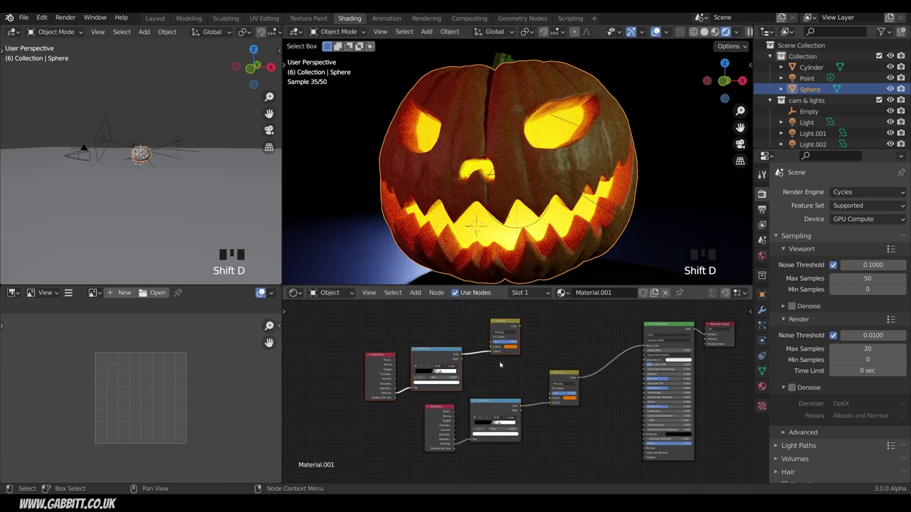
- Set the duplicated mix node's blending mode to Overlay and enable Clamp
scroll(500, 366, up, 4)
click(505, 324)
click(505, 331)
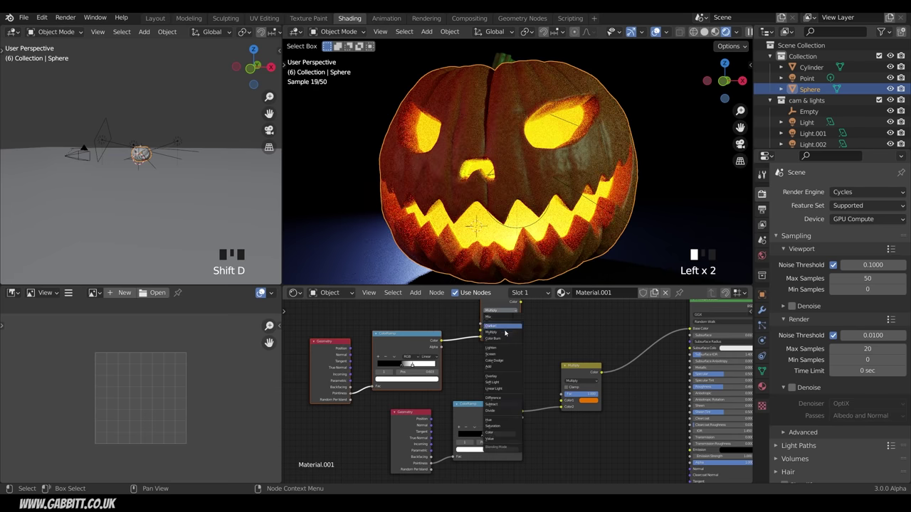
click(491, 376)
scroll(501, 352, up, 2)
middle_drag(501, 306, 501, 352)
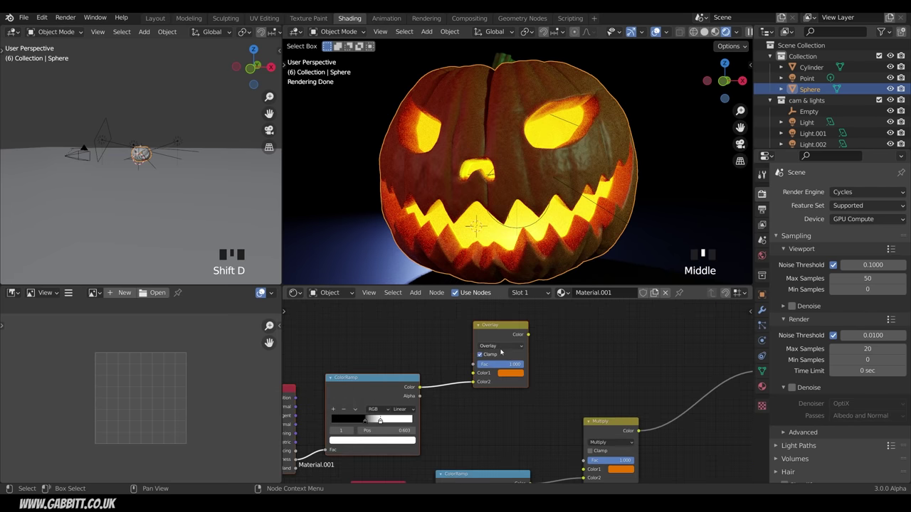
- Preview the Overlay and Multiply nodes alternately on the pumpkin to compare their effect
ctrl+shift+click(499, 333)
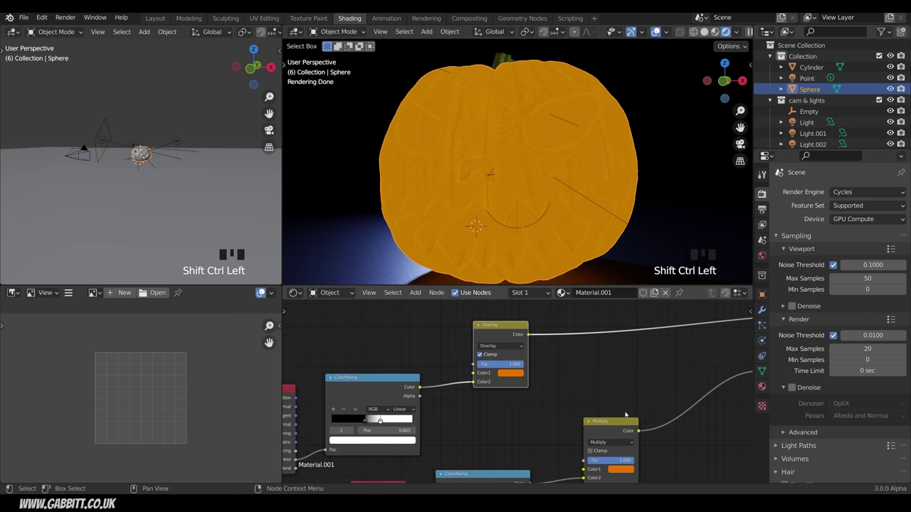
ctrl+shift+click(604, 425)
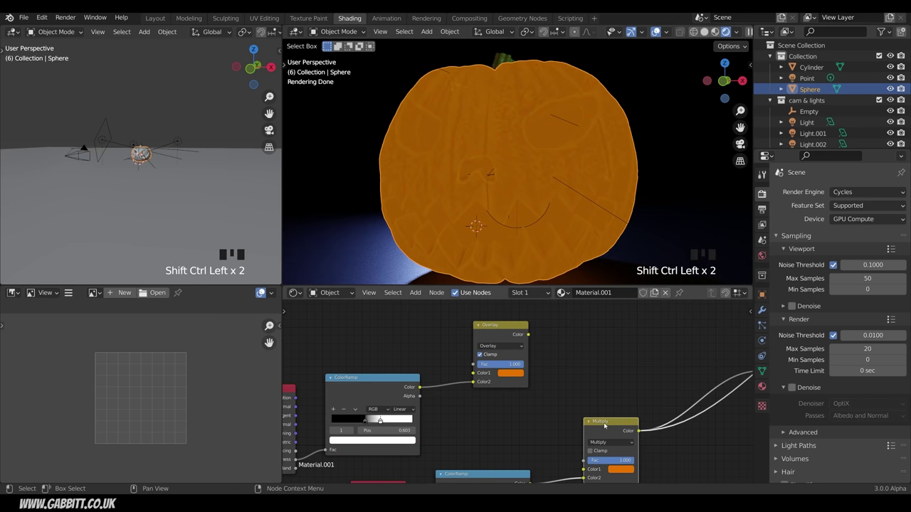
ctrl+shift+click(498, 329)
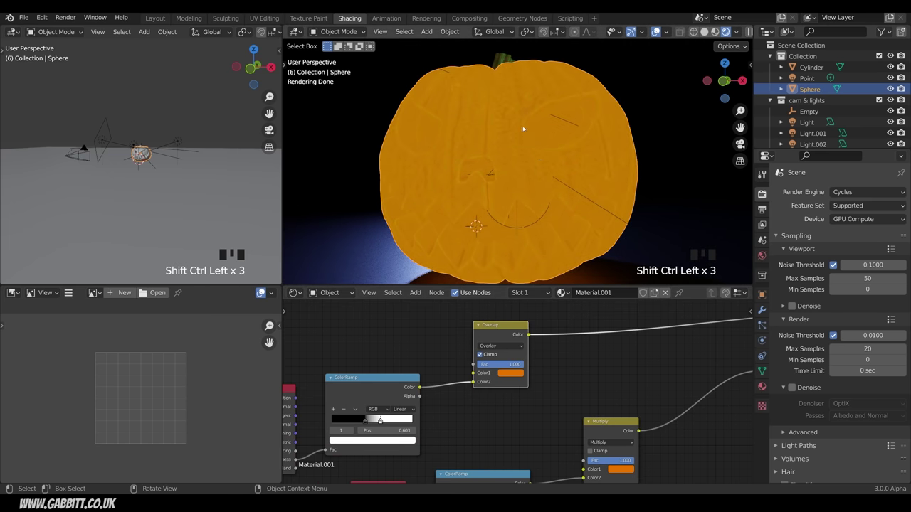
- Connect the Overlay output to the Multiply node's Color1, preview the combined colour, and return the preview to the Principled BSDF
scroll(531, 336, down, 2)
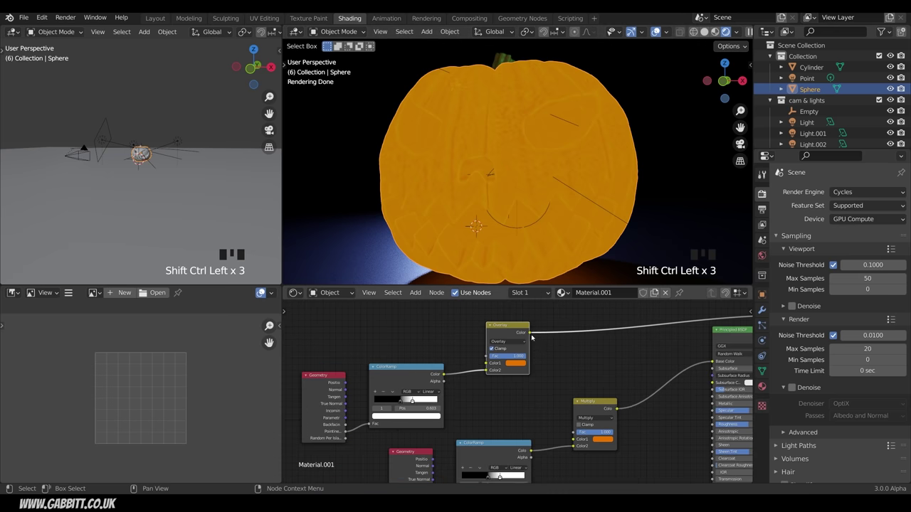
drag(530, 332, 574, 439)
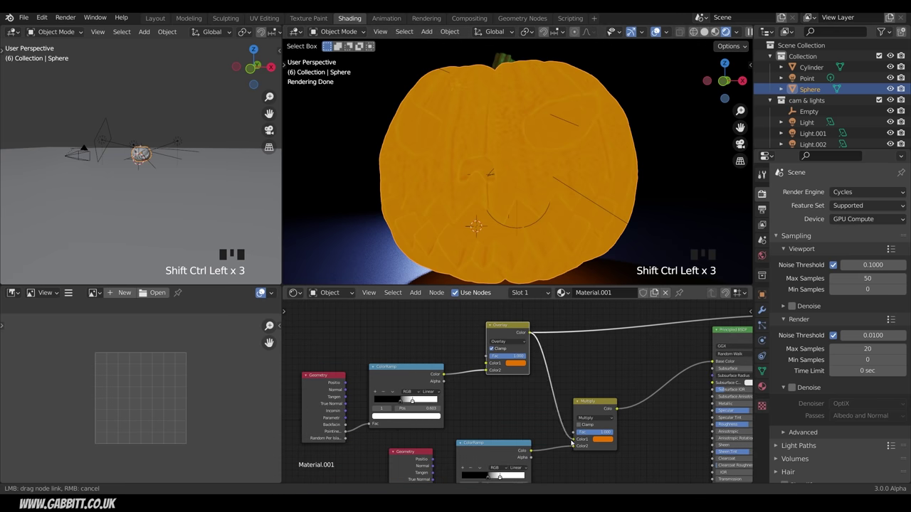
ctrl+shift+click(595, 409)
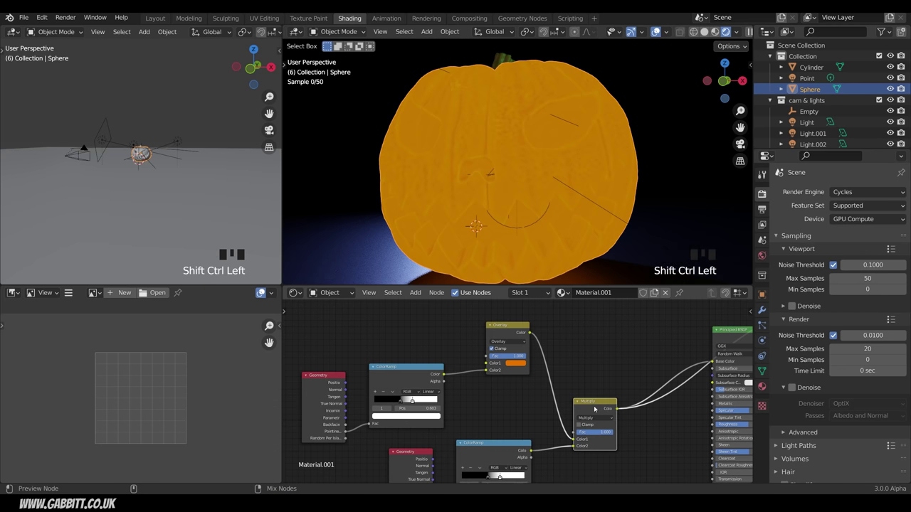
middle_drag(655, 367, 548, 373)
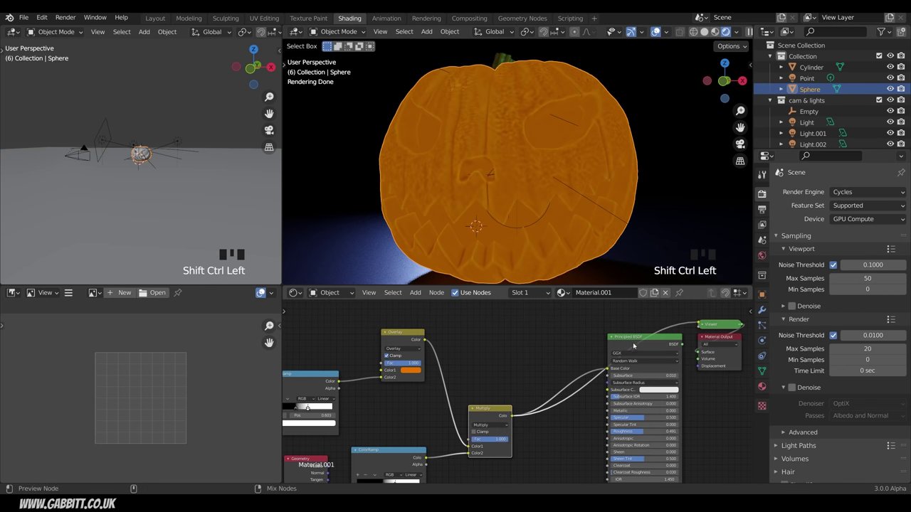
ctrl+shift+click(633, 344)
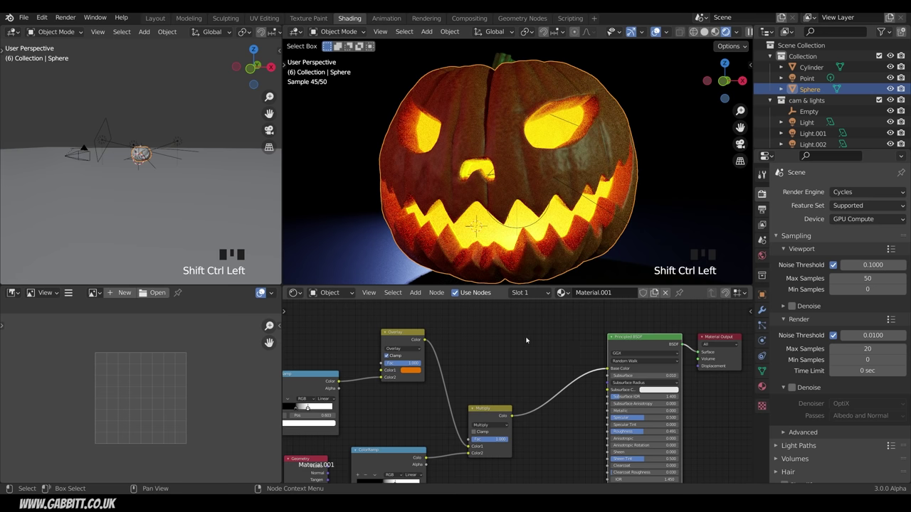
- Duplicate the Geometry and ColorRamp pair that feeds the Overlay node and place the copy above it
middle_drag(488, 346, 619, 358)
middle_drag(515, 423, 550, 414)
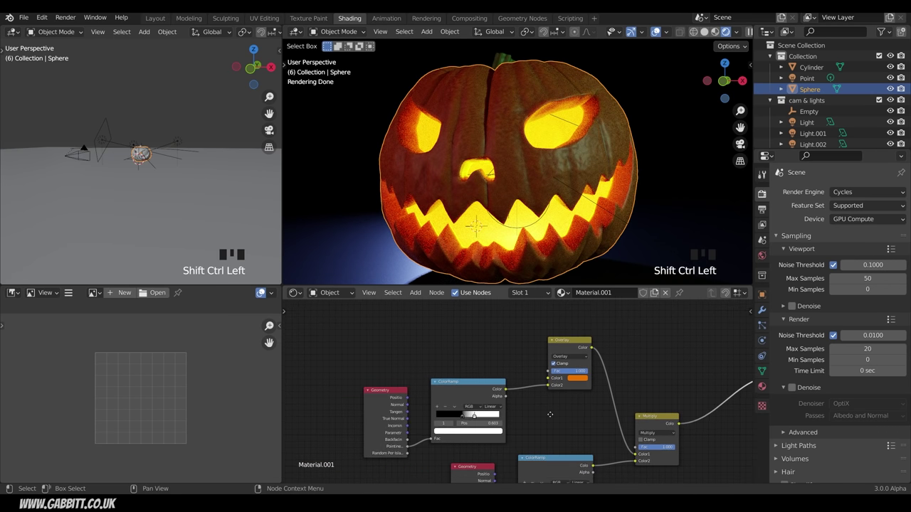
drag(325, 338, 515, 416)
key(shift+d)
click(471, 344)
middle_drag(471, 344, 541, 355)
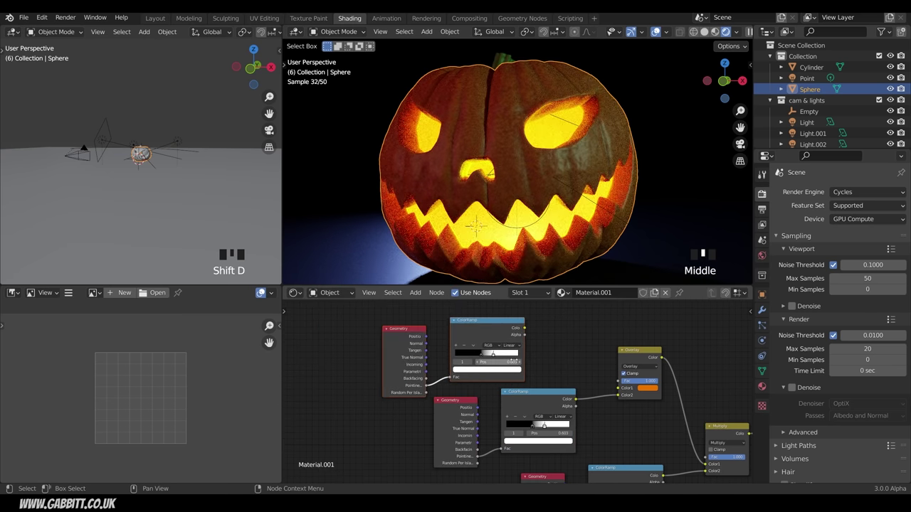
- Recolour the new ColorRamp, changing its black stop to a very dark blue-grey and its white stop to bright orange
scroll(510, 362, up, 6)
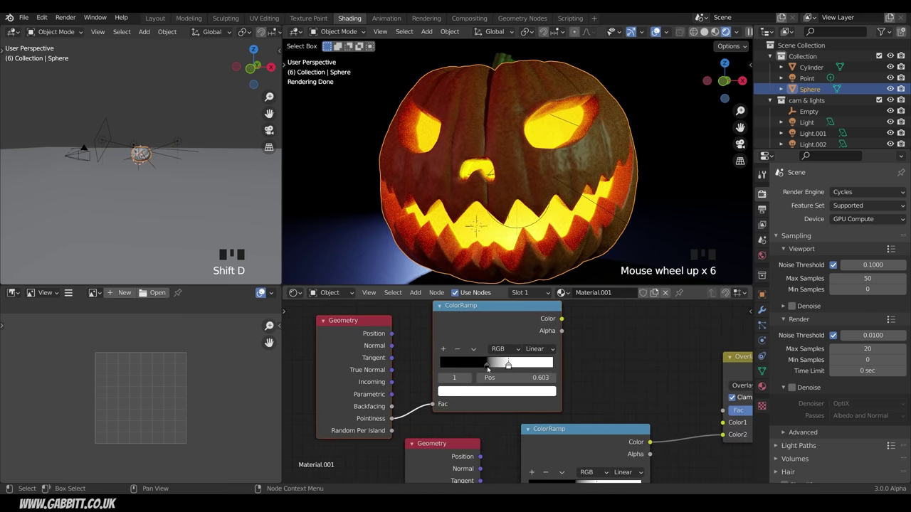
click(488, 369)
click(497, 391)
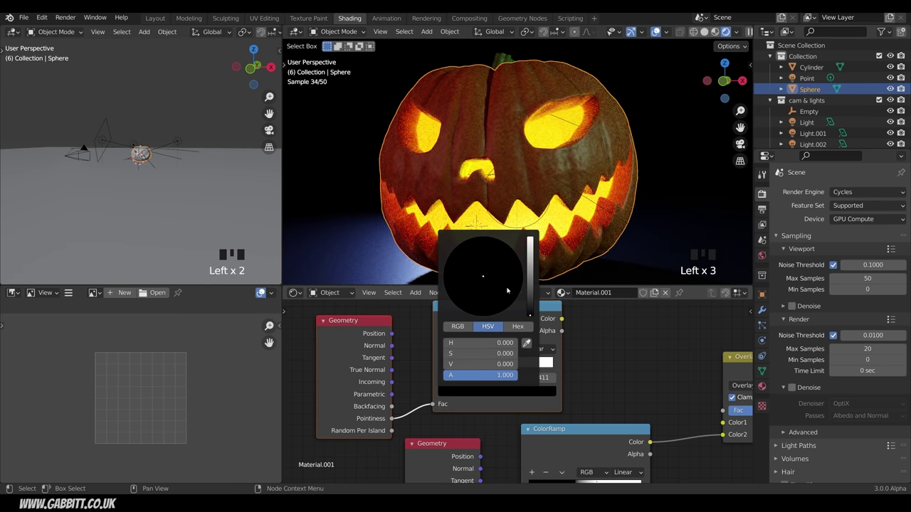
drag(530, 289, 530, 307)
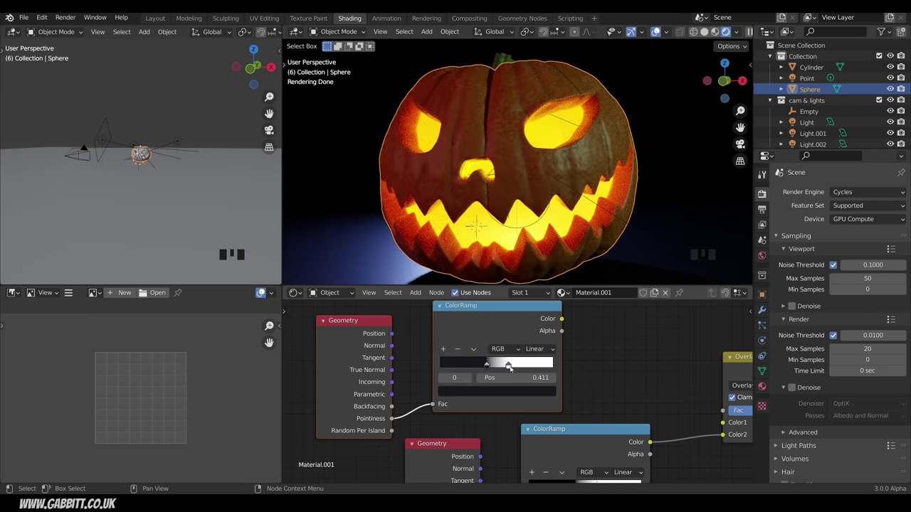
click(508, 366)
click(497, 391)
drag(467, 306, 461, 311)
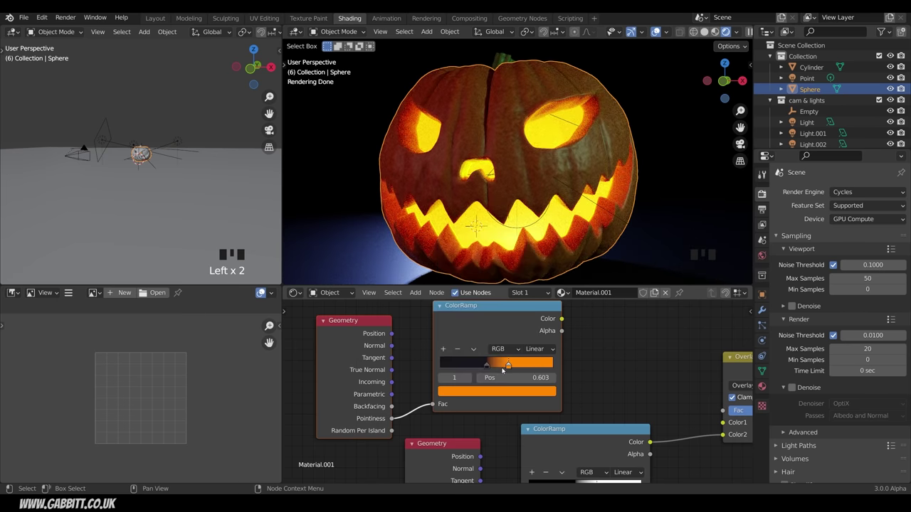
- Add a darker orange stop at about 0.478 between the dark and bright orange stops of the new ColorRamp
click(443, 348)
click(495, 366)
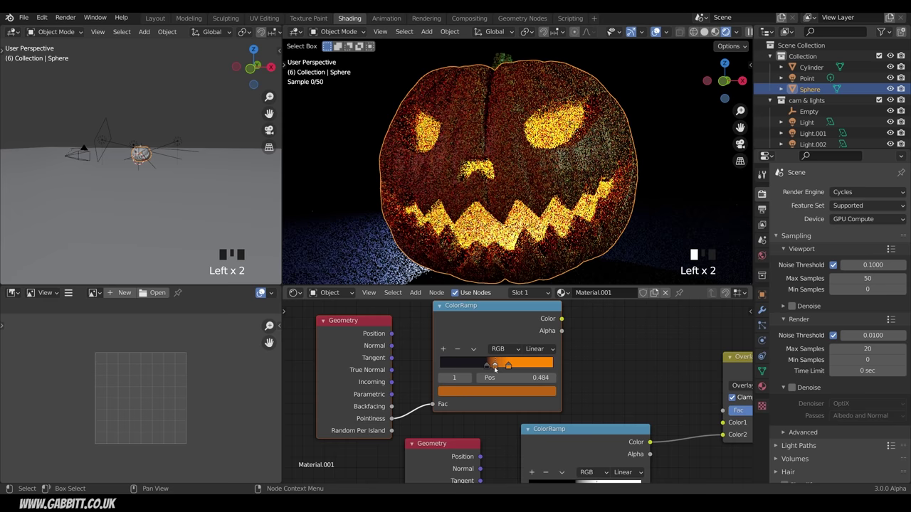
click(497, 391)
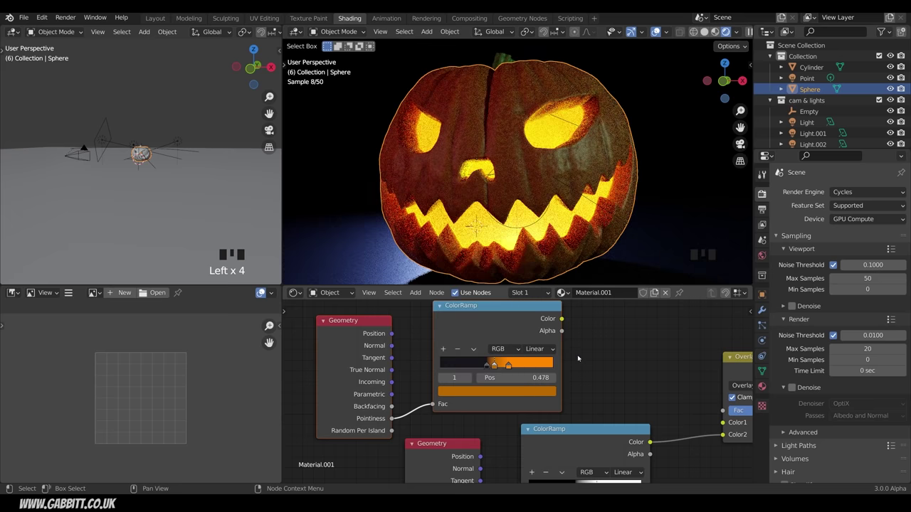
- Connect the orange ColorRamp's Color output to the Overlay node's Color1 and preview that ramp on the pumpkin
scroll(600, 356, down, 3)
drag(552, 335, 681, 416)
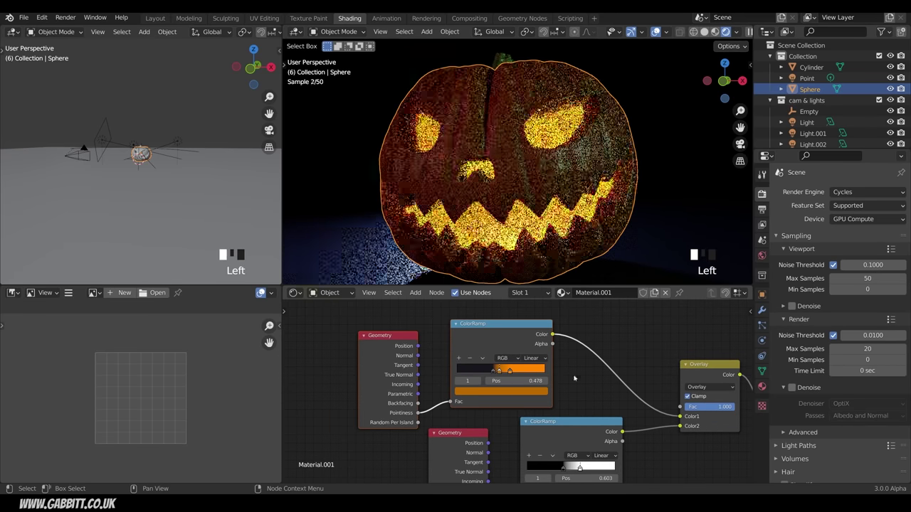
ctrl+shift+click(510, 337)
middle_drag(539, 176, 530, 175)
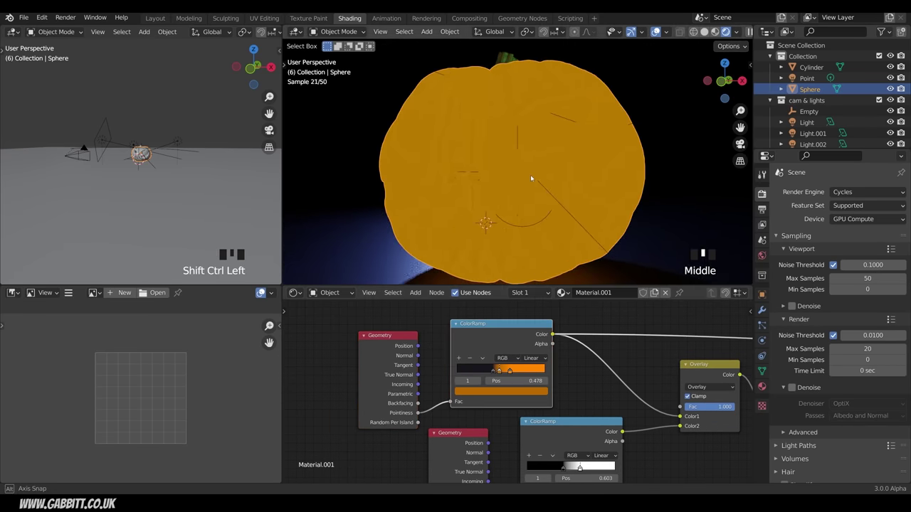
- Move the orange ColorRamp's middle stop to 0.507 and recolour its bright orange end stop to golden yellow
scroll(496, 348, up, 2)
drag(490, 362, 496, 363)
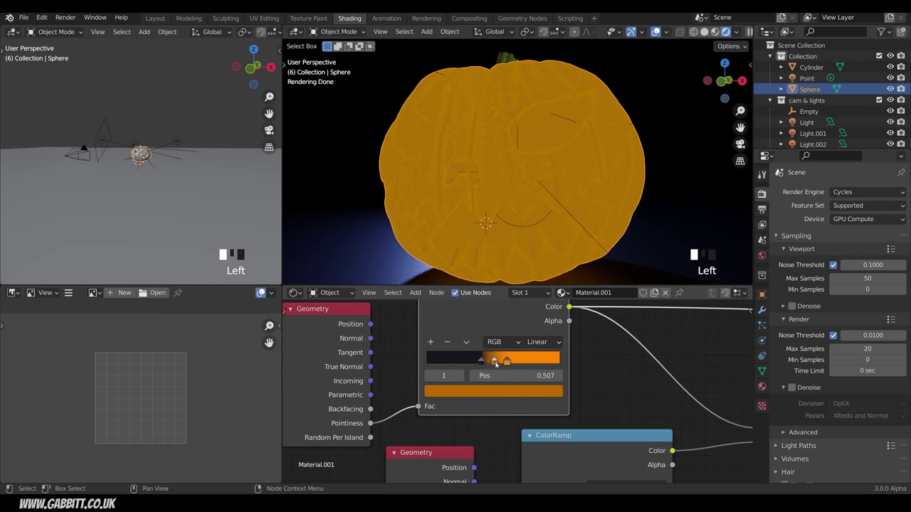
click(506, 362)
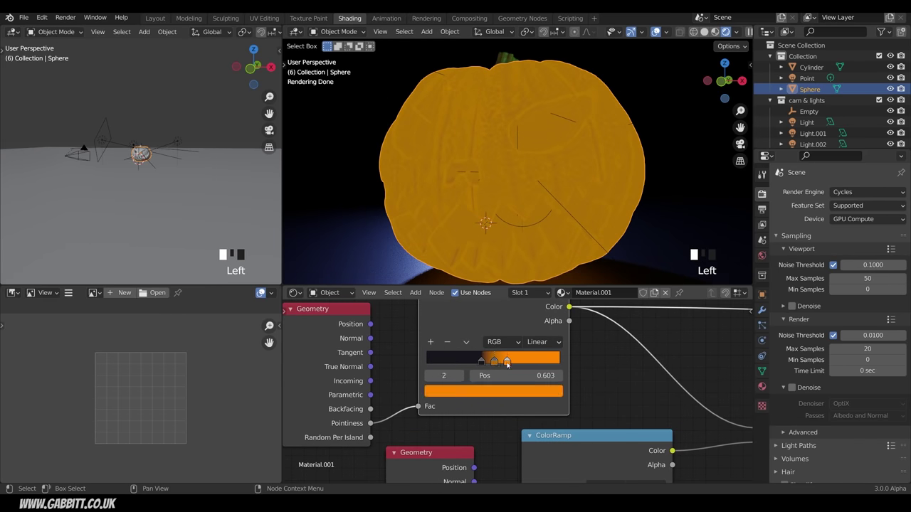
click(510, 390)
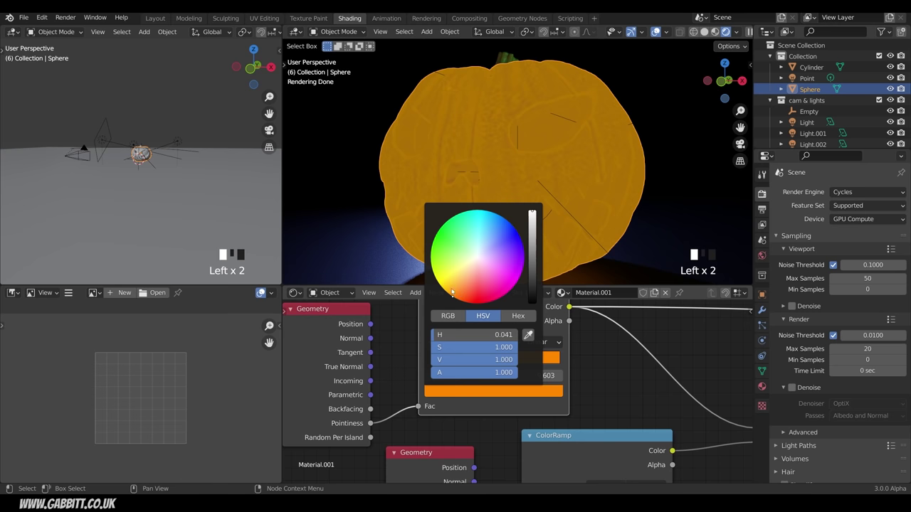
click(449, 291)
- Recolour the ramp's middle stop at 0.507 to a deeper, redder orange with full saturation and value 0.749
click(495, 361)
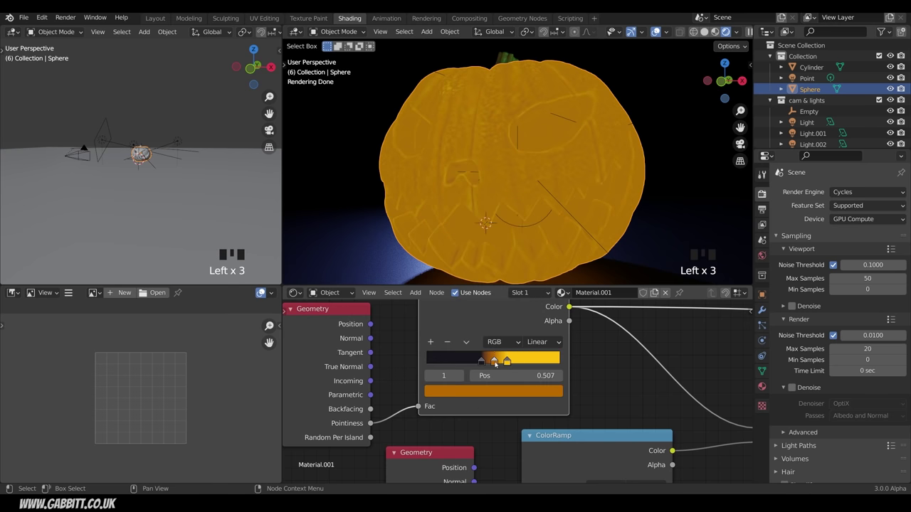
click(493, 390)
click(450, 293)
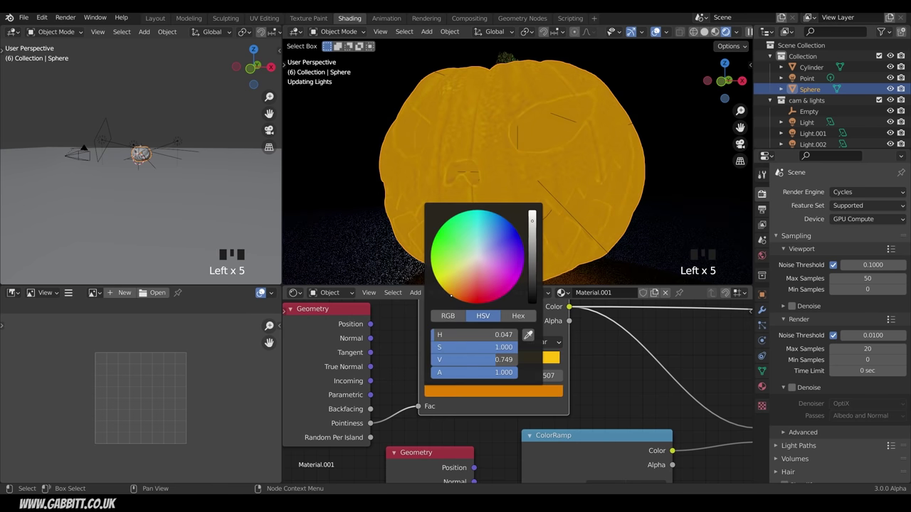
click(459, 299)
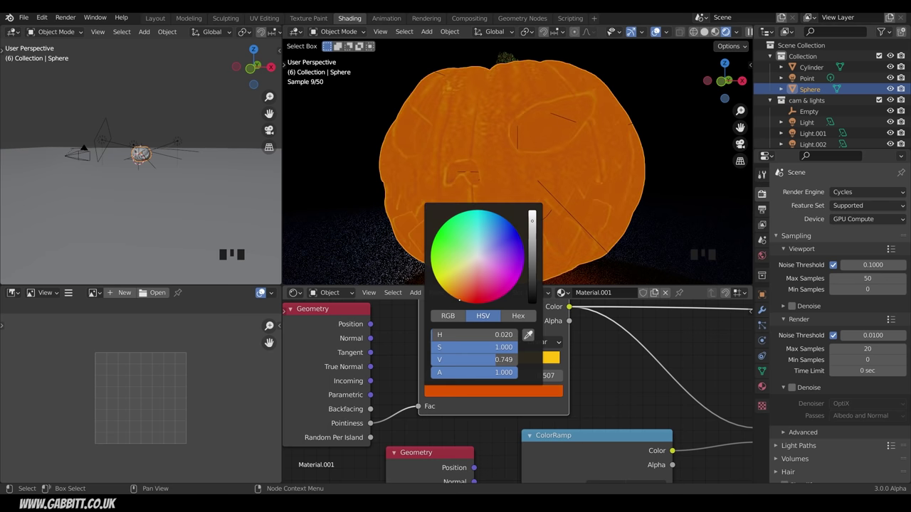
click(456, 298)
click(455, 297)
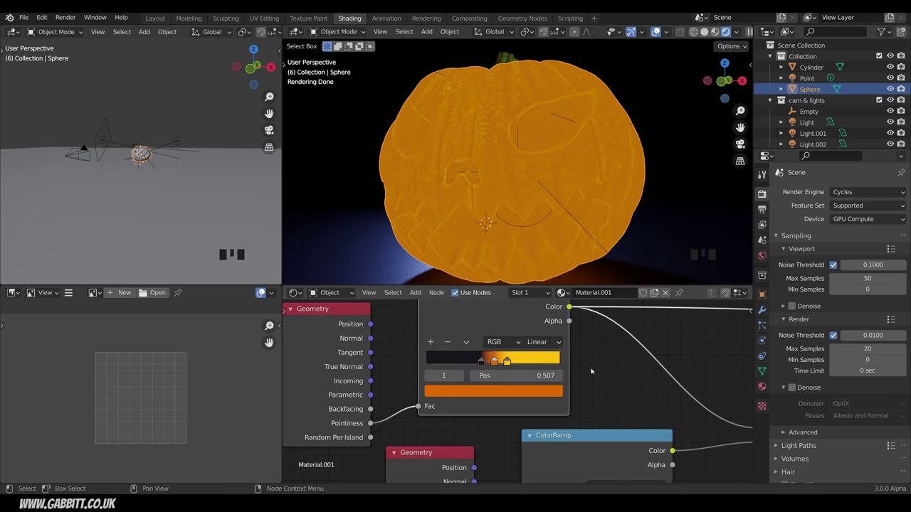
- Preview the Overlay node's result on the pumpkin, followed by the Multiply node's result
scroll(591, 371, down, 2)
middle_drag(675, 367, 568, 342)
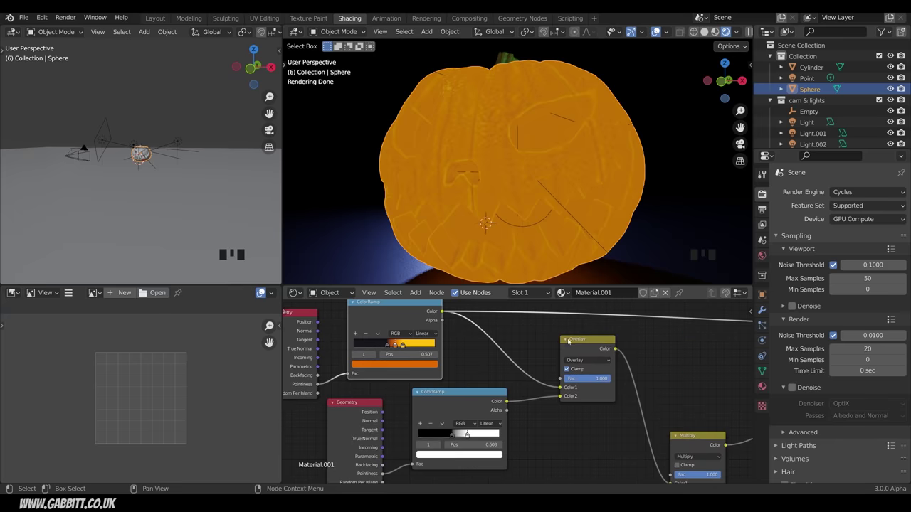
ctrl+shift+click(576, 342)
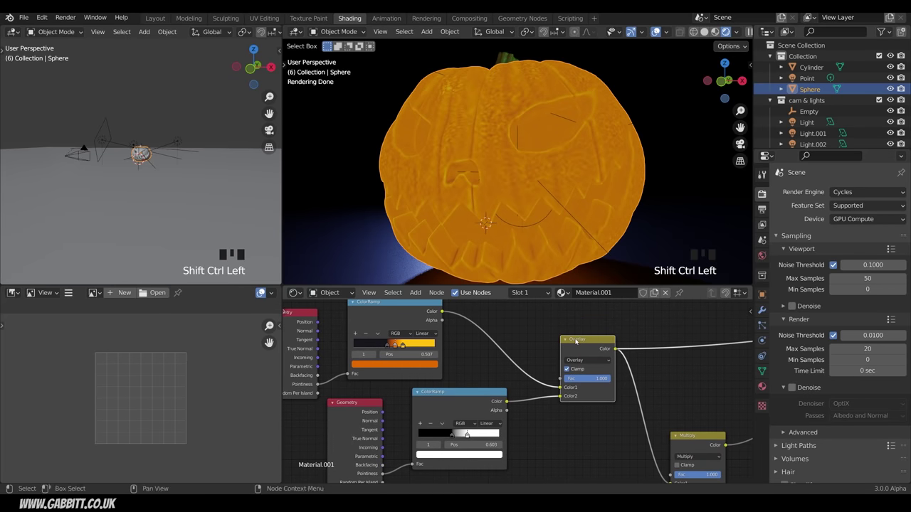
middle_drag(575, 343, 451, 304)
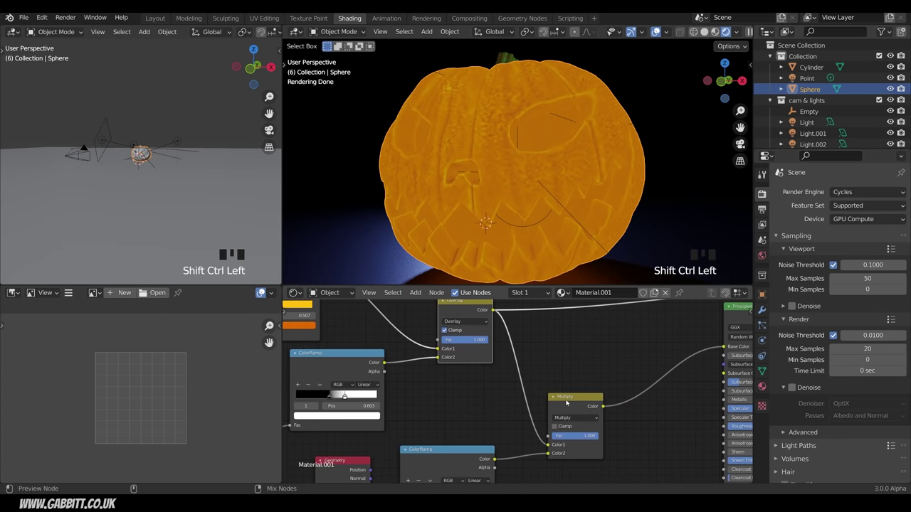
ctrl+shift+click(568, 403)
middle_drag(568, 404, 416, 401)
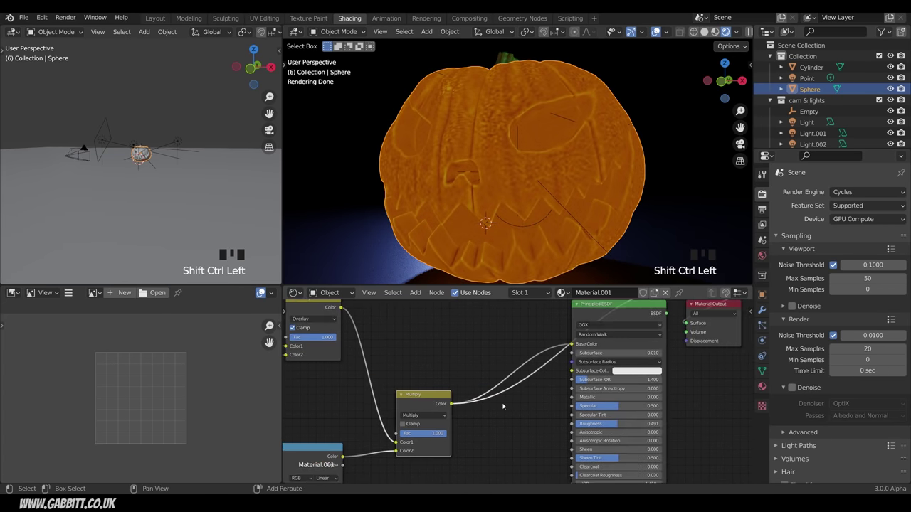
- Reconnect the Principled BSDF to the material output and set the Multiply node's factor to 0.220
ctrl+shift+click(634, 316)
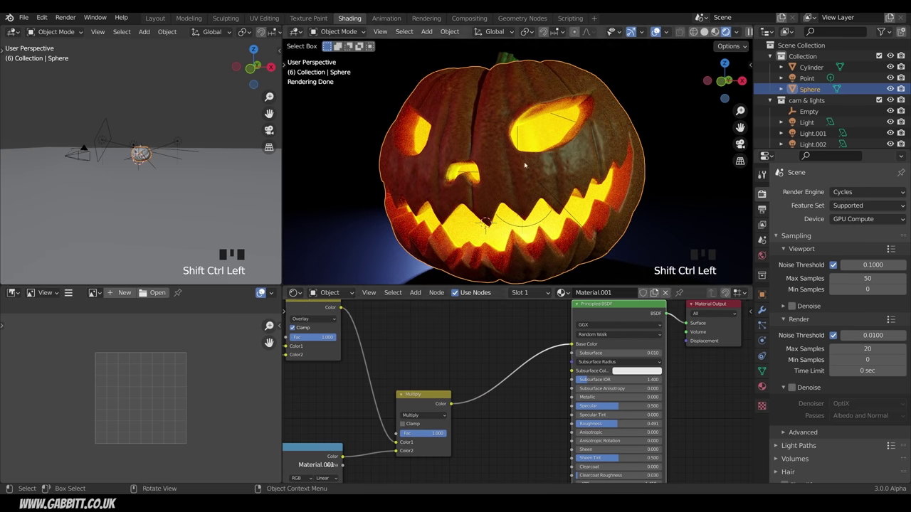
drag(442, 435, 411, 435)
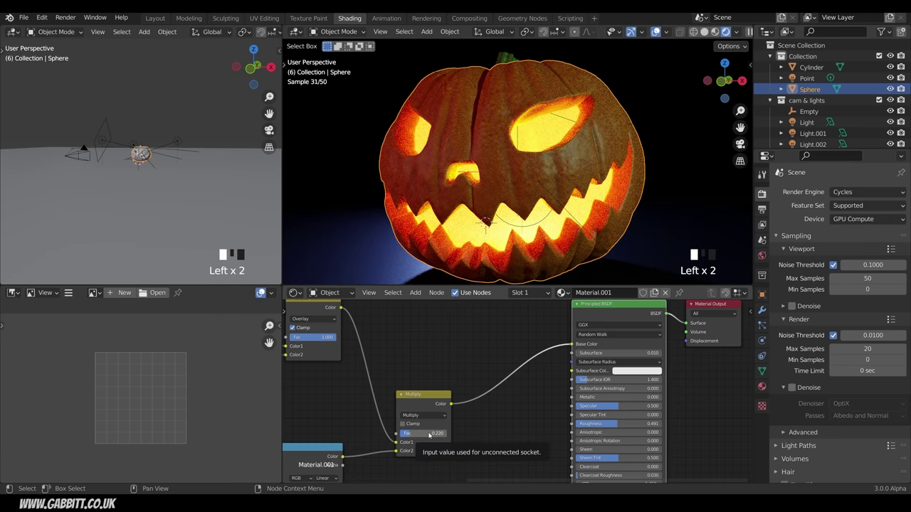
scroll(527, 245, down, 2)
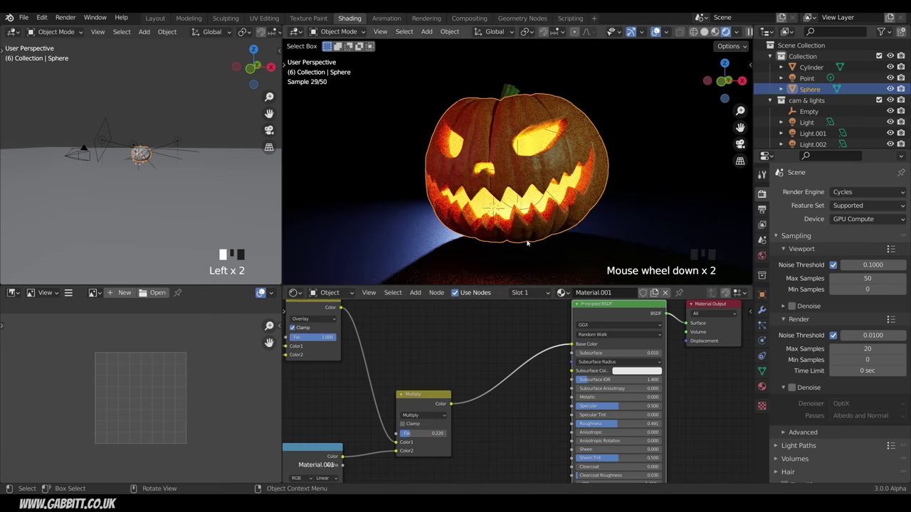
- Give the pumpkin's stem its own single-user copy of Material.001 and name it "stalk"
click(511, 92)
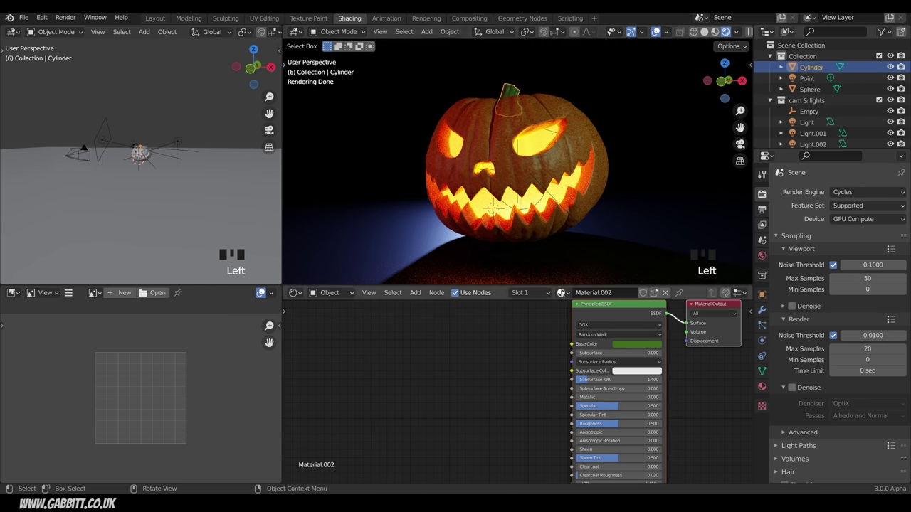
click(562, 293)
click(592, 310)
click(667, 293)
double_click(598, 293)
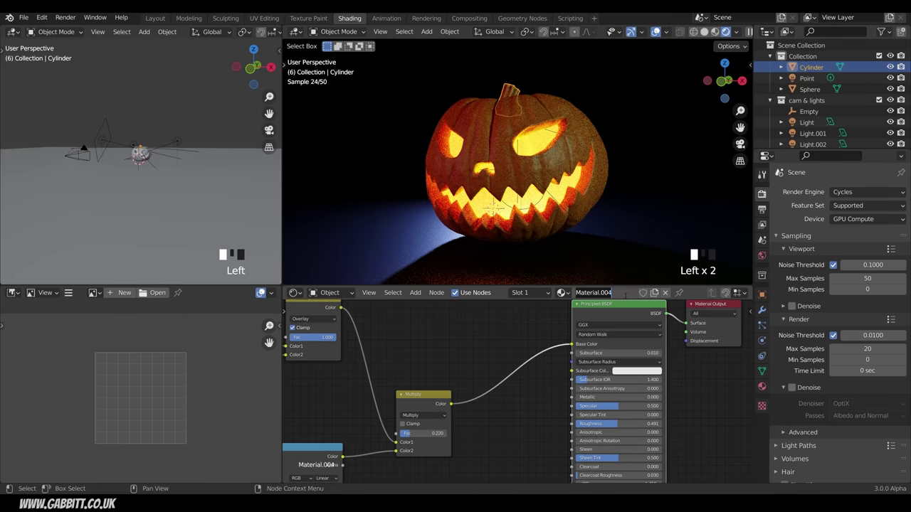
text(stalk)
key(Return)
- Recolour the middle stop of the stalk material's orange ColorRamp to green, hue 0.313 and saturation 0.968, with lowered brightness
middle_drag(398, 348, 704, 390)
scroll(433, 349, up, 6)
middle_drag(432, 349, 477, 364)
click(472, 390)
click(416, 247)
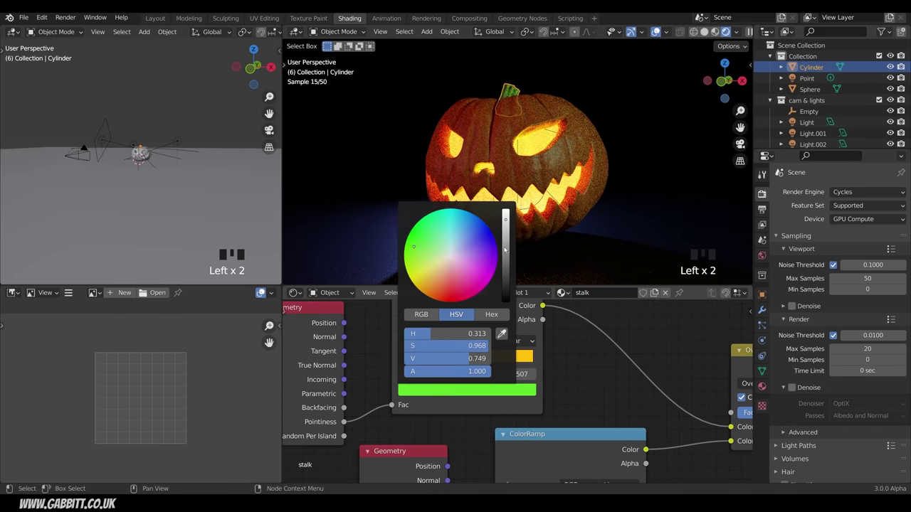
drag(506, 222, 506, 262)
- Adjust the stalk ramp's outer stops: a dark blue-grey start and a muted yellow end with hue 0.105, saturation 0.928, value 0.588
click(481, 358)
click(473, 390)
click(455, 359)
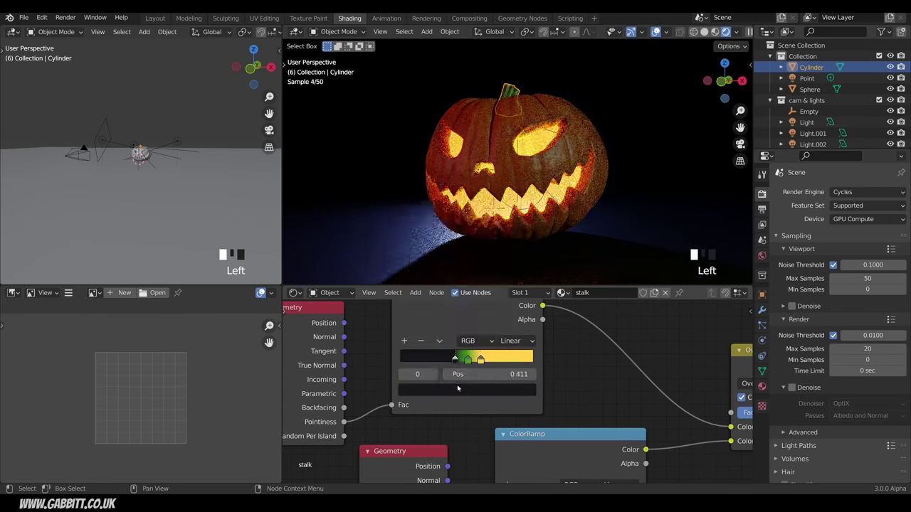
click(458, 389)
click(480, 359)
click(485, 390)
click(506, 230)
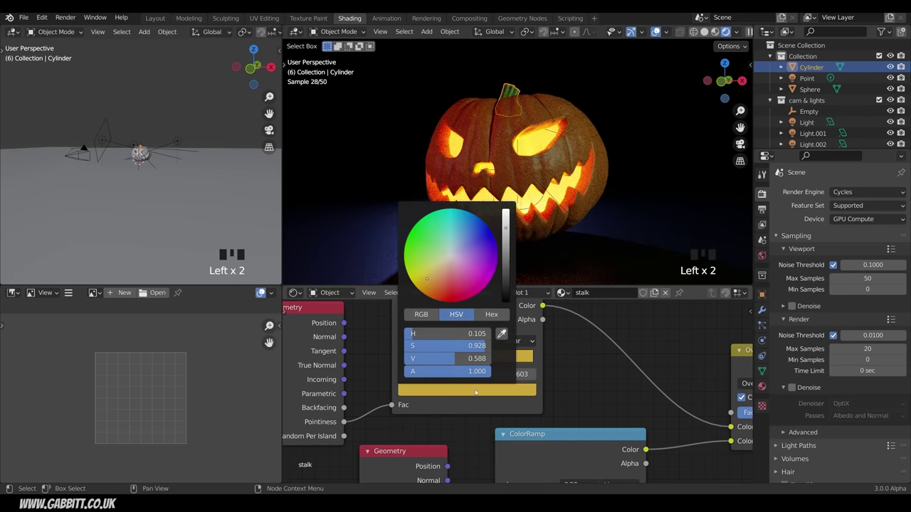
- Darken the stalk ramp's green middle stop and inspect the stem up close
click(466, 358)
click(464, 390)
click(506, 261)
scroll(493, 119, up, 6)
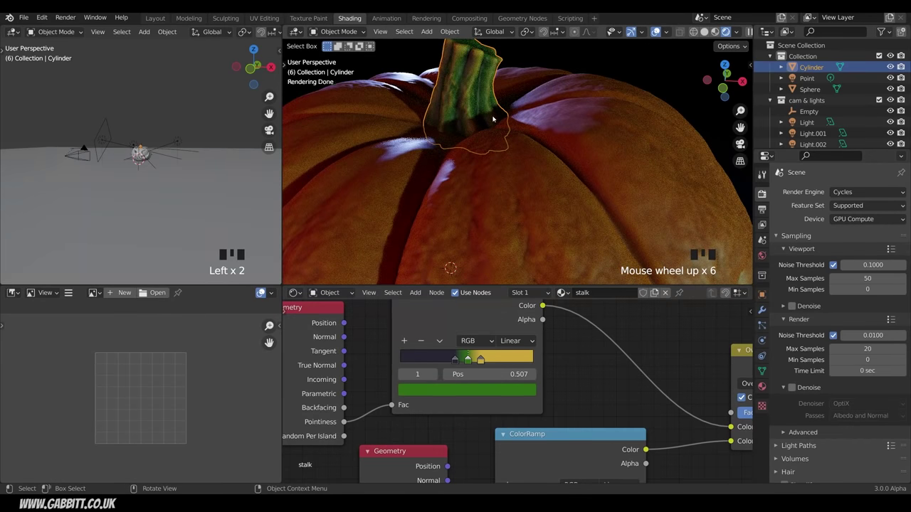
scroll(539, 171, down, 6)
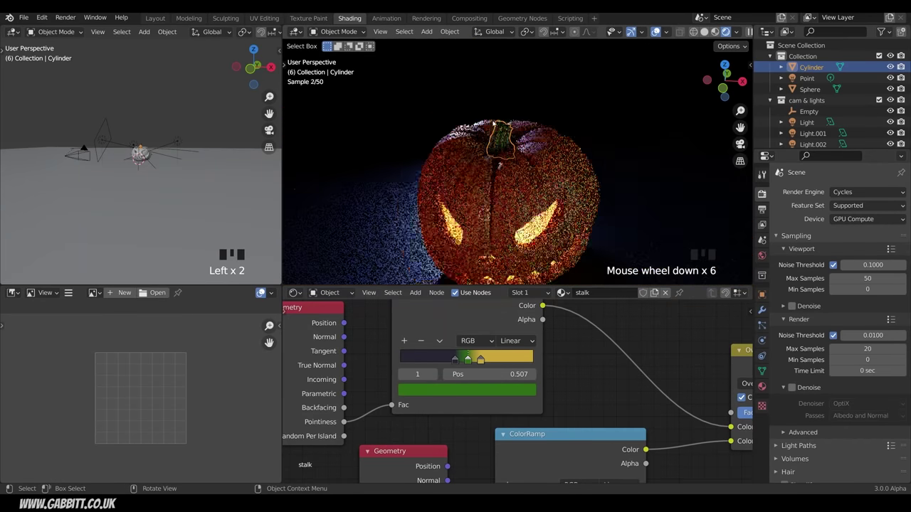
mouse_move(539, 171)
middle_down()
mouse_move(534, 138)
mouse_move(533, 158)
middle_up()
middle_drag(534, 159, 519, 149)
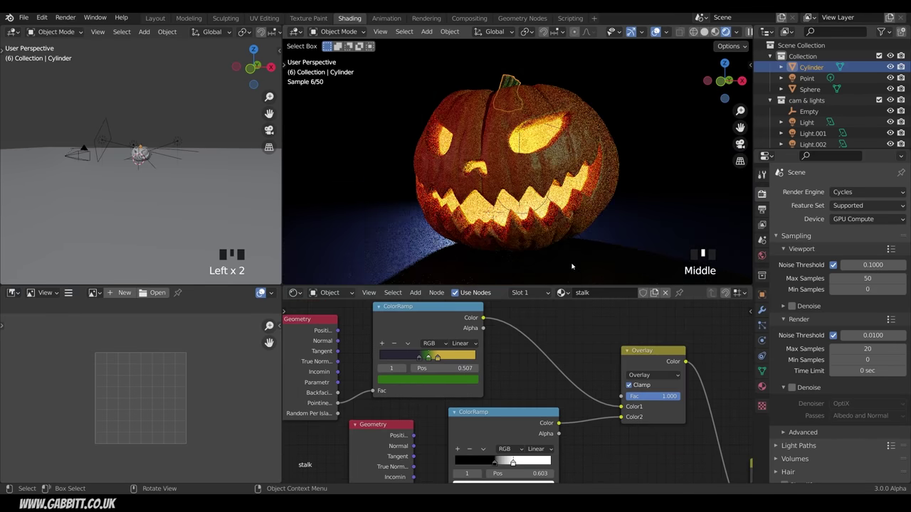
- Set the Subsurface value to 0.02 on the pumpkin body's Principled BSDF
middle_drag(745, 378, 606, 378)
middle_drag(652, 401, 603, 401)
click(570, 258)
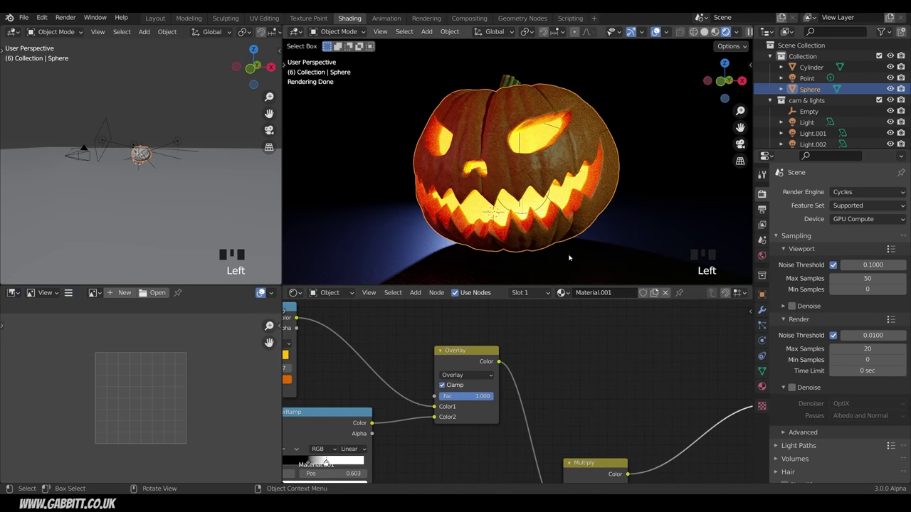
scroll(506, 392, down, 2)
middle_drag(539, 401, 460, 364)
scroll(553, 397, up, 5)
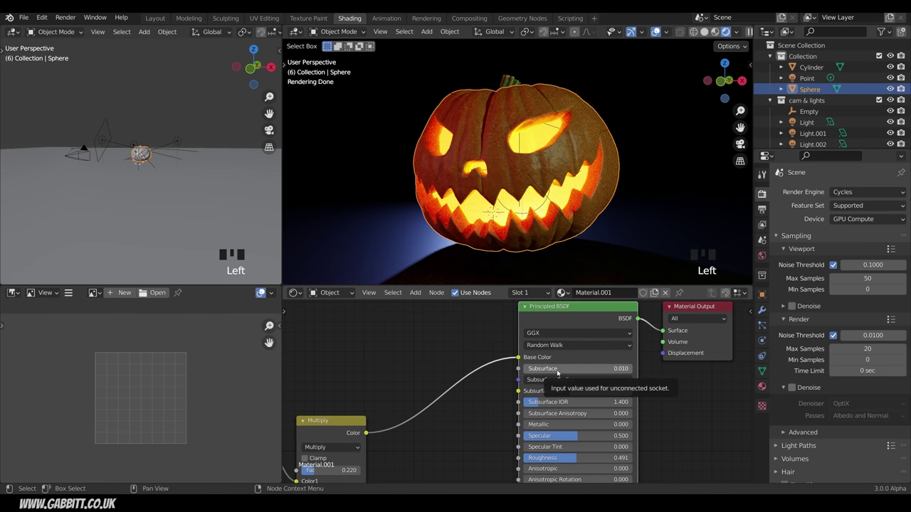
click(598, 369)
text(0.02)
key(Return)
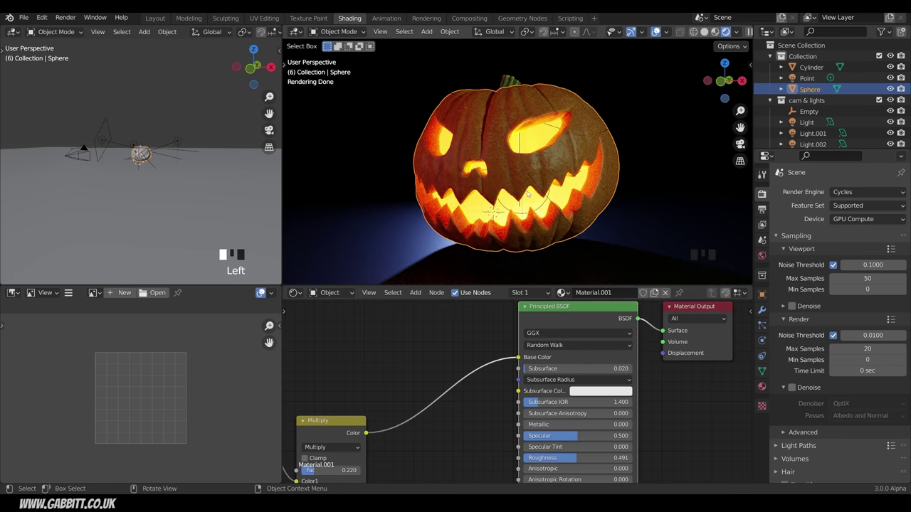
- Raise the power of the yellow point light inside the pumpkin to 700 W
click(508, 210)
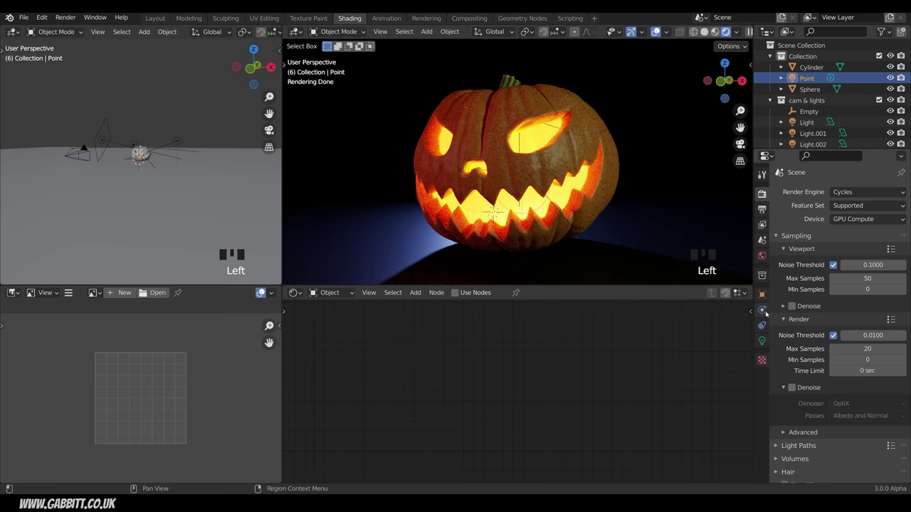
click(762, 340)
click(847, 264)
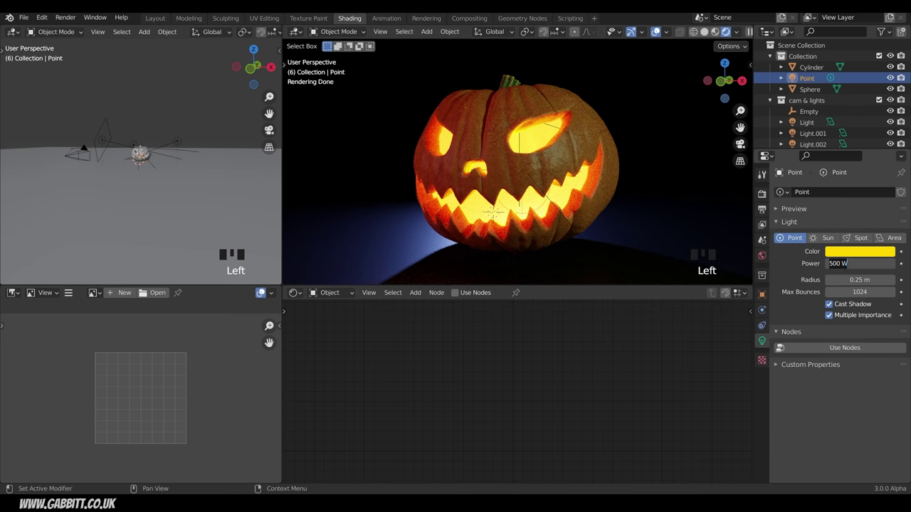
text(700)
key(Return)
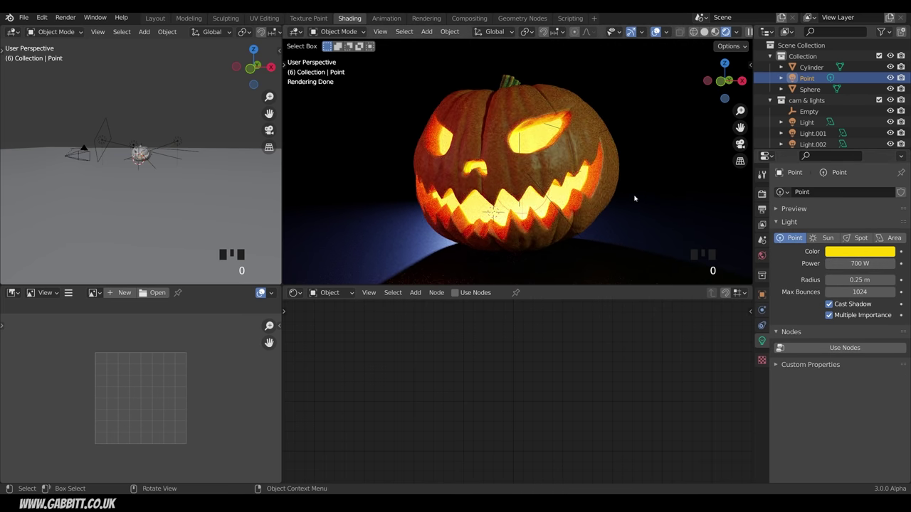
scroll(629, 199, down, 1)
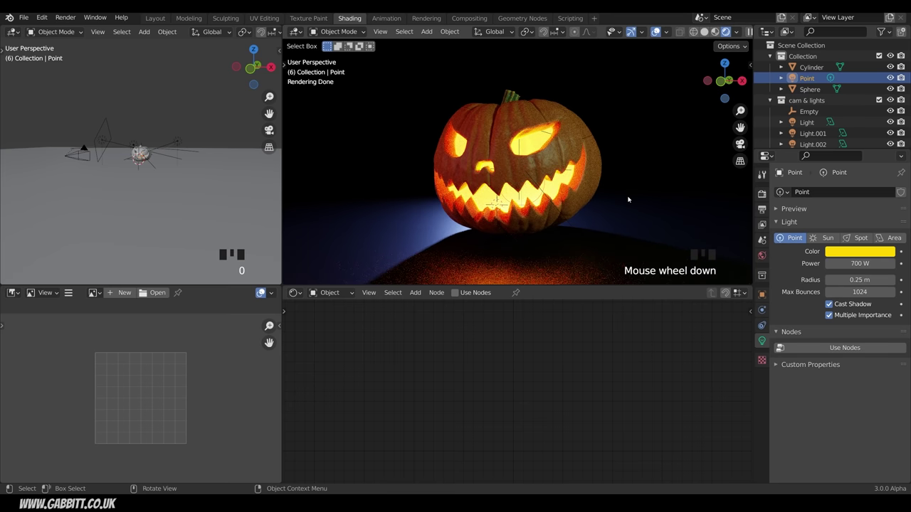